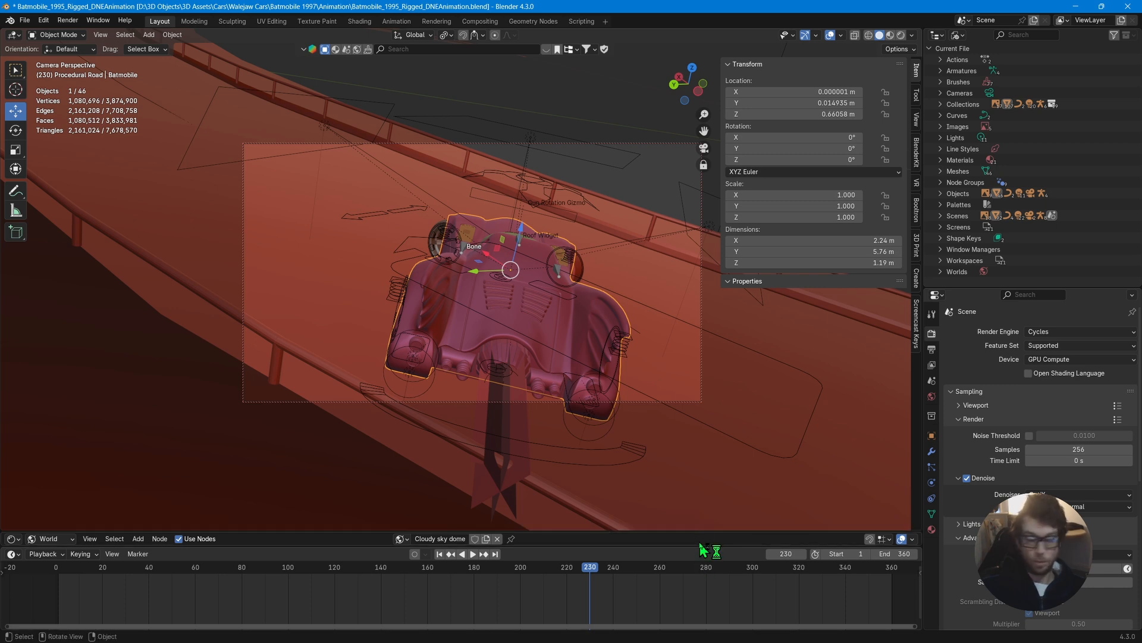
# Split the Properties editor horizontally and turn its lower part into a Shader Editor with the sidebar hidden.
pyautogui.moveTo(704, 546); pyautogui.dragTo(703, 613)
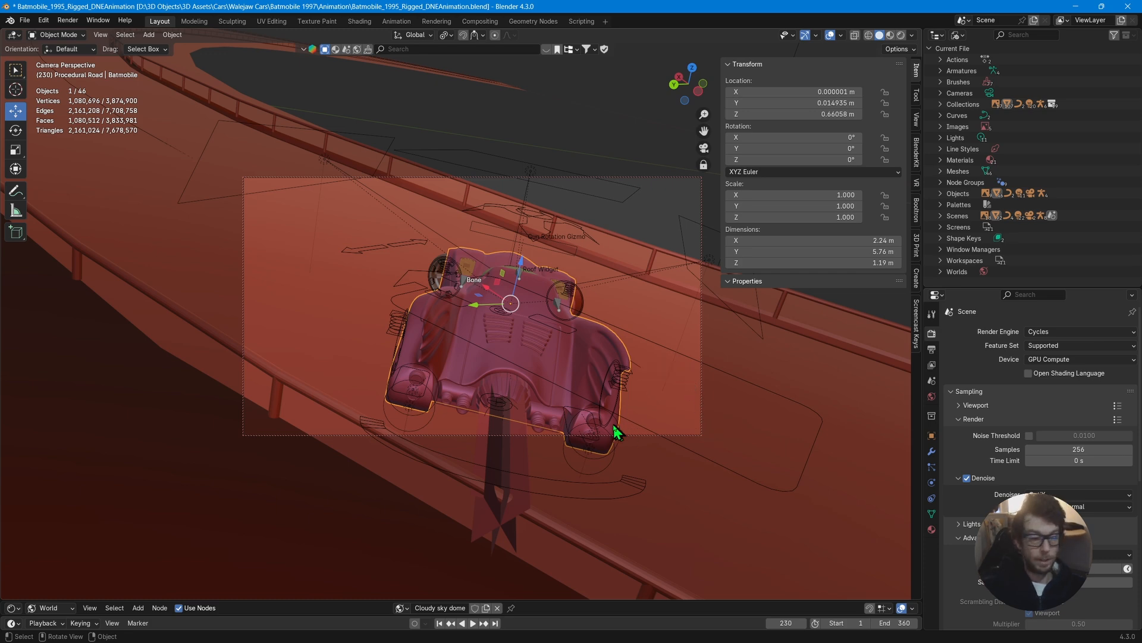
pyautogui.moveTo(712, 600); pyautogui.dragTo(727, 514)
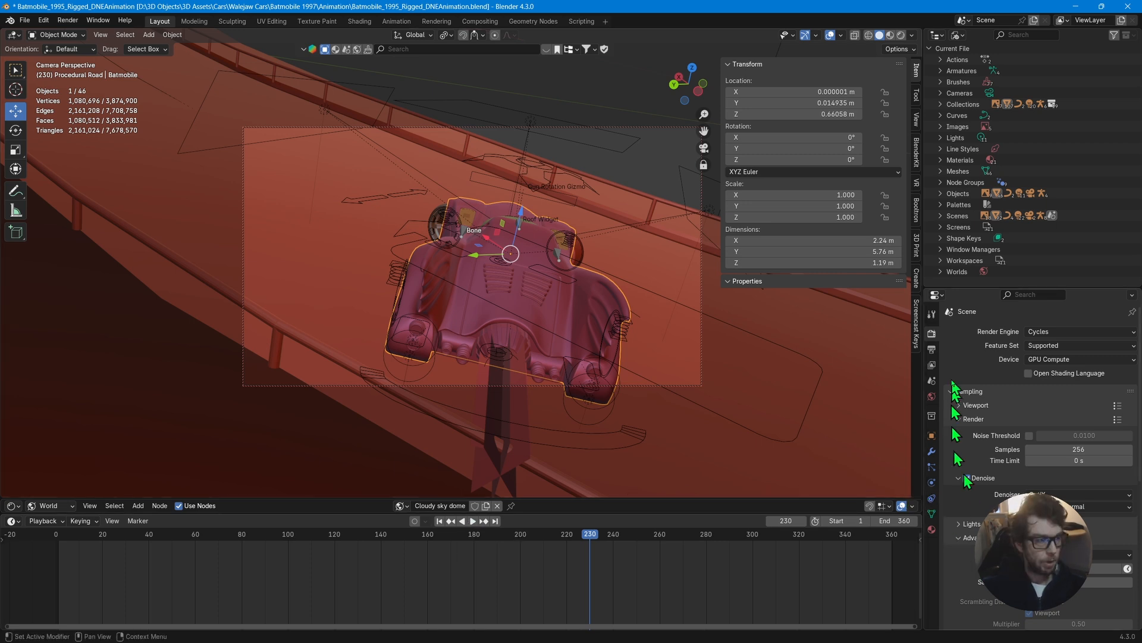
pyautogui.moveTo(929, 304); pyautogui.dragTo(946, 485)
pyautogui.click(937, 482)
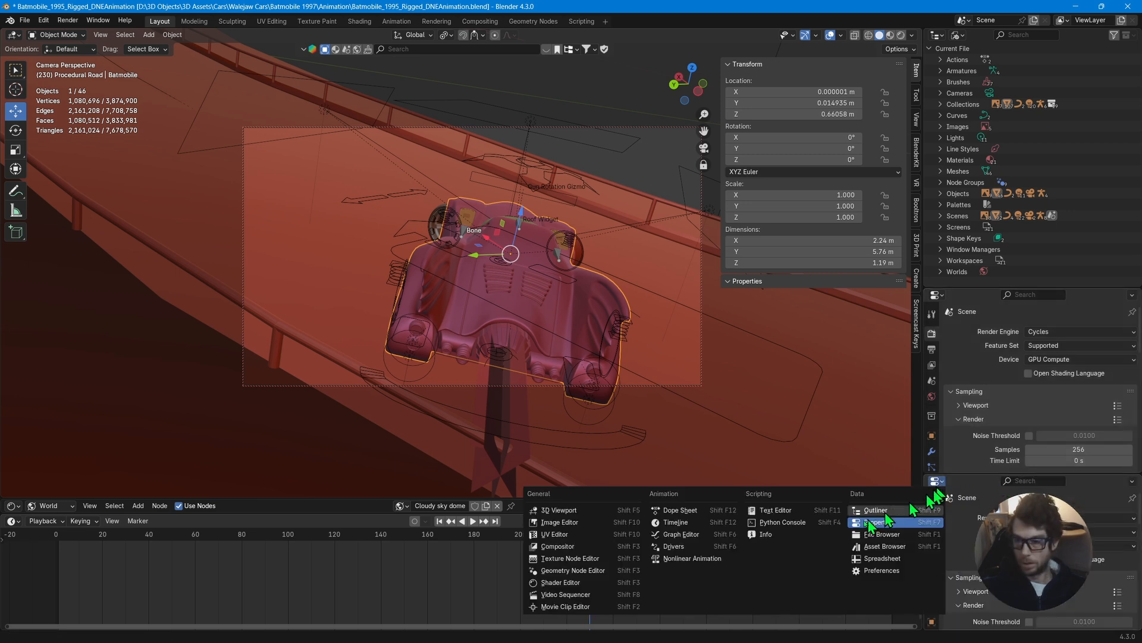
pyautogui.click(568, 581)
pyautogui.press('n')
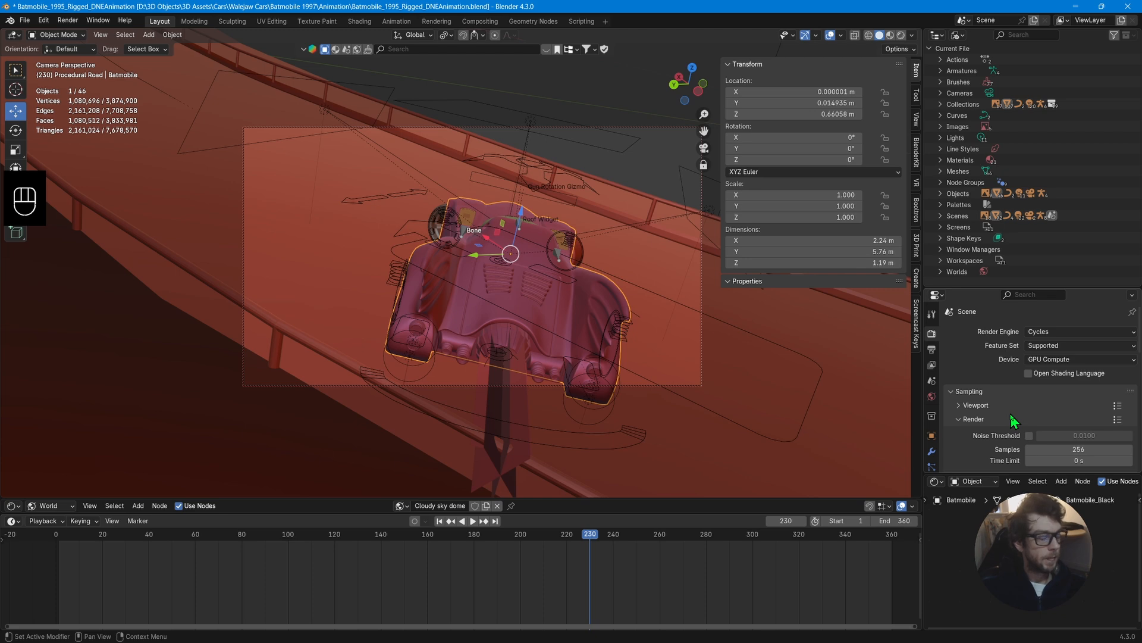
# Rewind the Batmobile animation to frame 1 and play it from there.
pyautogui.click(439, 521)
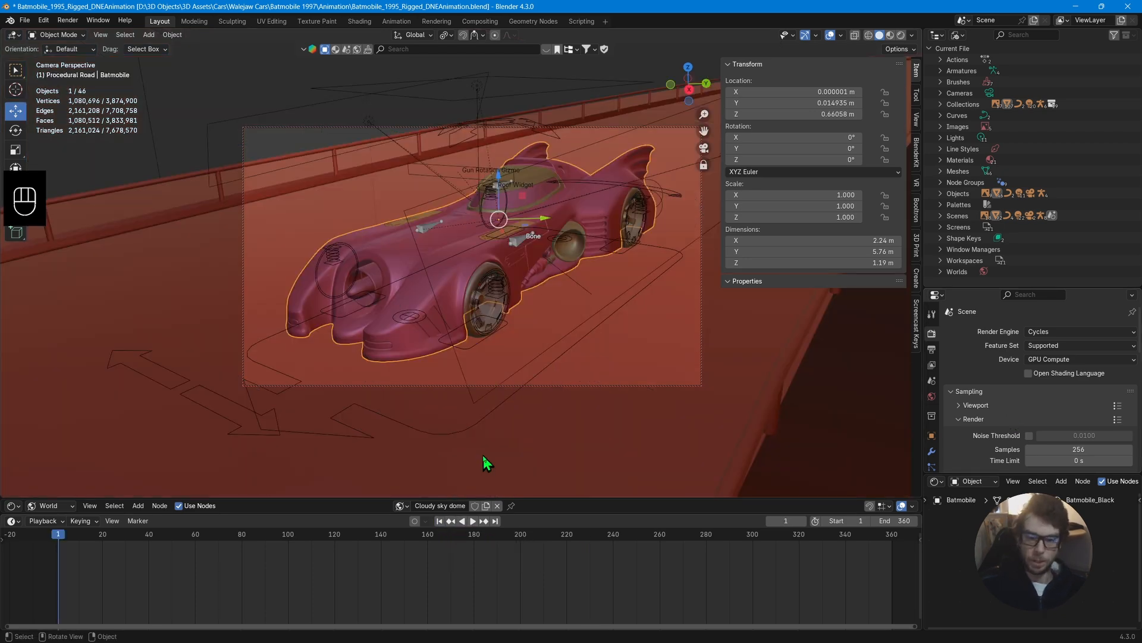
pyautogui.press('n')
pyautogui.click(473, 521)
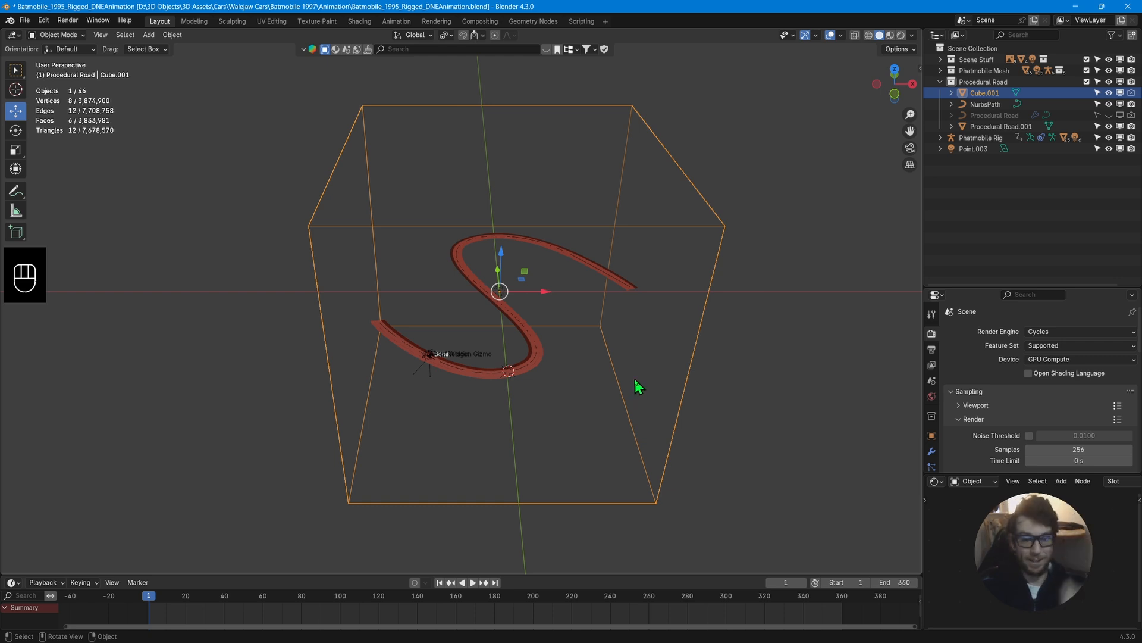
# Deselect and reselect the large wireframe cube that encloses the S-shaped road.
pyautogui.moveTo(772, 303); pyautogui.dragTo(671, 161)
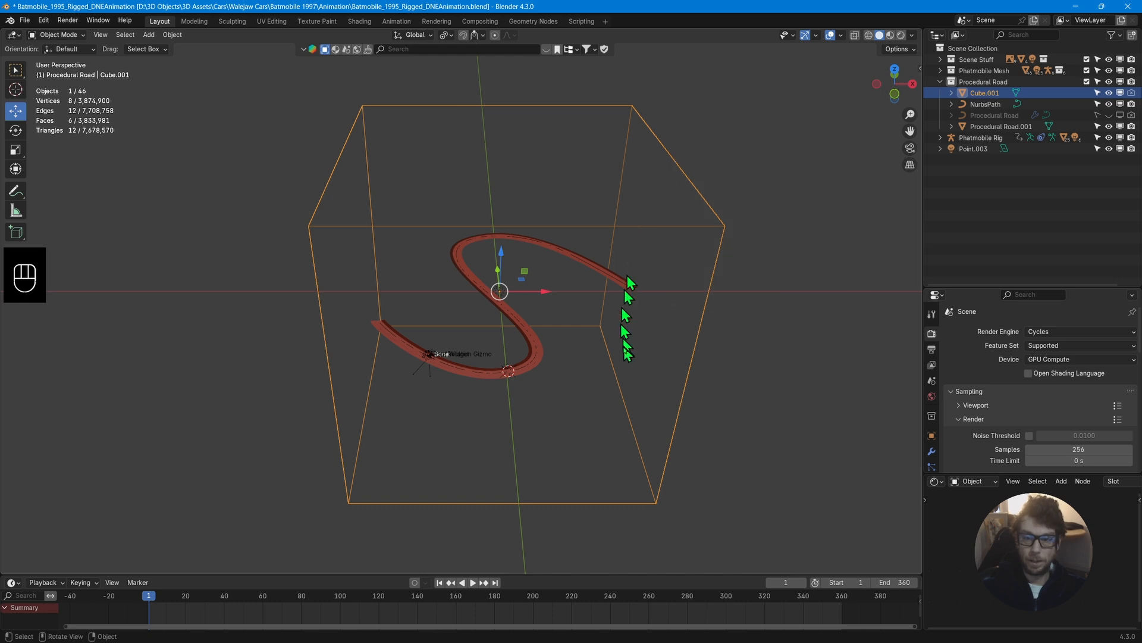
pyautogui.moveTo(625, 357); pyautogui.dragTo(646, 336, button='middle')
pyautogui.moveTo(439, 388); pyautogui.dragTo(532, 410)
pyautogui.moveTo(562, 394); pyautogui.dragTo(570, 439, button='middle')
pyautogui.scroll(-1, 570, 440)
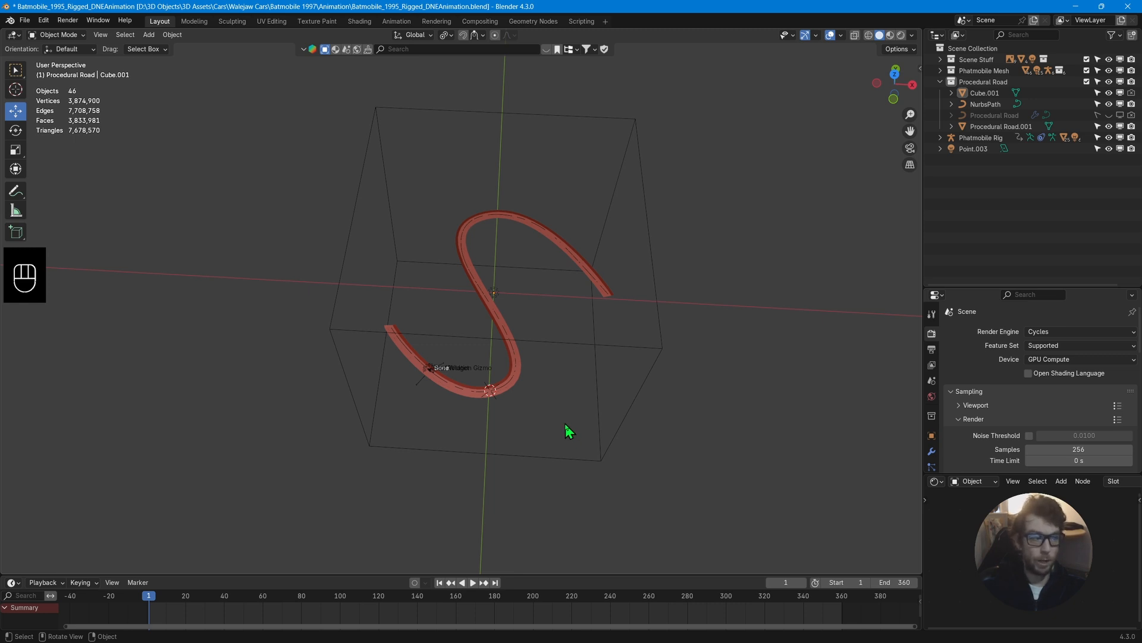
pyautogui.click(662, 347)
pyautogui.moveTo(629, 448); pyautogui.dragTo(654, 398, button='middle')
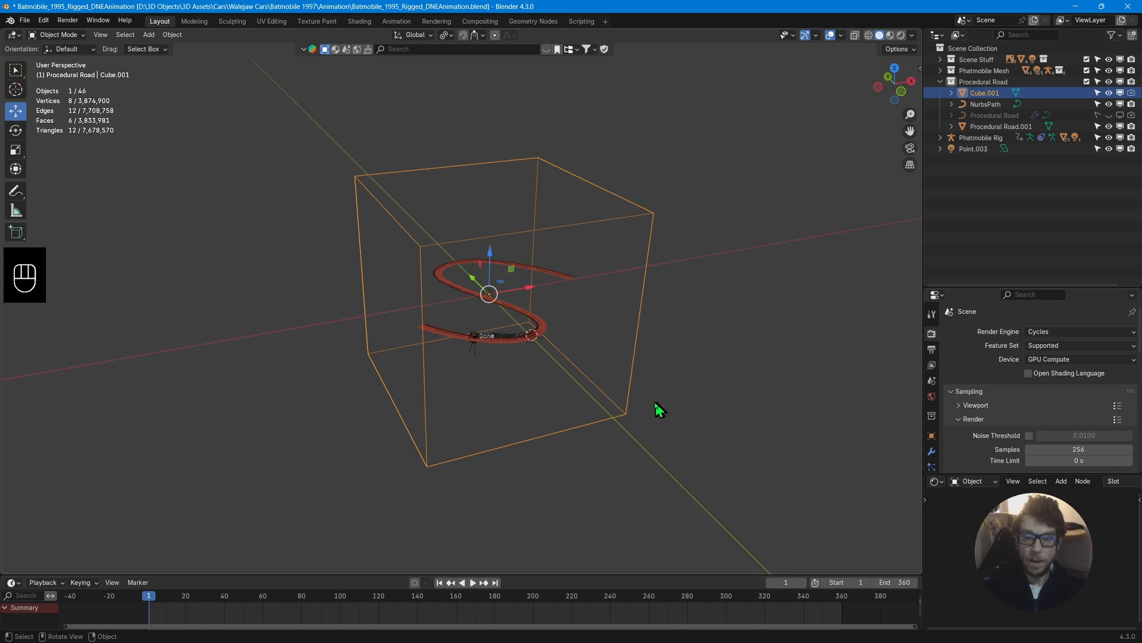
# Show the 3D viewport's sidebar with the enclosing cube's transform values and dimensions.
pyautogui.press('n')
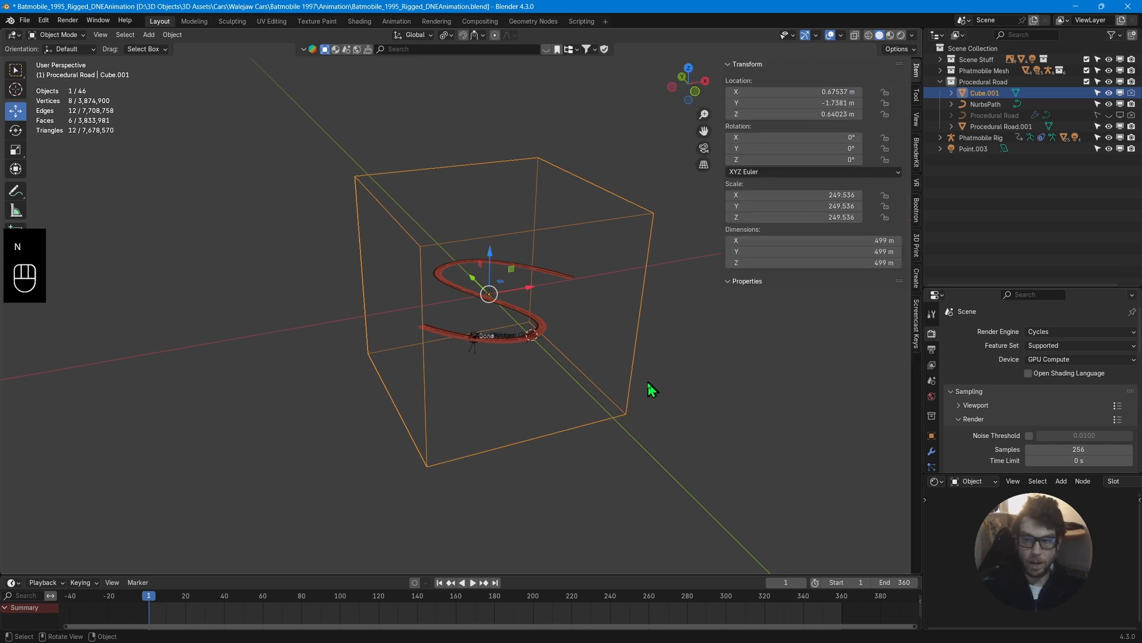
pyautogui.press('n')
pyautogui.press('n')
pyautogui.press('n')
pyautogui.press('n')
pyautogui.press('n')
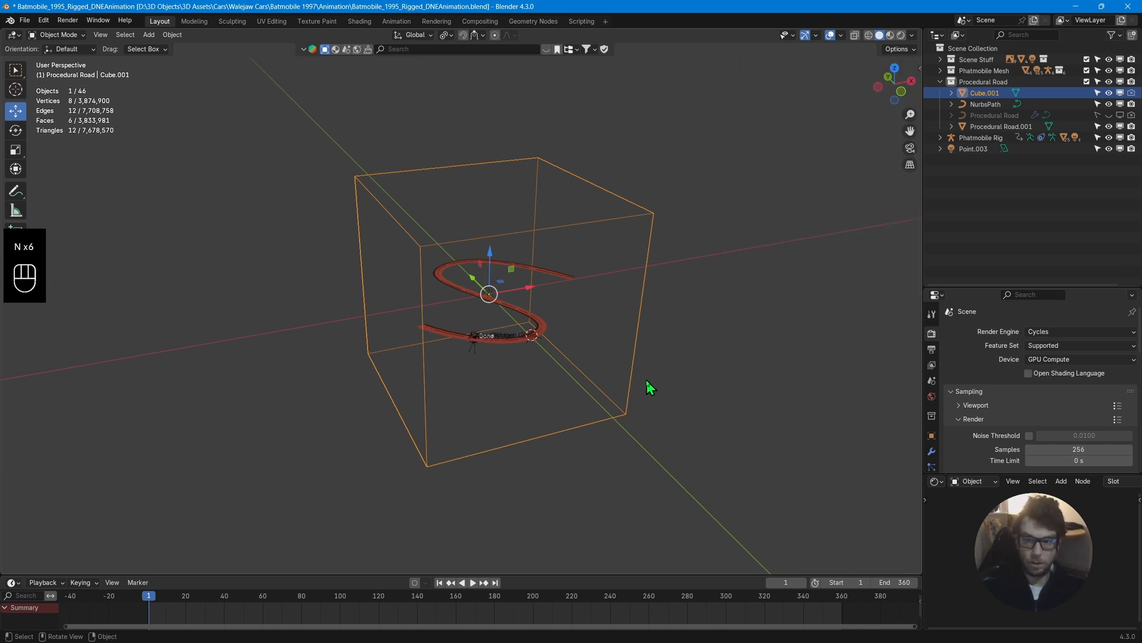
pyautogui.press('n')
pyautogui.moveTo(643, 387); pyautogui.dragTo(705, 325, button='middle')
pyautogui.press('b')
pyautogui.moveTo(828, 325); pyautogui.dragTo(785, 300)
pyautogui.hotkey('shift', 'a')
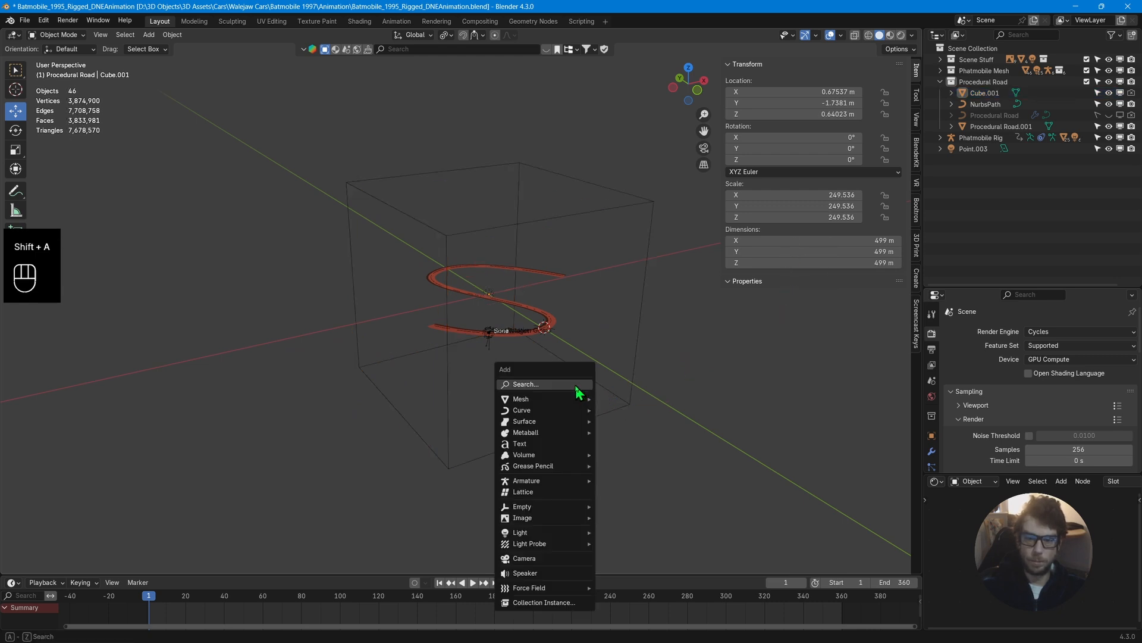
pyautogui.moveTo(586, 400)
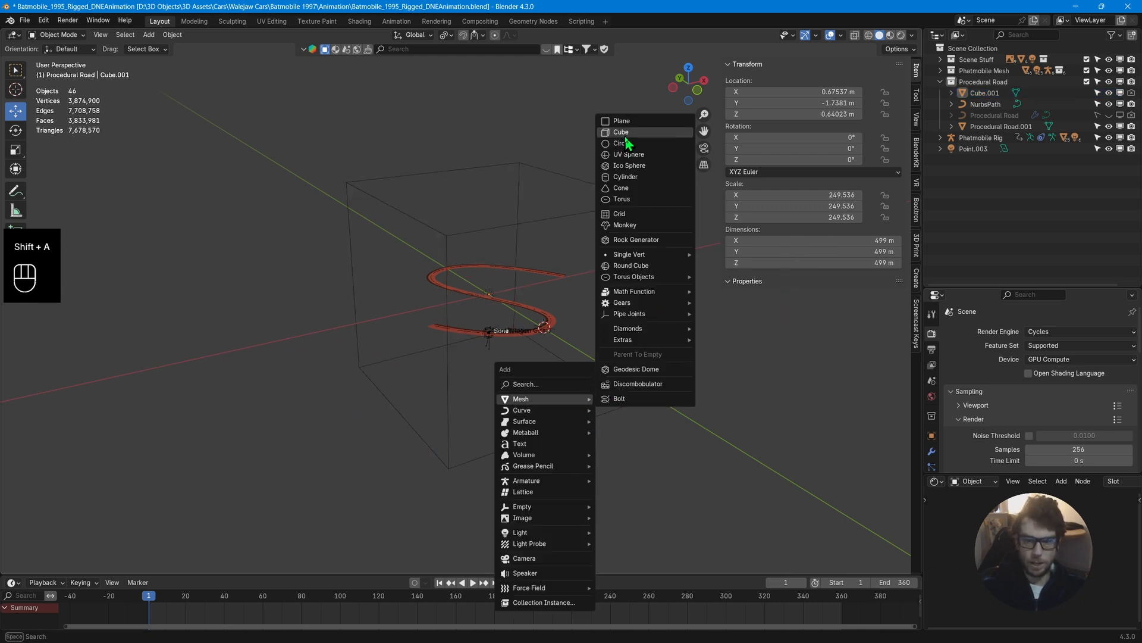
pyautogui.moveTo(757, 416)
pyautogui.mouseDown(button='middle')
pyautogui.moveTo(733, 428)
pyautogui.moveTo(750, 416)
pyautogui.mouseUp(button='middle')
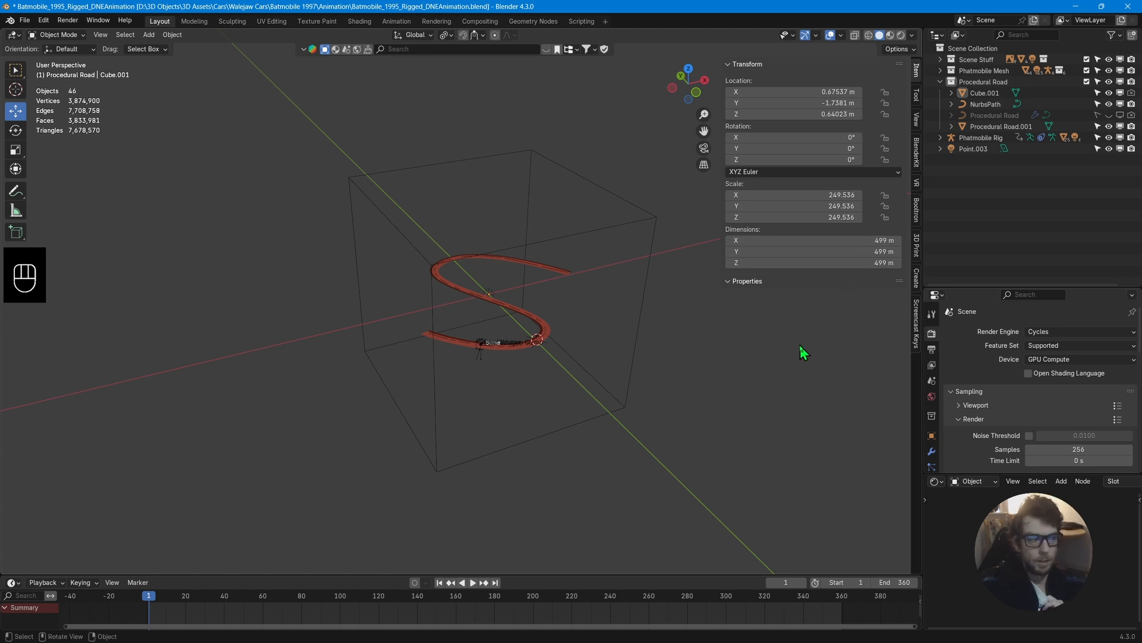
# Select the enclosing cube again and frame it together with the S-shaped road from above.
pyautogui.moveTo(801, 348); pyautogui.dragTo(759, 366, button='middle')
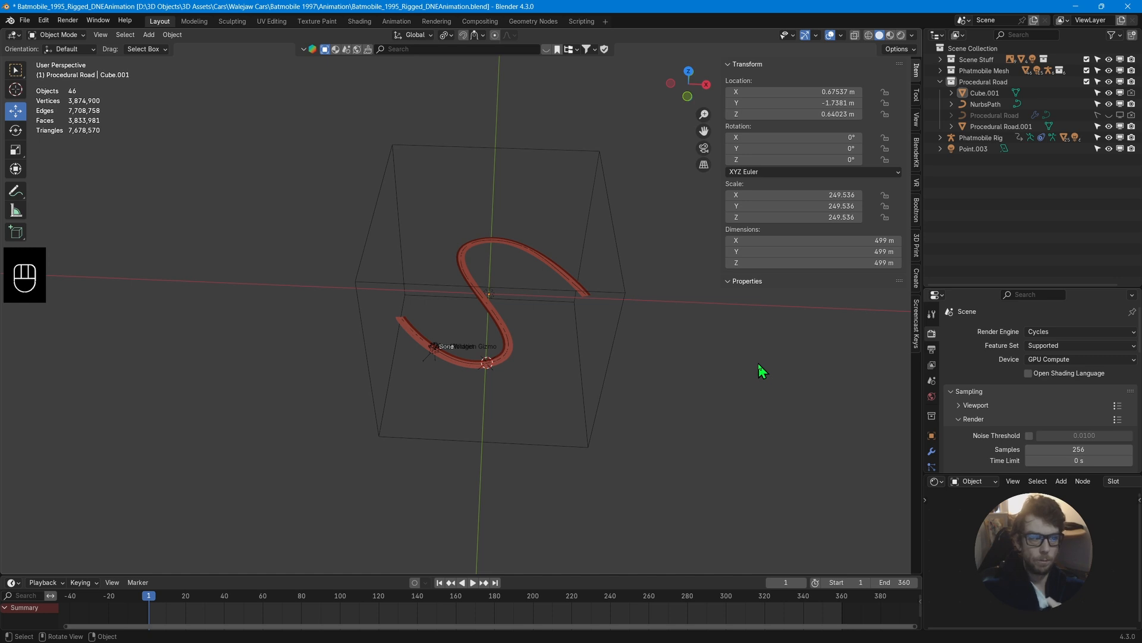
pyautogui.moveTo(723, 382)
pyautogui.mouseDown(button='middle')
pyautogui.moveTo(738, 394)
pyautogui.moveTo(719, 395)
pyautogui.mouseUp(button='middle')
pyautogui.click(613, 298)
pyautogui.moveTo(612, 298); pyautogui.dragTo(548, 388, button='middle')
pyautogui.scroll(4, 622, 411)
pyautogui.scroll(1, 619, 427)
pyautogui.scroll(-1, 616, 424)
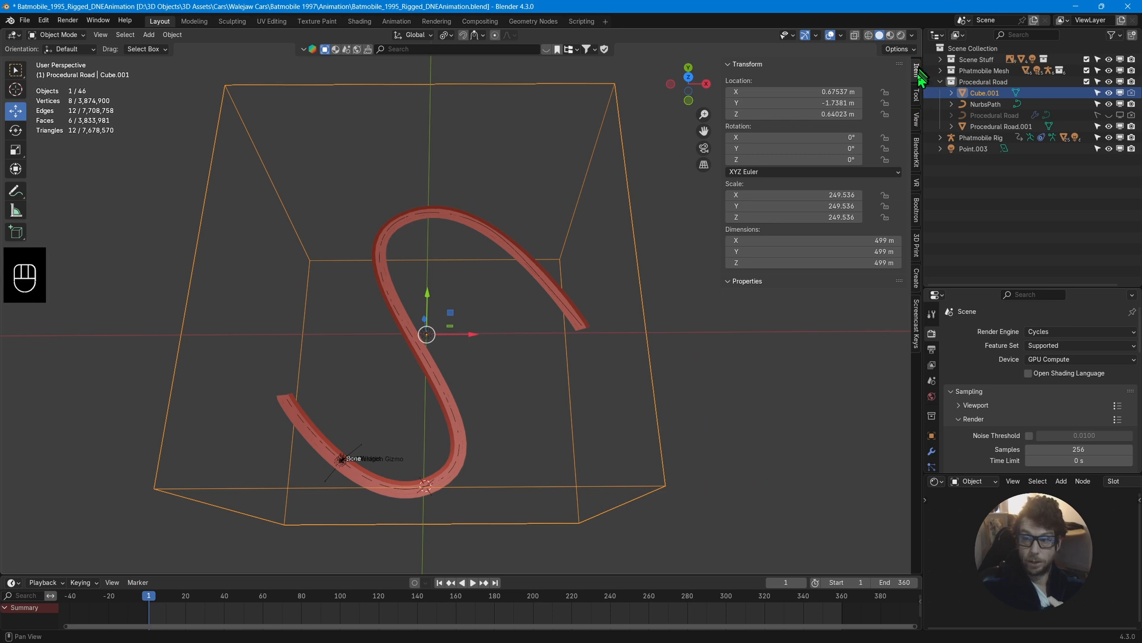
# Show the viewport's clip settings and check from a great distance when the cube and road get clipped.
pyautogui.click(917, 124)
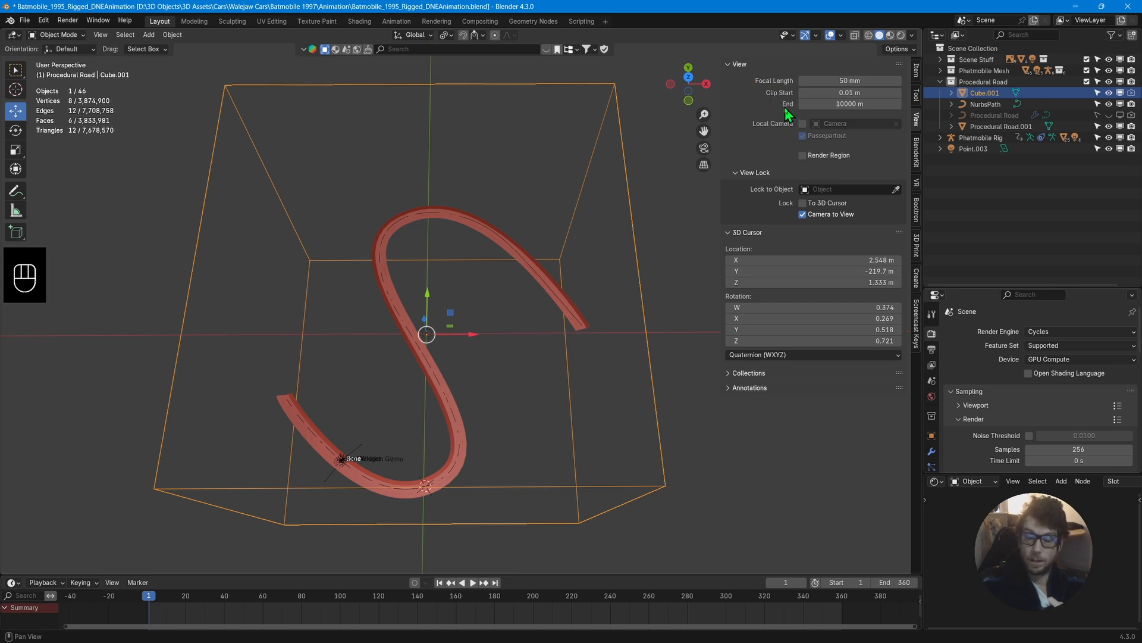
pyautogui.scroll(-12, 616, 315)
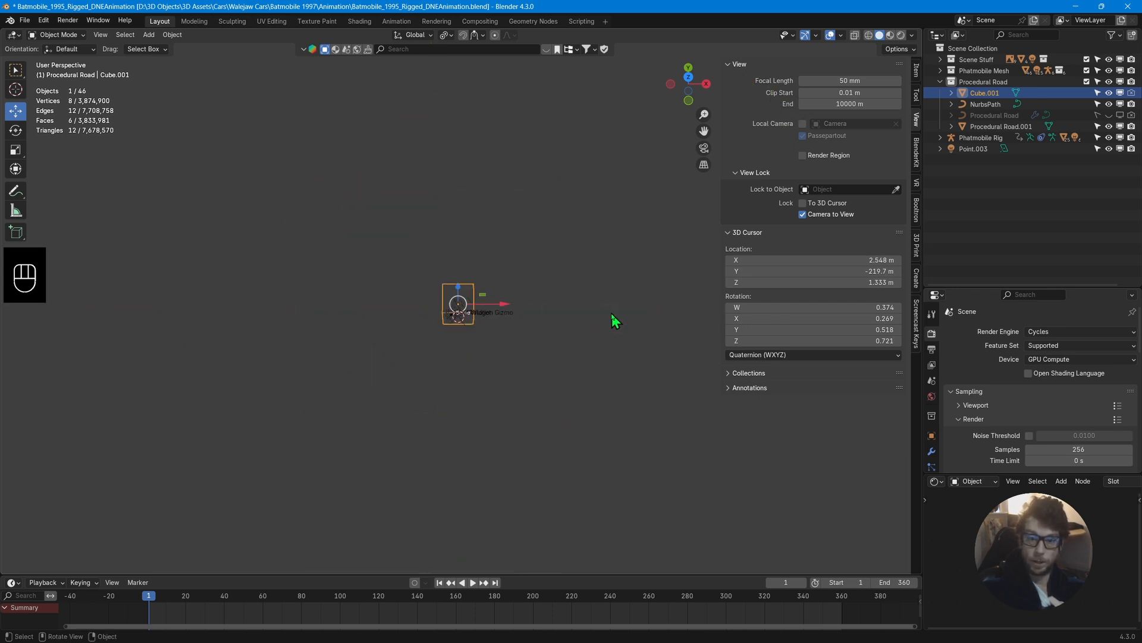
pyautogui.scroll(-4, 613, 315)
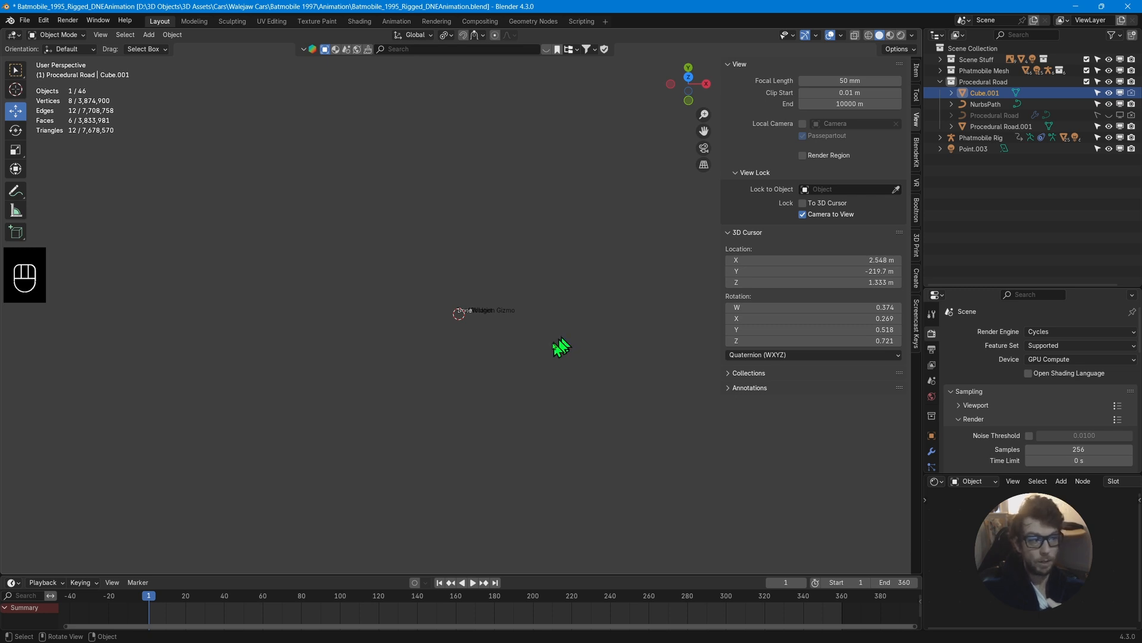
pyautogui.scroll(14, 517, 362)
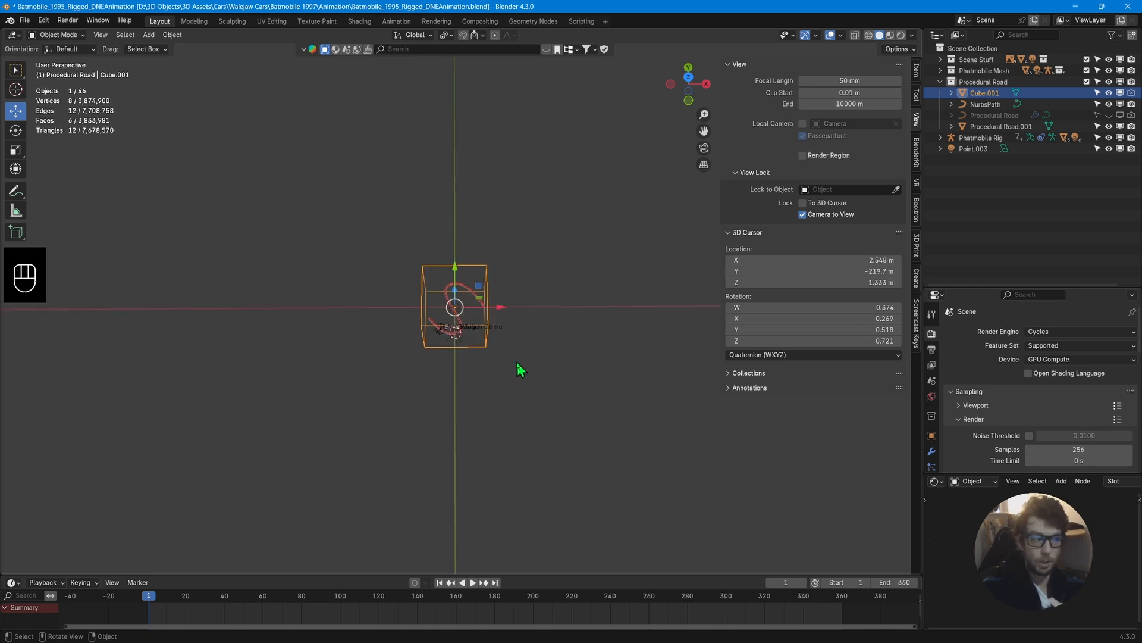
pyautogui.scroll(-3, 517, 362)
pyautogui.moveTo(518, 362); pyautogui.dragTo(516, 331, button='middle')
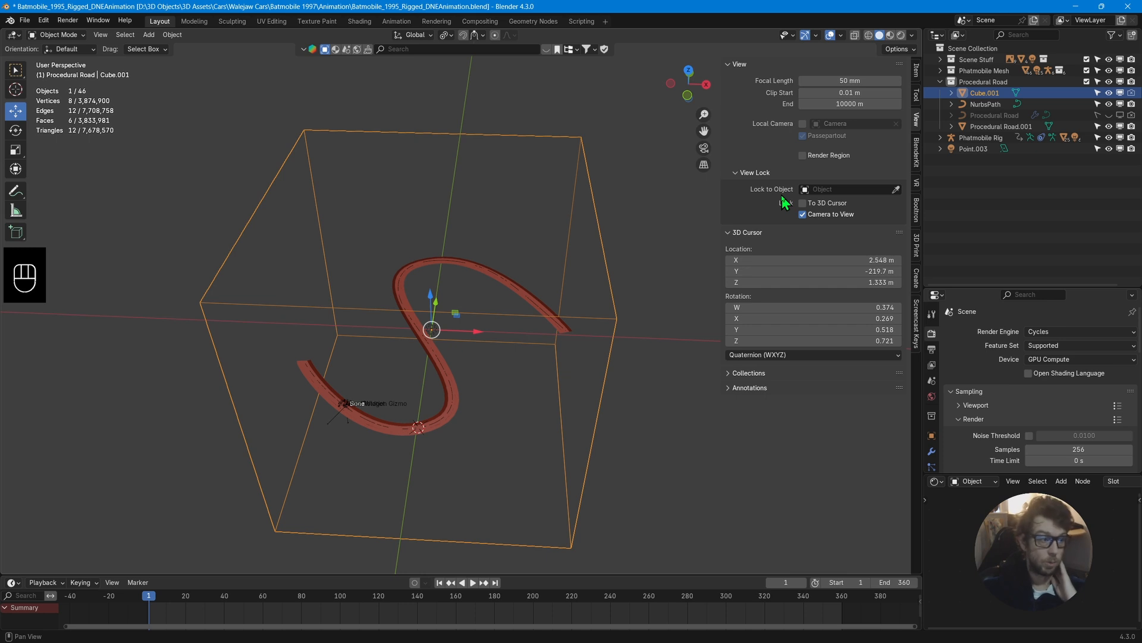
# Set the viewport's clip end to 1000 m and check how the cube and road are clipped.
pyautogui.click(851, 104)
pyautogui.write('1')
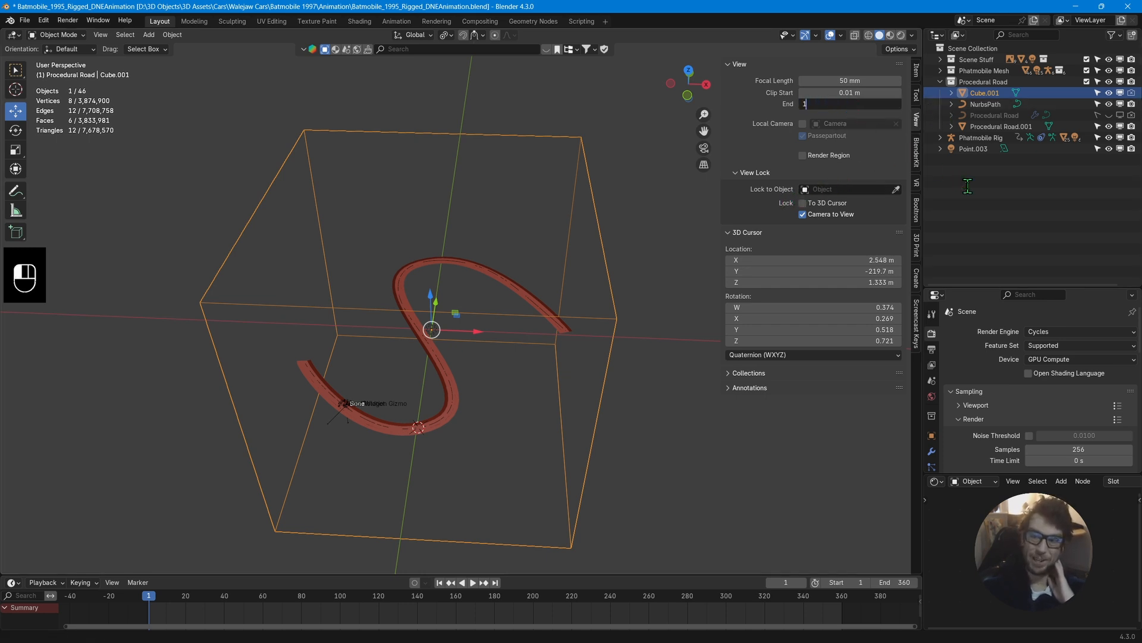
pyautogui.write('0000000000000000000000000')
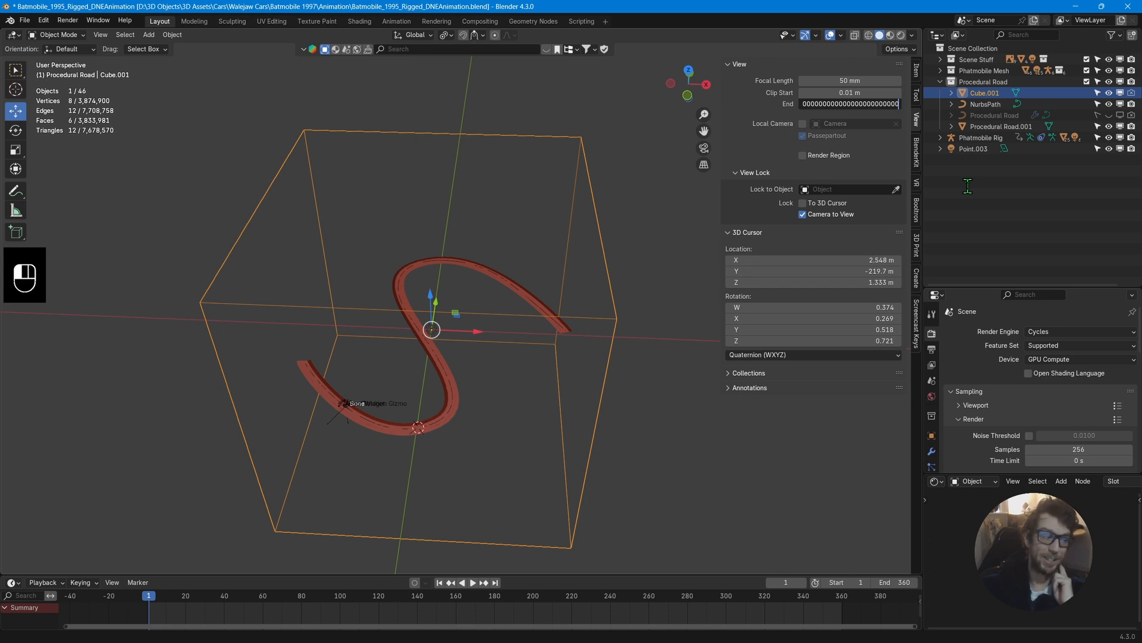
pyautogui.press('BackSpace')
pyautogui.press('BackSpace')
pyautogui.press('BackSpace')
pyautogui.press('BackSpace')
pyautogui.press('BackSpace')
pyautogui.press('BackSpace')
pyautogui.press('BackSpace')
pyautogui.press('BackSpace')
pyautogui.press('BackSpace')
pyautogui.press('BackSpace')
pyautogui.press('BackSpace')
pyautogui.press('BackSpace')
pyautogui.press('BackSpace')
pyautogui.press('BackSpace')
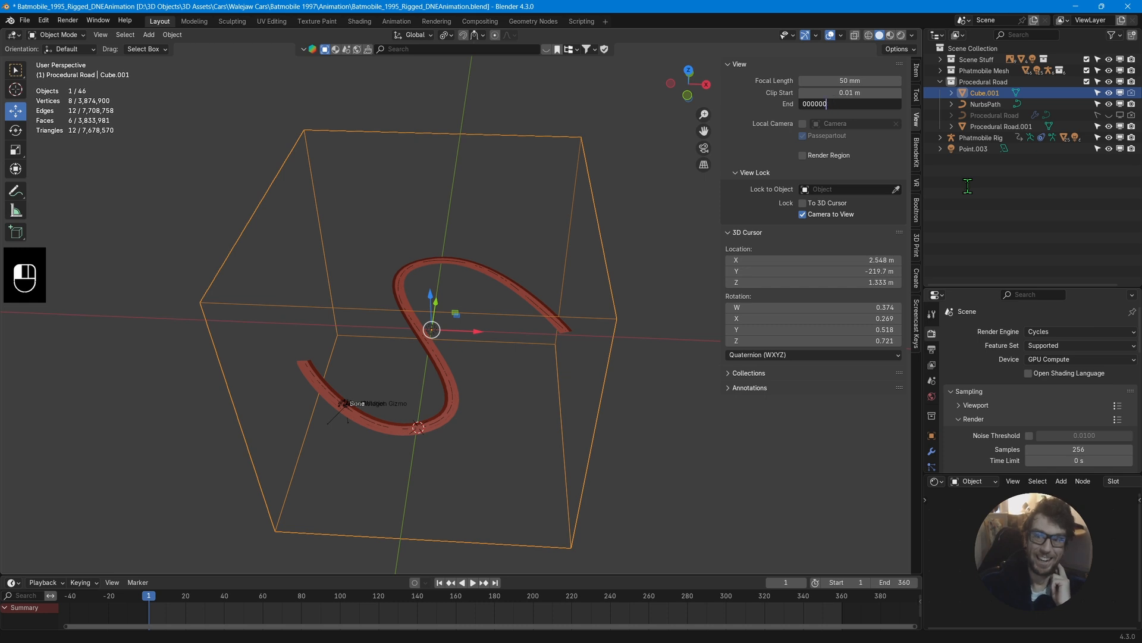
pyautogui.press('BackSpace')
pyautogui.press('BackSpace')
pyautogui.press('BackSpace')
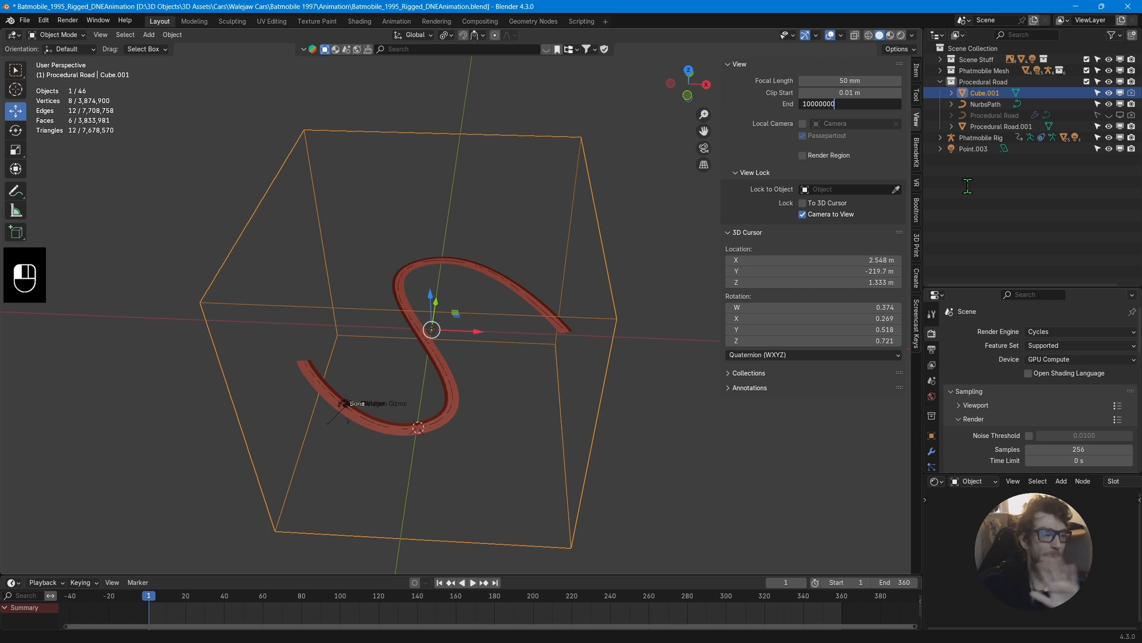
pyautogui.press('BackSpace')
pyautogui.press('BackSpace')
pyautogui.press('BackSpace')
pyautogui.press('BackSpace')
pyautogui.press('BackSpace')
pyautogui.press('BackSpace')
pyautogui.press('BackSpace')
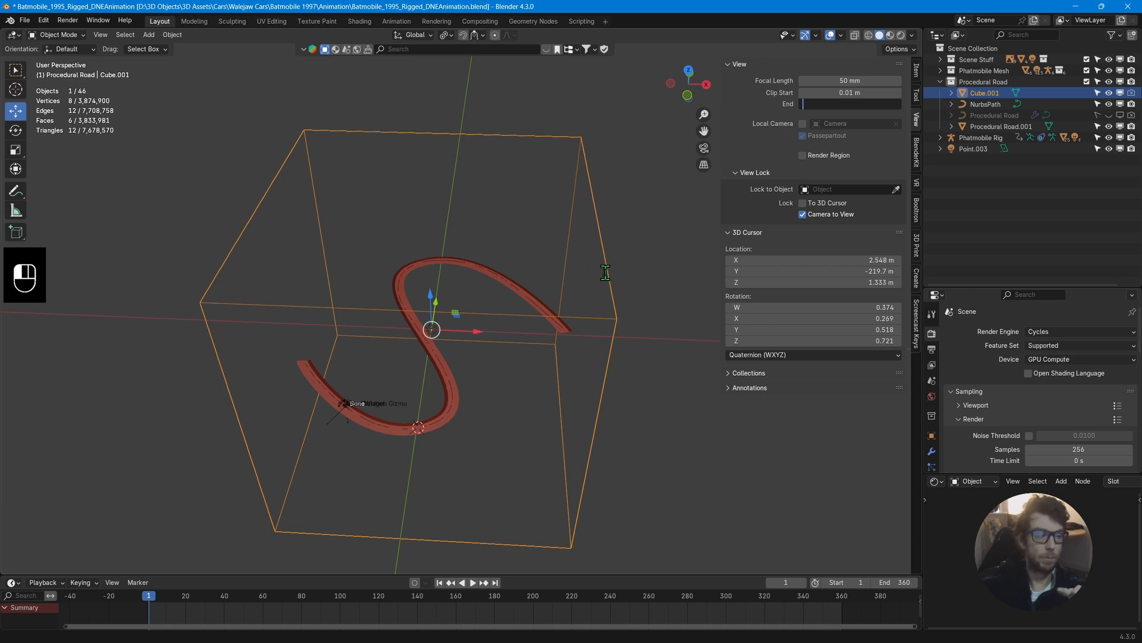
pyautogui.write('00')
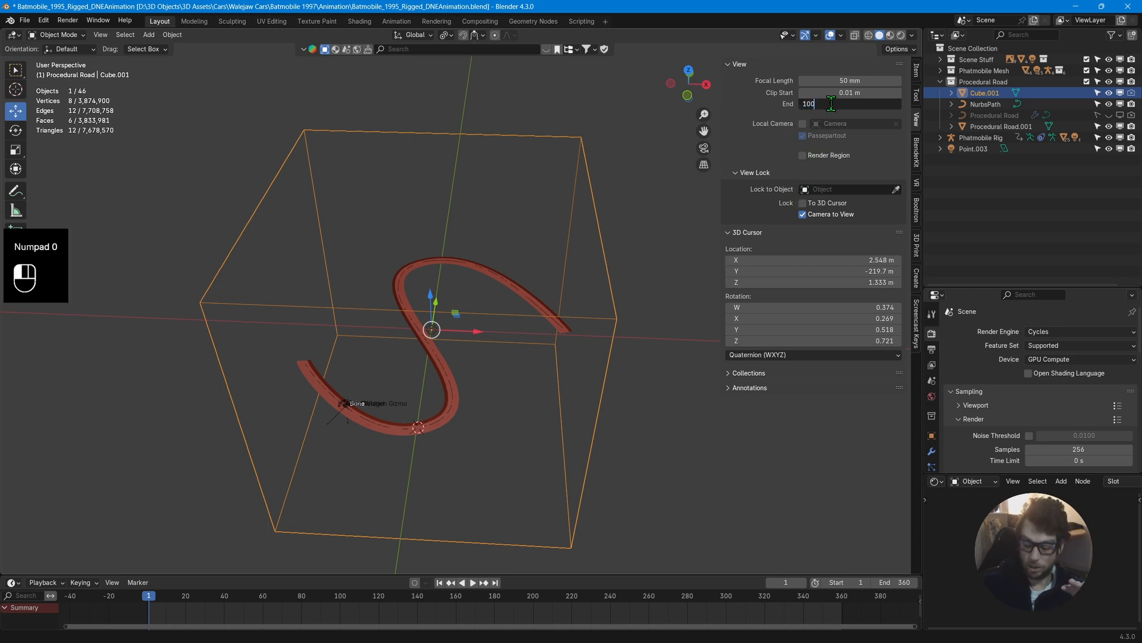
pyautogui.write('0')
pyautogui.press('Return')
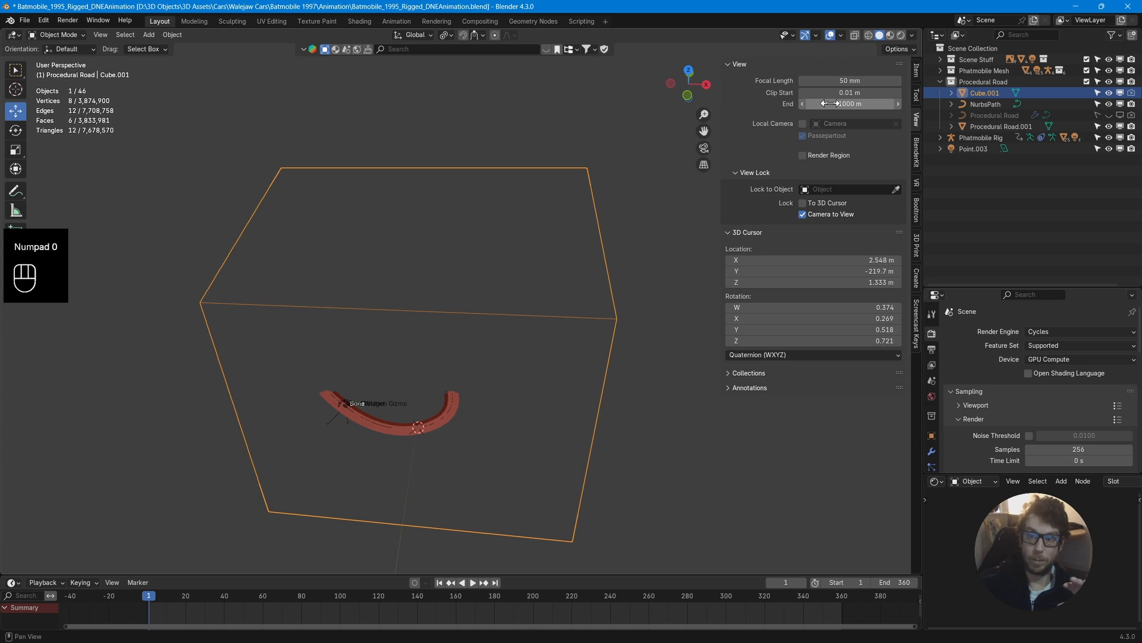
pyautogui.scroll(2, 487, 387)
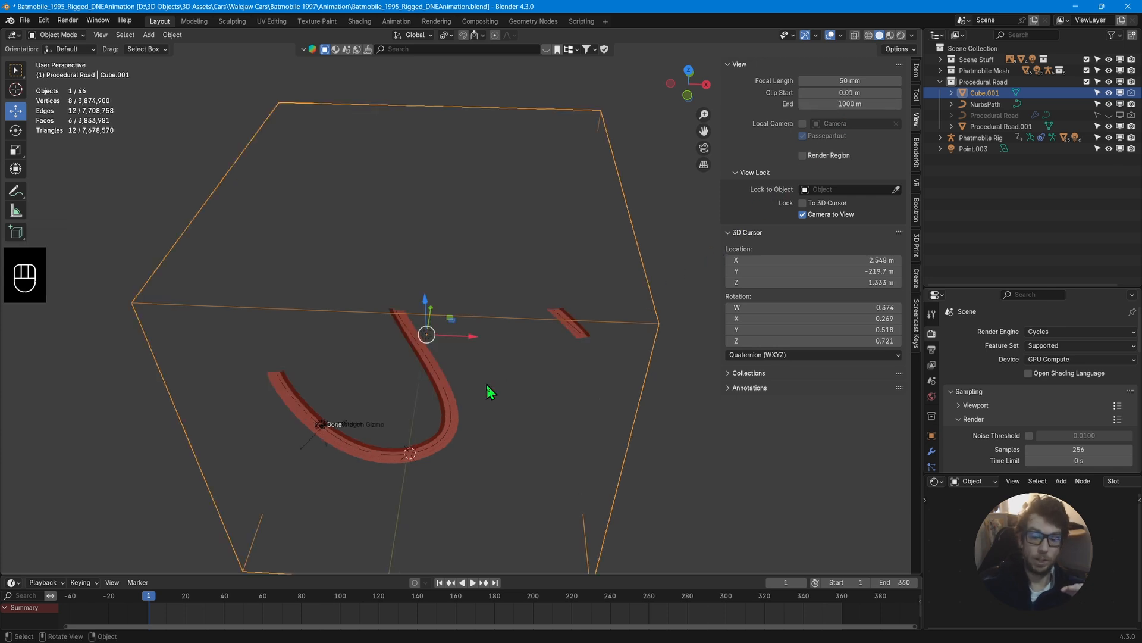
pyautogui.scroll(2, 486, 384)
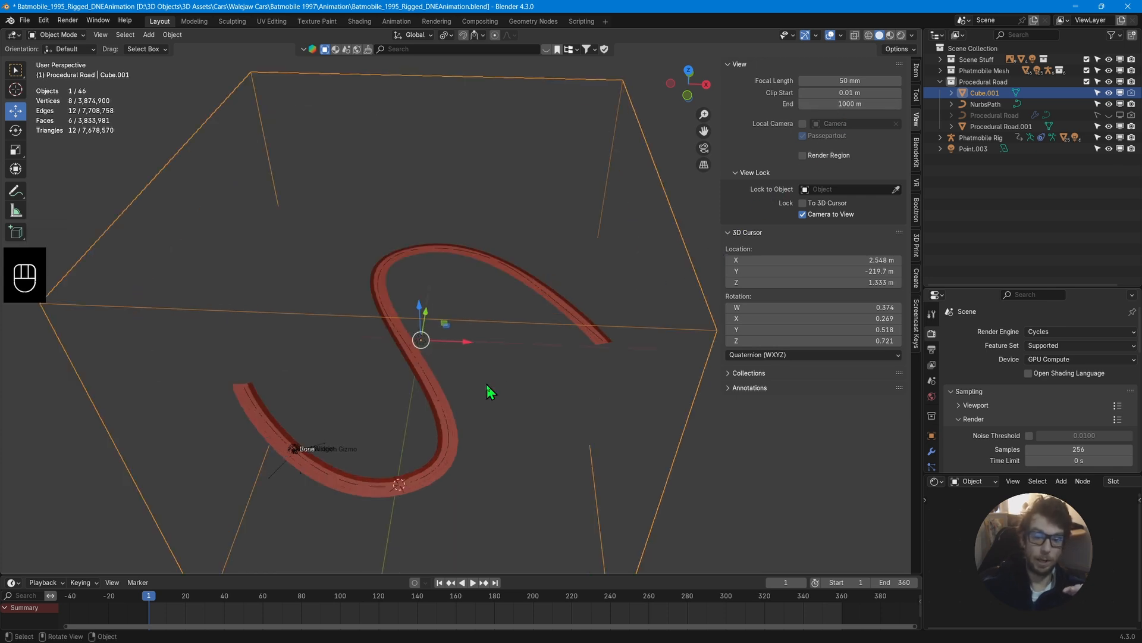
# Set the viewport's clip end to 5000 m.
pyautogui.click(847, 103)
pyautogui.write('5')
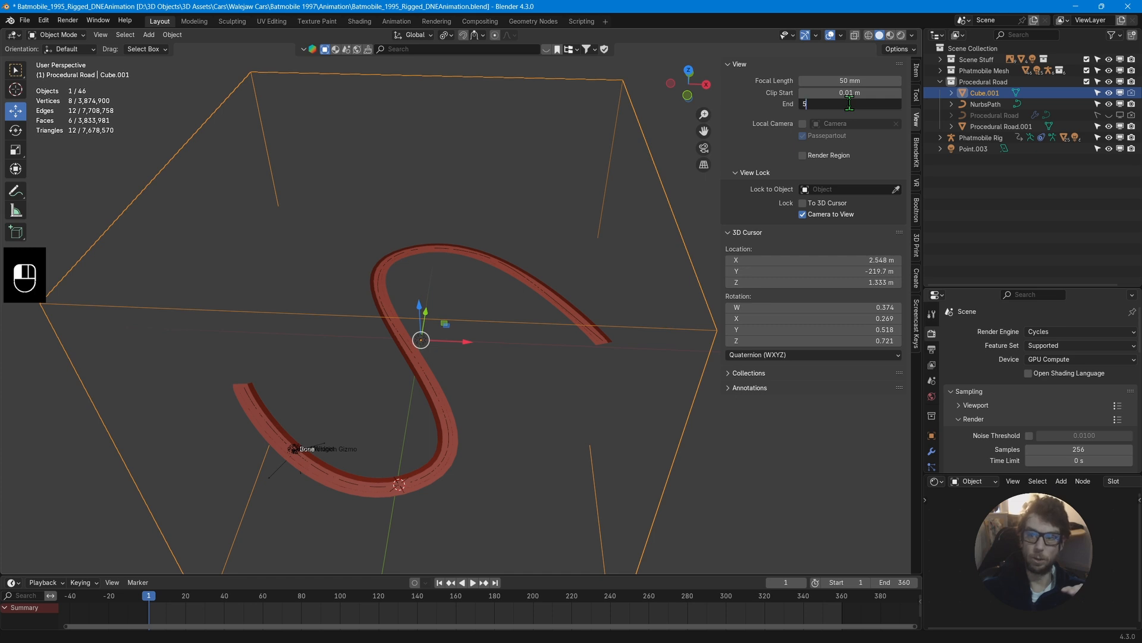
pyautogui.write('000')
pyautogui.press('Return')
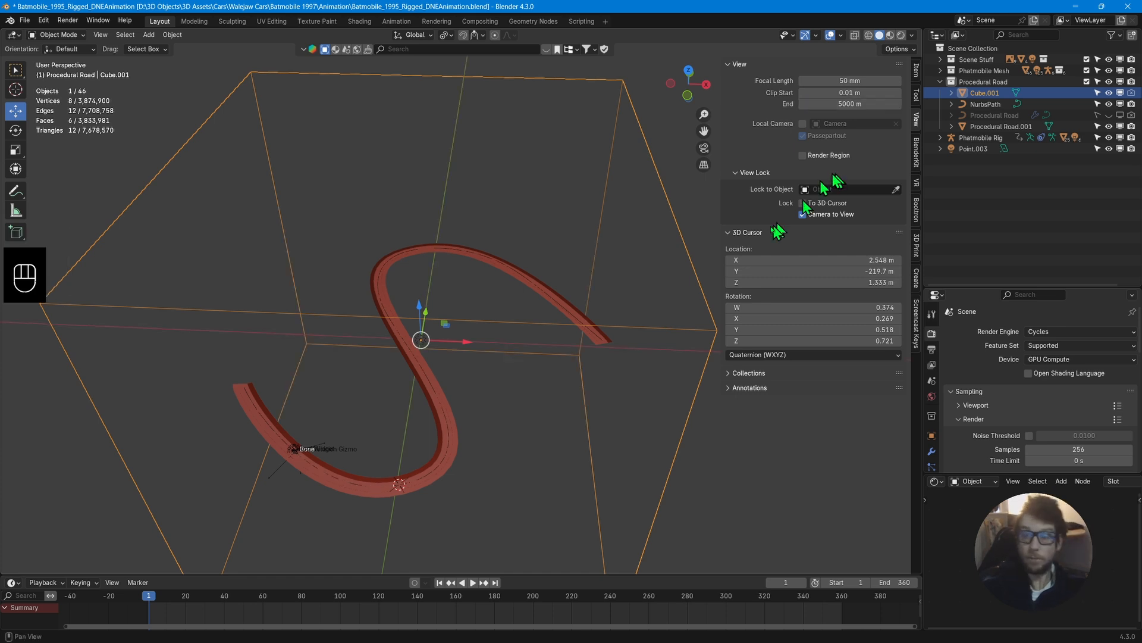
pyautogui.scroll(-2, 571, 327)
pyautogui.moveTo(571, 326); pyautogui.dragTo(566, 348, button='middle')
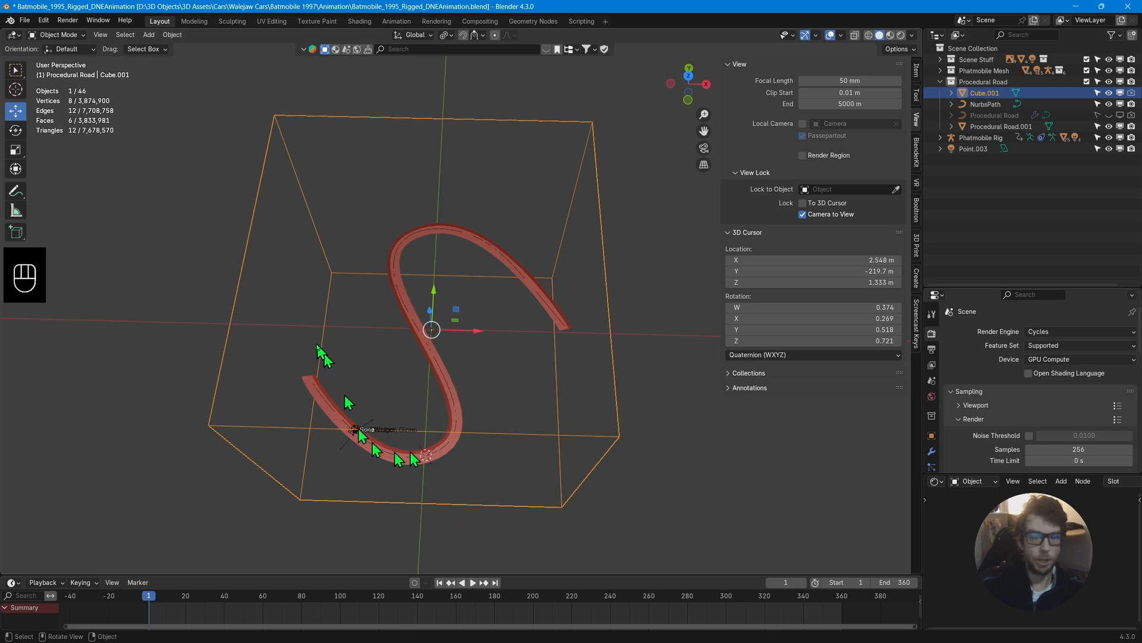
pyautogui.moveTo(530, 326)
pyautogui.mouseDown(button='middle')
pyautogui.moveTo(523, 378)
pyautogui.moveTo(536, 283)
pyautogui.moveTo(543, 319)
pyautogui.moveTo(528, 352)
pyautogui.moveTo(536, 338)
pyautogui.mouseUp(button='middle')
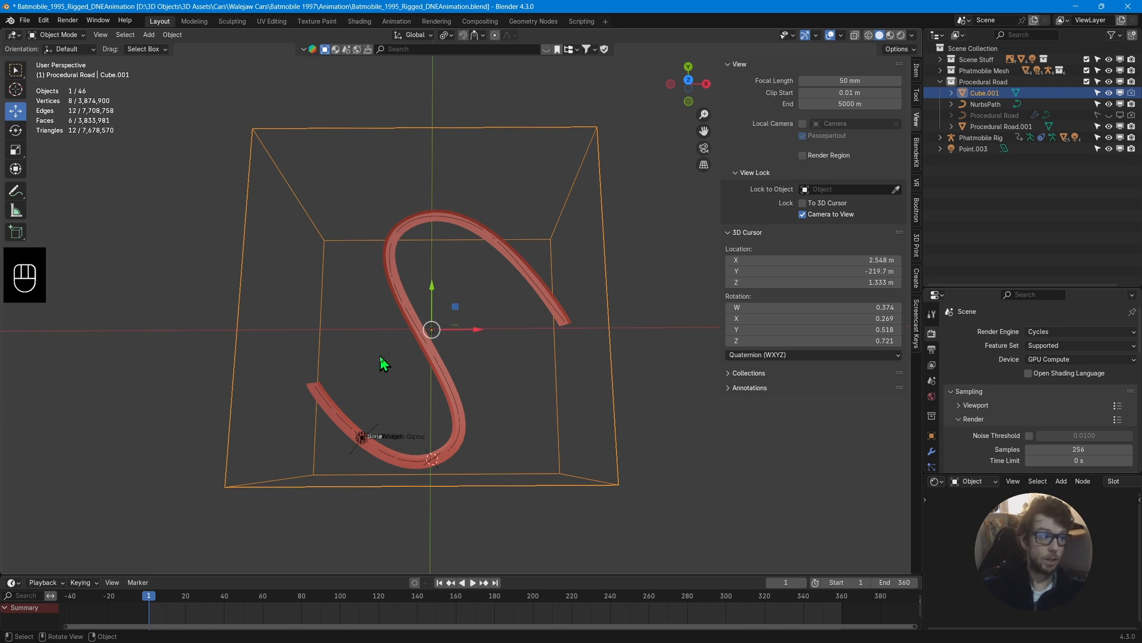
pyautogui.moveTo(443, 395)
pyautogui.mouseDown(button='middle')
pyautogui.moveTo(446, 408)
pyautogui.moveTo(454, 357)
pyautogui.moveTo(505, 316)
pyautogui.moveTo(369, 316)
pyautogui.moveTo(357, 326)
pyautogui.moveTo(415, 337)
pyautogui.moveTo(462, 364)
pyautogui.moveTo(447, 398)
pyautogui.mouseUp(button='middle')
pyautogui.scroll(5, 445, 398)
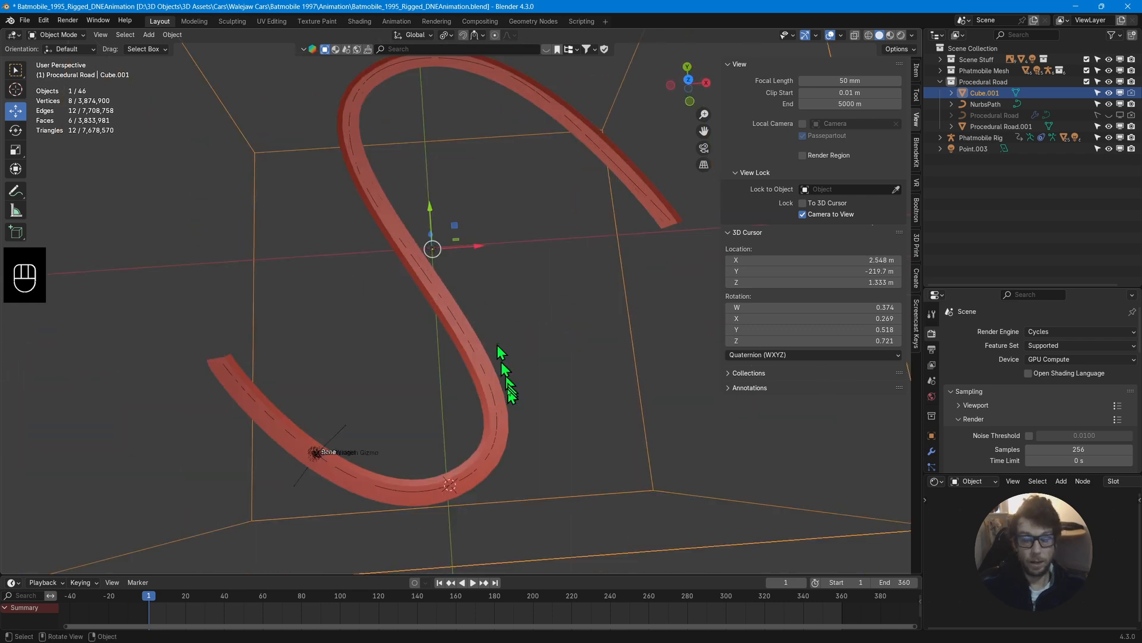
# Check the cube and road from above and from a lower angle, and hide the viewport sidebar.
pyautogui.moveTo(498, 348); pyautogui.dragTo(510, 370, button='middle')
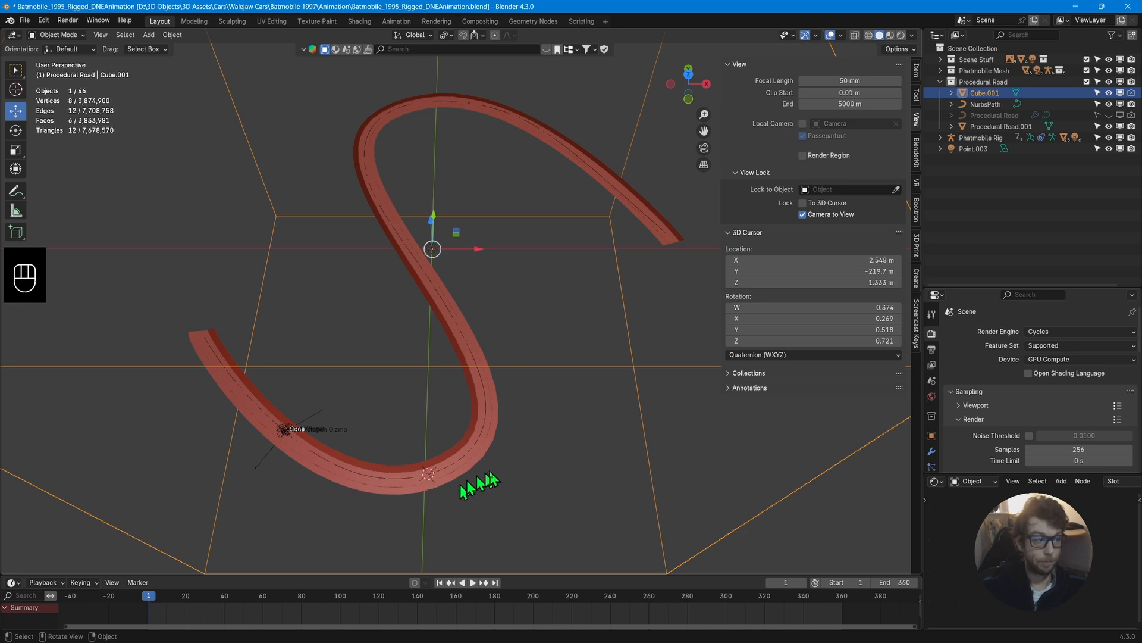
pyautogui.moveTo(492, 476); pyautogui.dragTo(547, 430, button='middle')
pyautogui.scroll(2, 483, 479)
pyautogui.press('n')
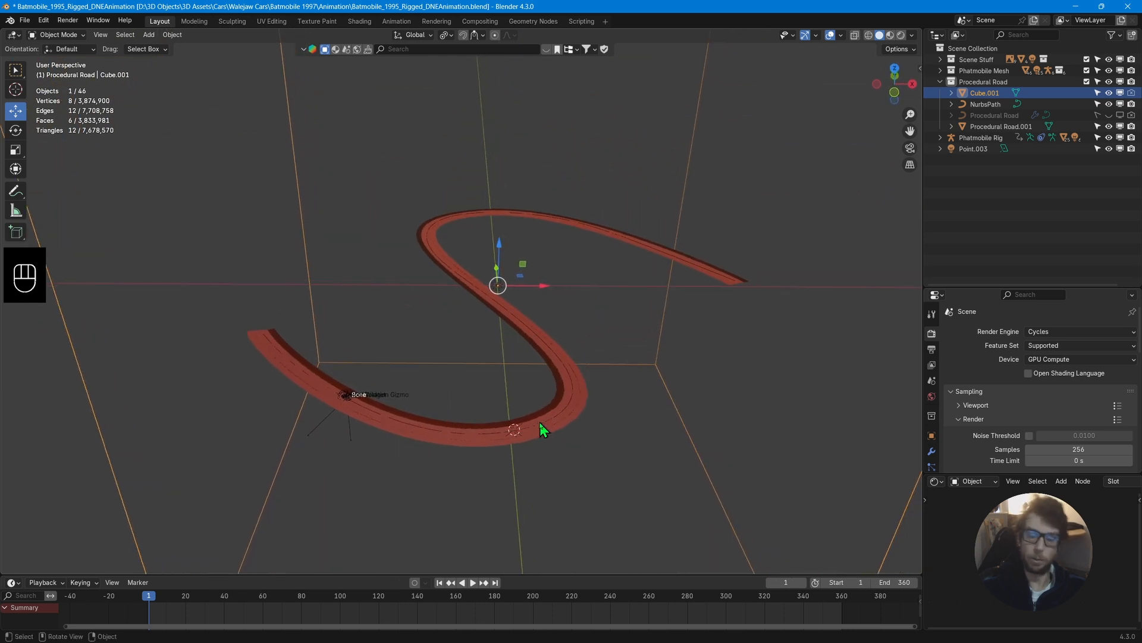
# Show the BlenderKit asset bar and its sidebar settings, and list free models first.
pyautogui.click(546, 49)
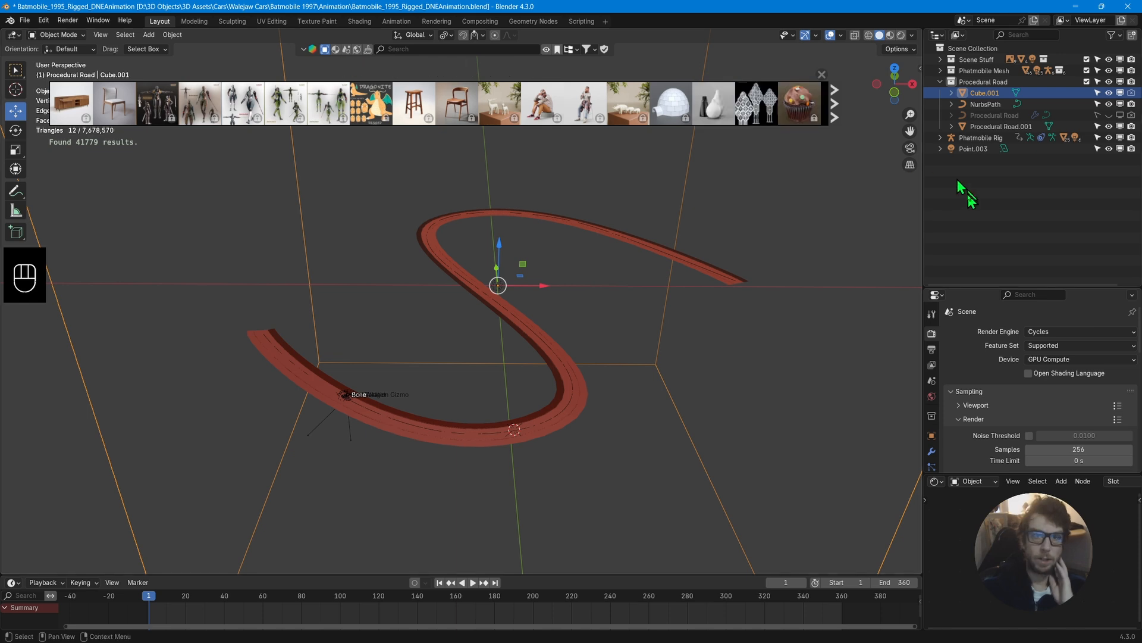
pyautogui.press('n')
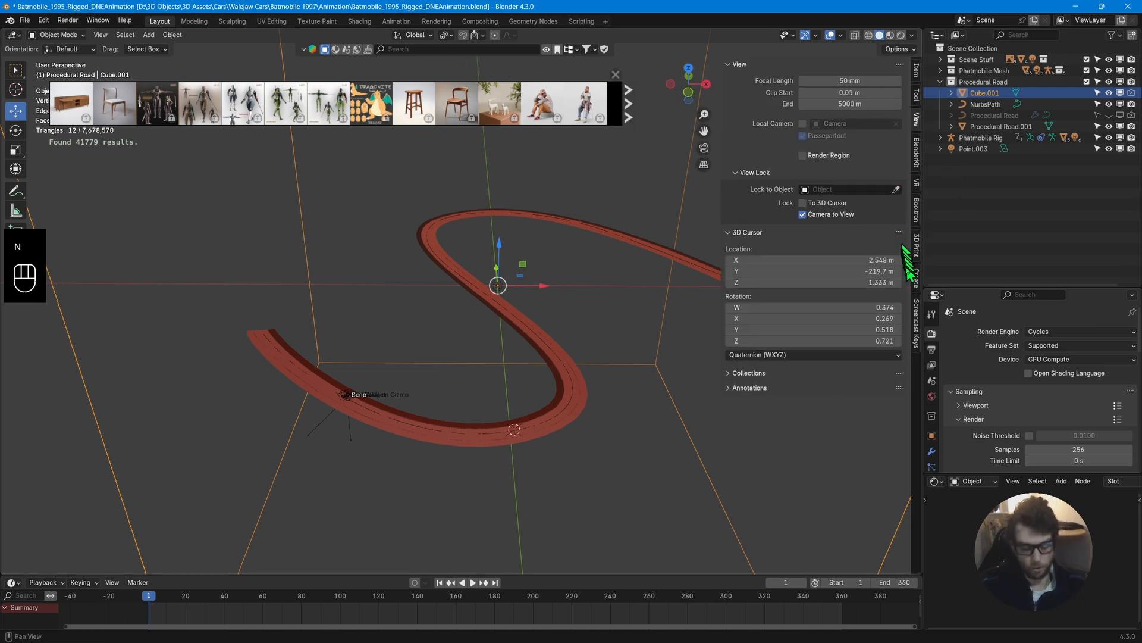
pyautogui.click(916, 155)
pyautogui.click(736, 277)
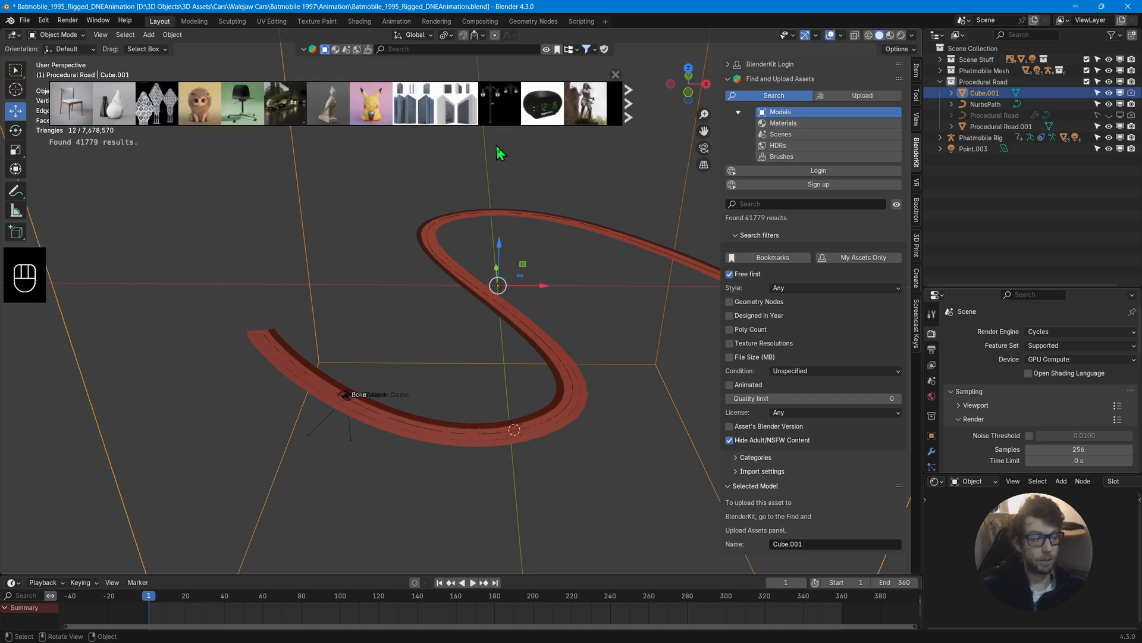
# Search the BlenderKit models for "road".
pyautogui.click(402, 49)
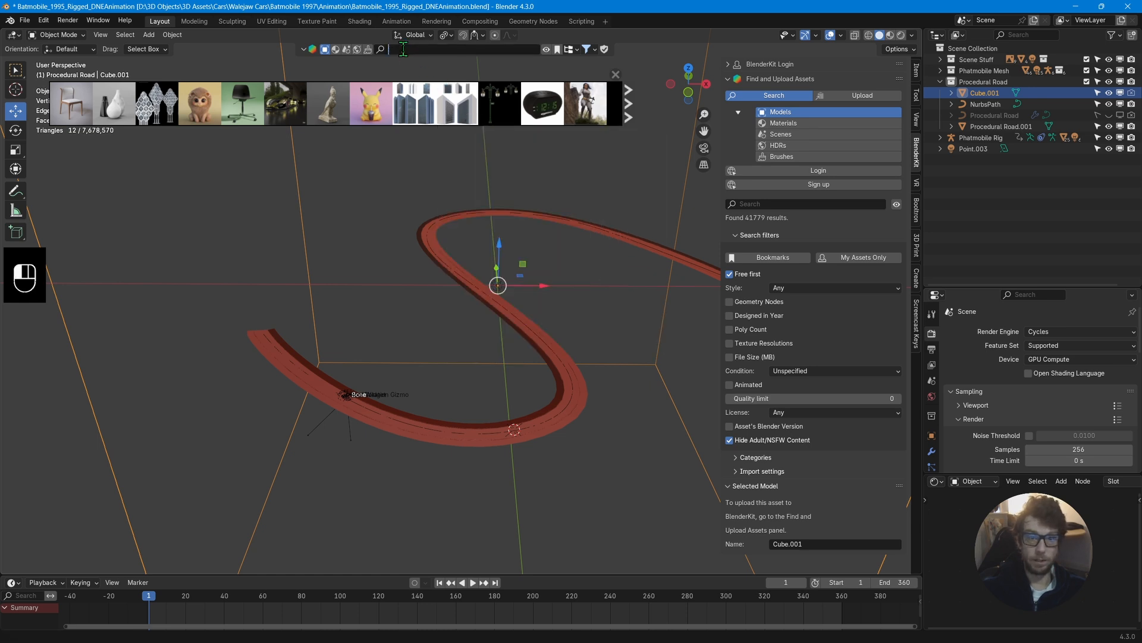
pyautogui.write('road')
pyautogui.press('Return')
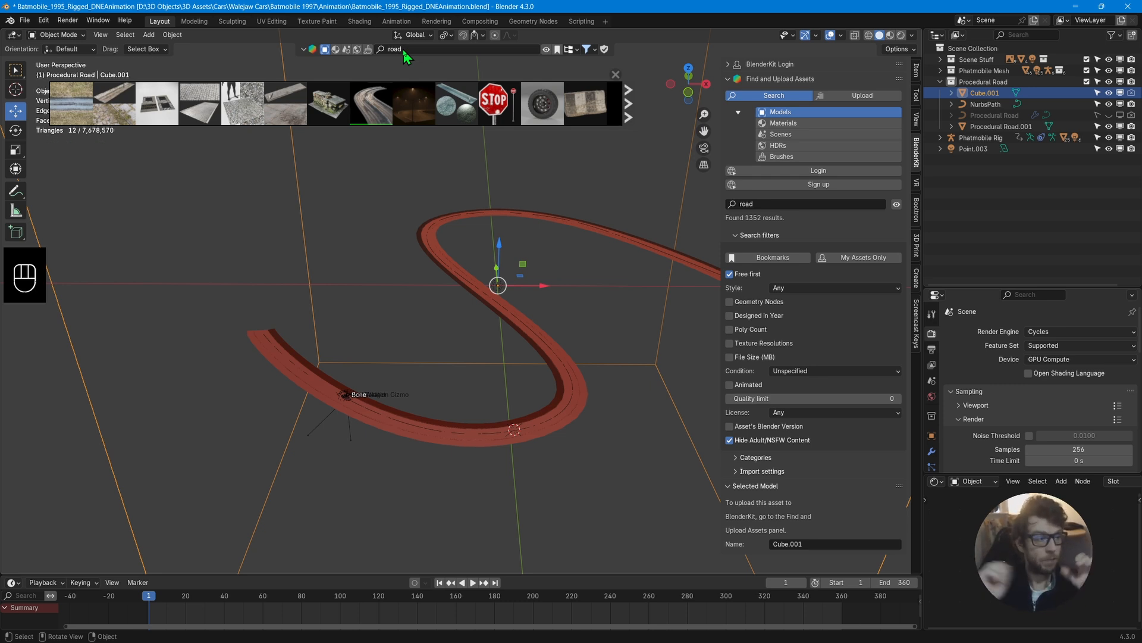
pyautogui.moveTo(371, 100)
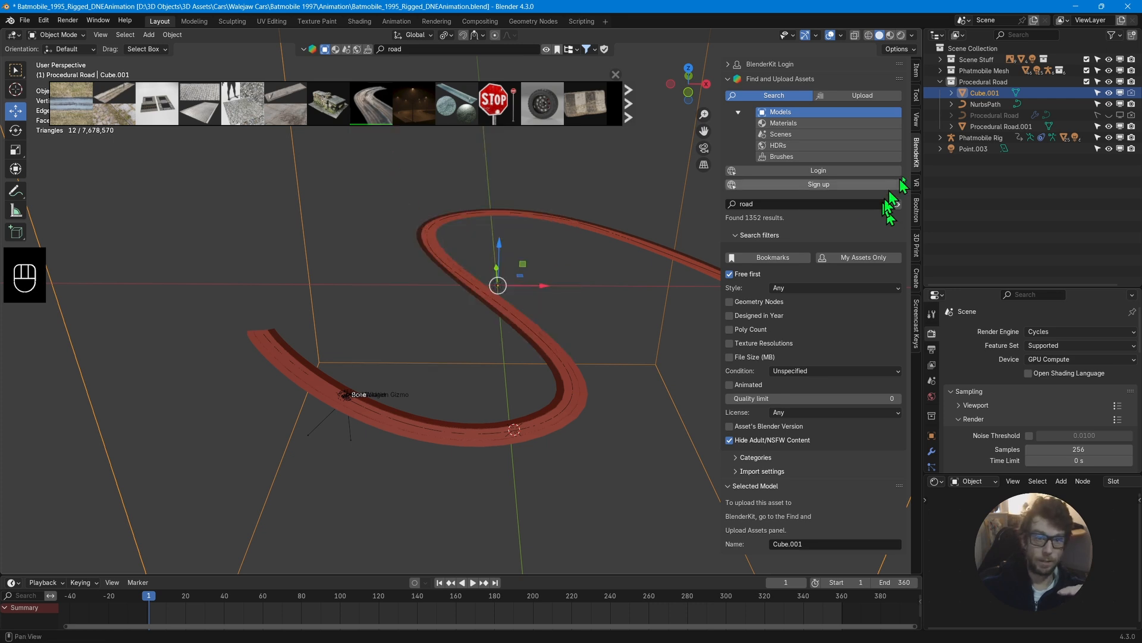
# Hide the mesh copy Procedural Road.001 and make the original Procedural Road curve visible in the viewport.
pyautogui.click(1002, 126)
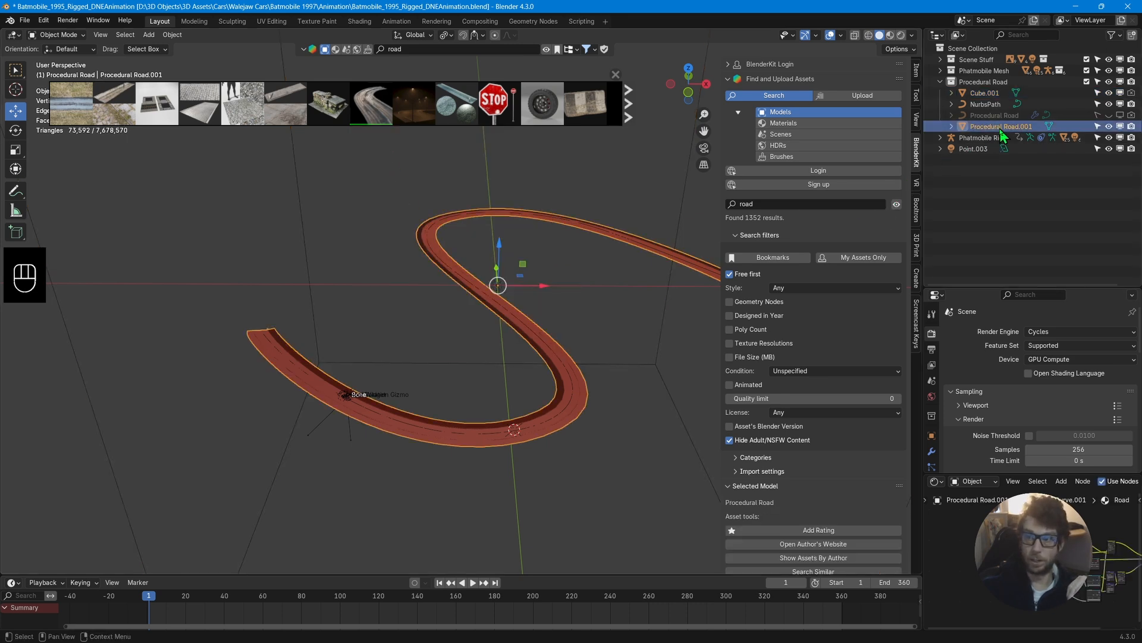
pyautogui.click(1002, 118)
pyautogui.click(1003, 124)
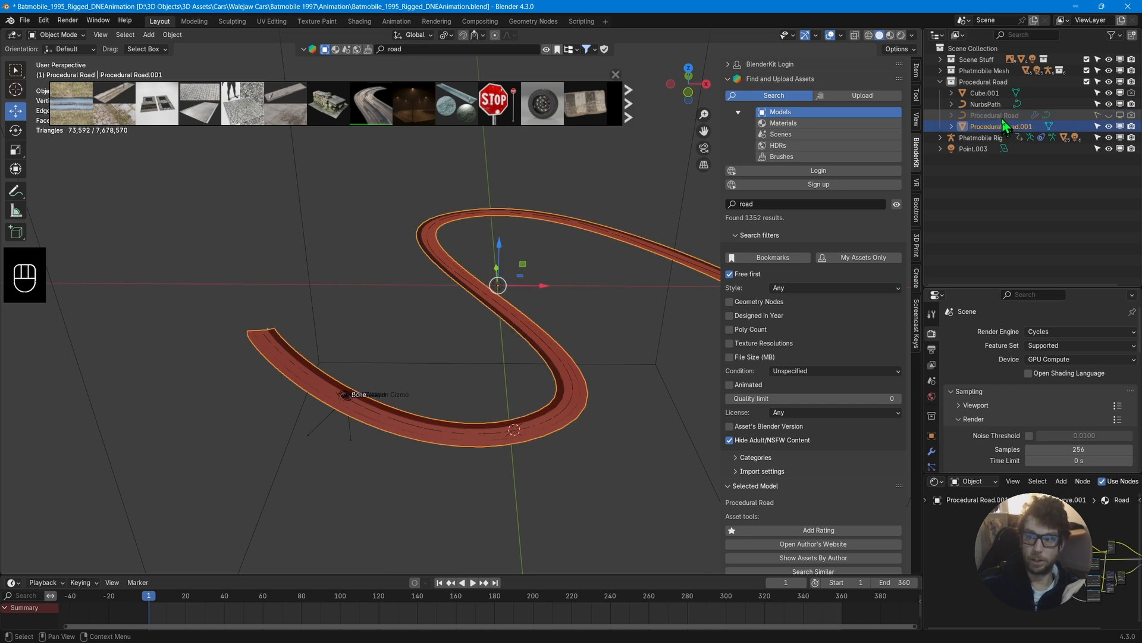
pyautogui.click(1003, 120)
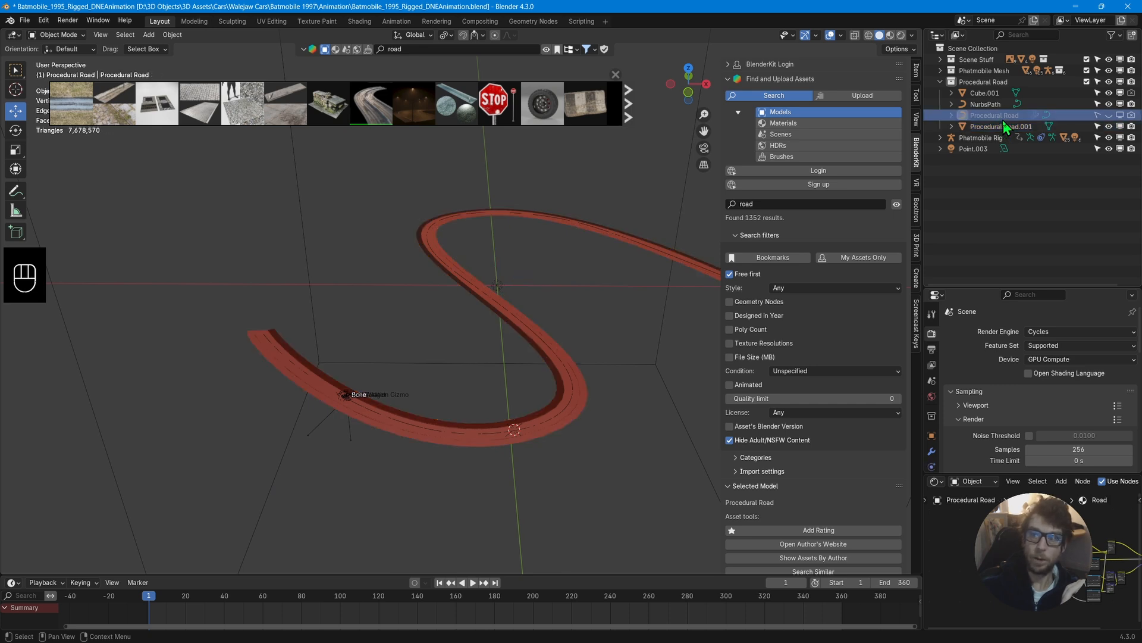
pyautogui.click(1109, 126)
pyautogui.click(1109, 115)
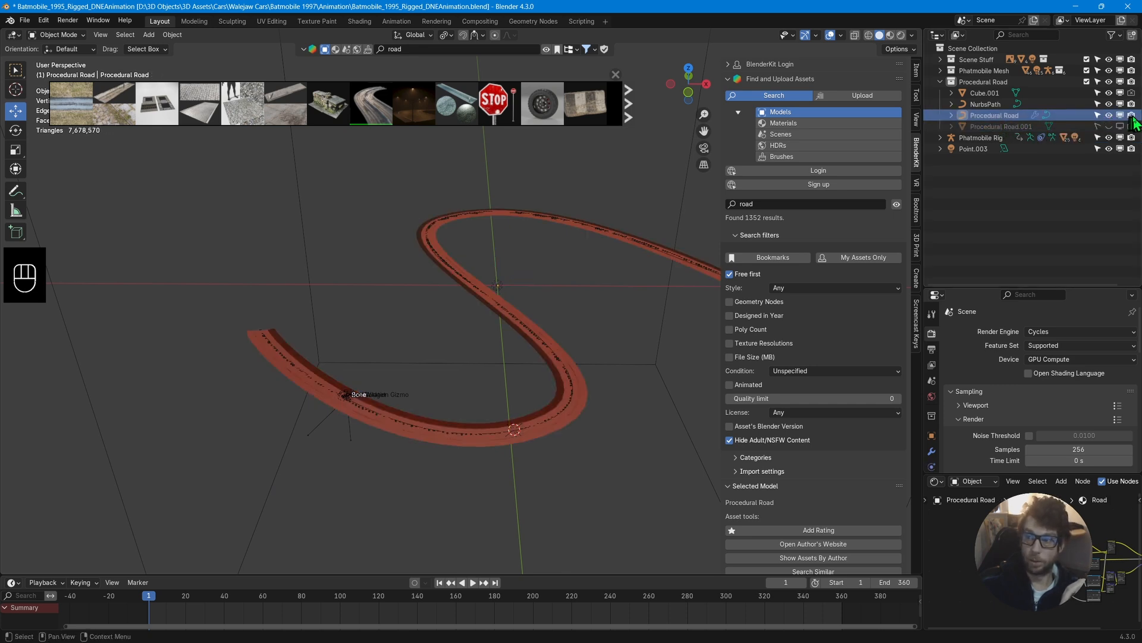
# Select the Procedural Road in the viewport, enlarge the timeline area and switch it to the Geometry Node Editor.
pyautogui.moveTo(560, 375); pyautogui.dragTo(552, 425, button='middle')
pyautogui.scroll(2, 552, 425)
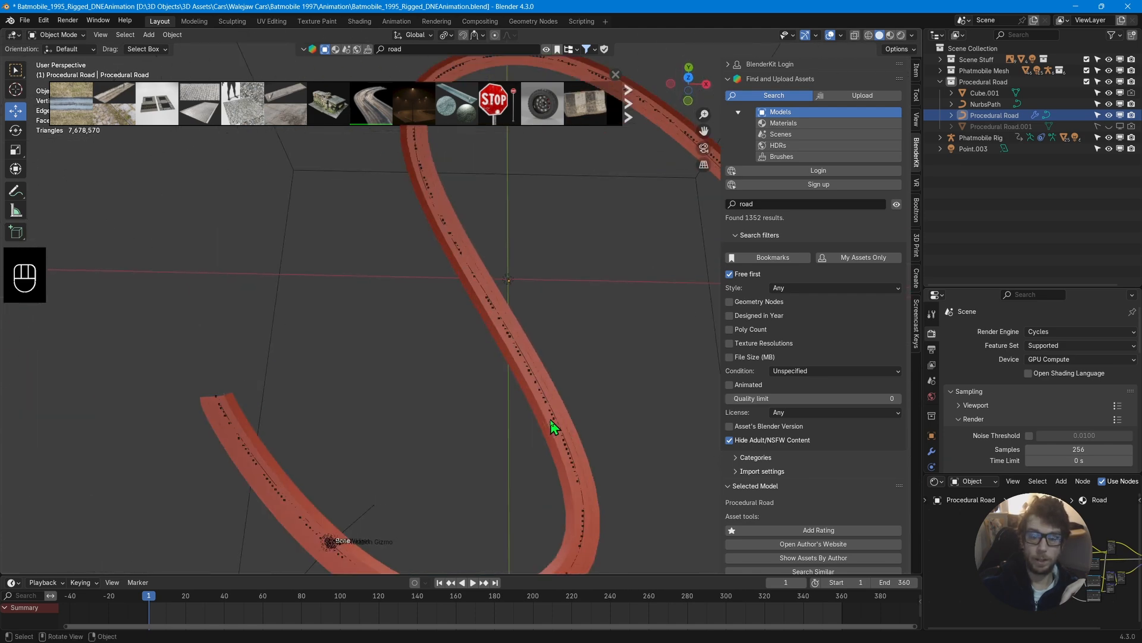
pyautogui.click(572, 435)
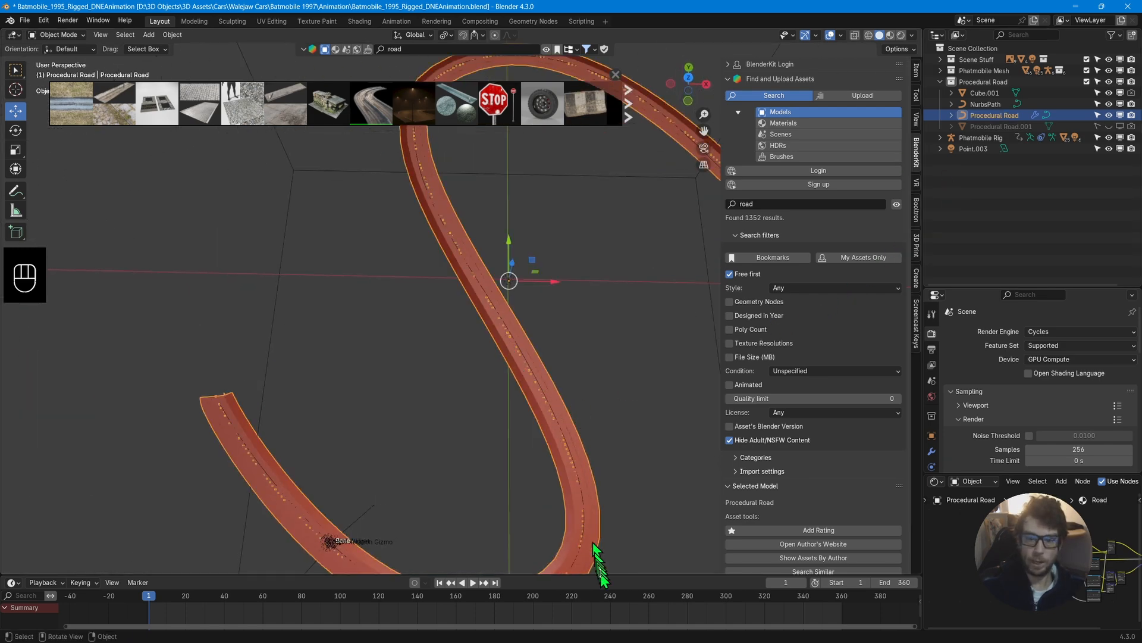
pyautogui.moveTo(602, 575); pyautogui.dragTo(586, 477)
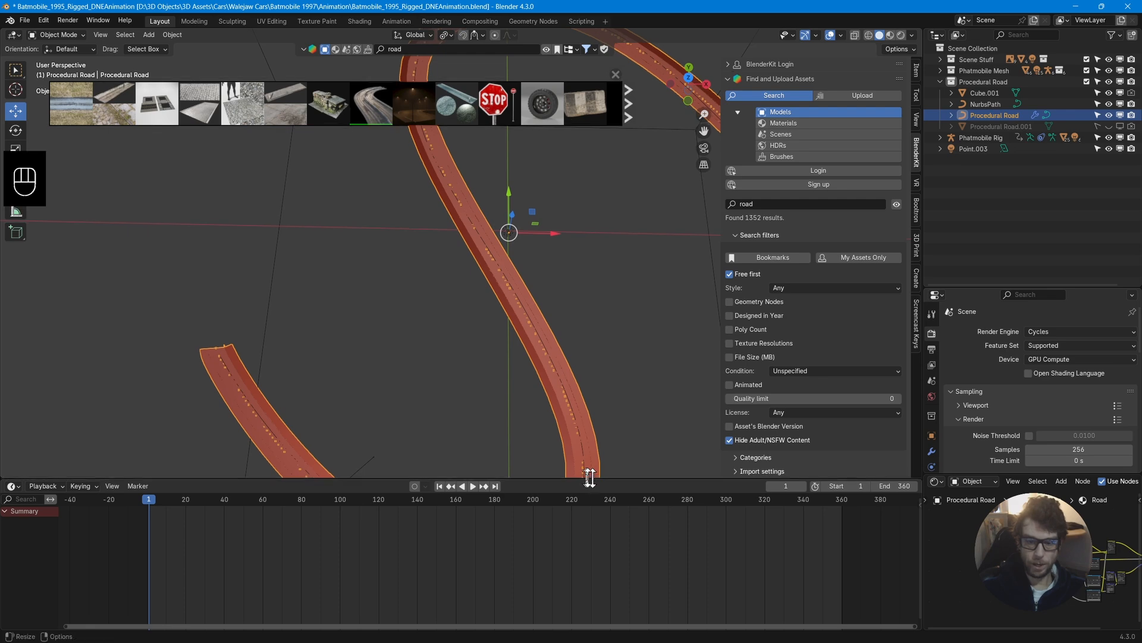
pyautogui.click(13, 485)
pyautogui.click(54, 575)
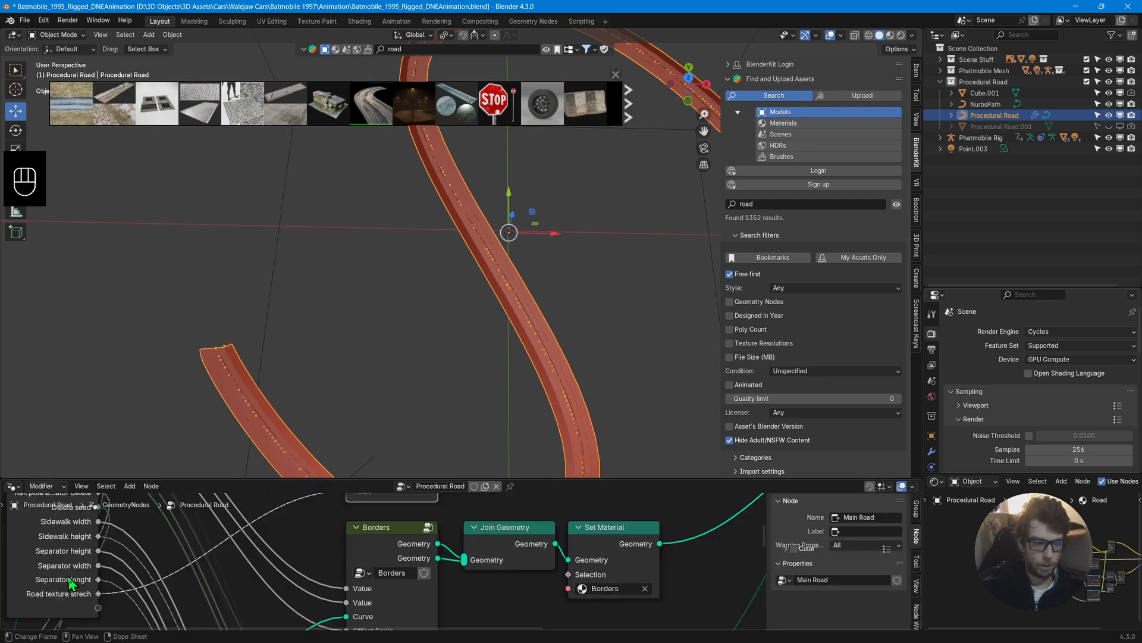
# Enlarge the node editor to examine the whole Procedural Road node tree, and collapse the editor again.
pyautogui.scroll(-4, 455, 595)
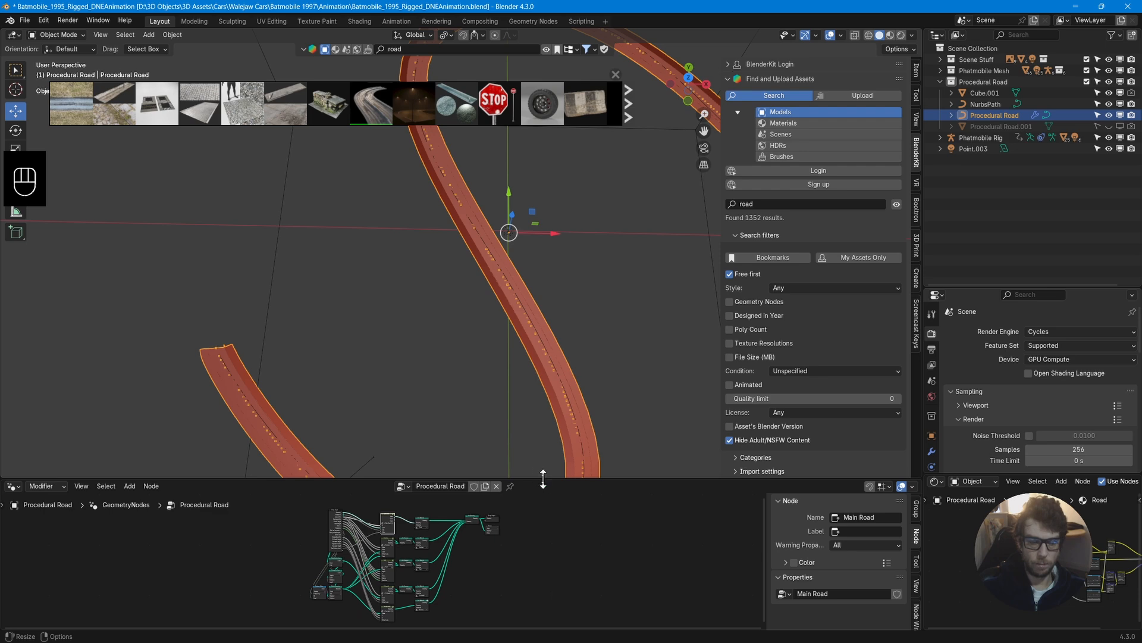
pyautogui.moveTo(536, 480); pyautogui.dragTo(554, 246)
pyautogui.press('Home')
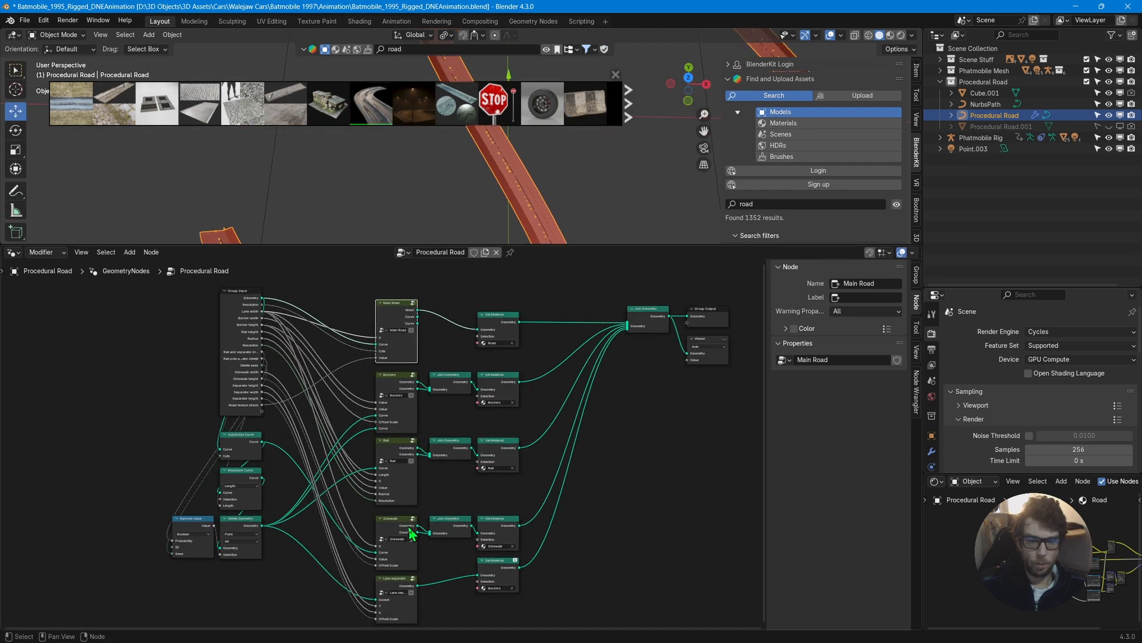
pyautogui.moveTo(544, 477); pyautogui.dragTo(525, 421, button='middle')
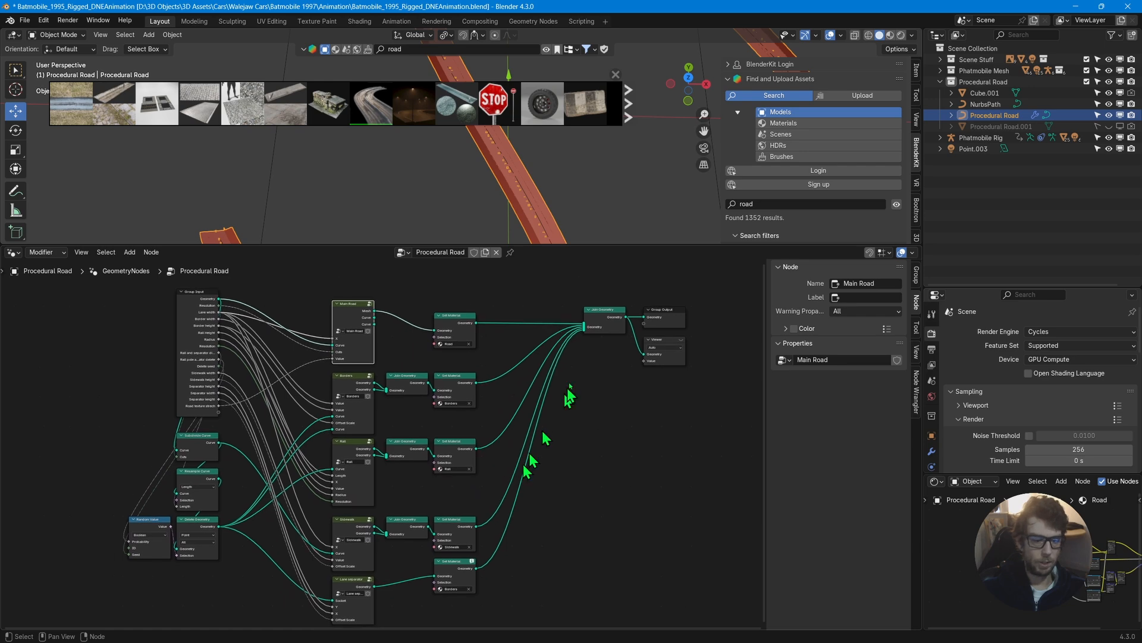
pyautogui.moveTo(586, 246); pyautogui.dragTo(577, 624)
# Enter Edit Mode on the Procedural Road curve, select all its control points and examine its handles from several angles.
pyautogui.scroll(-3, 553, 461)
pyautogui.moveTo(546, 453); pyautogui.dragTo(454, 400, button='middle')
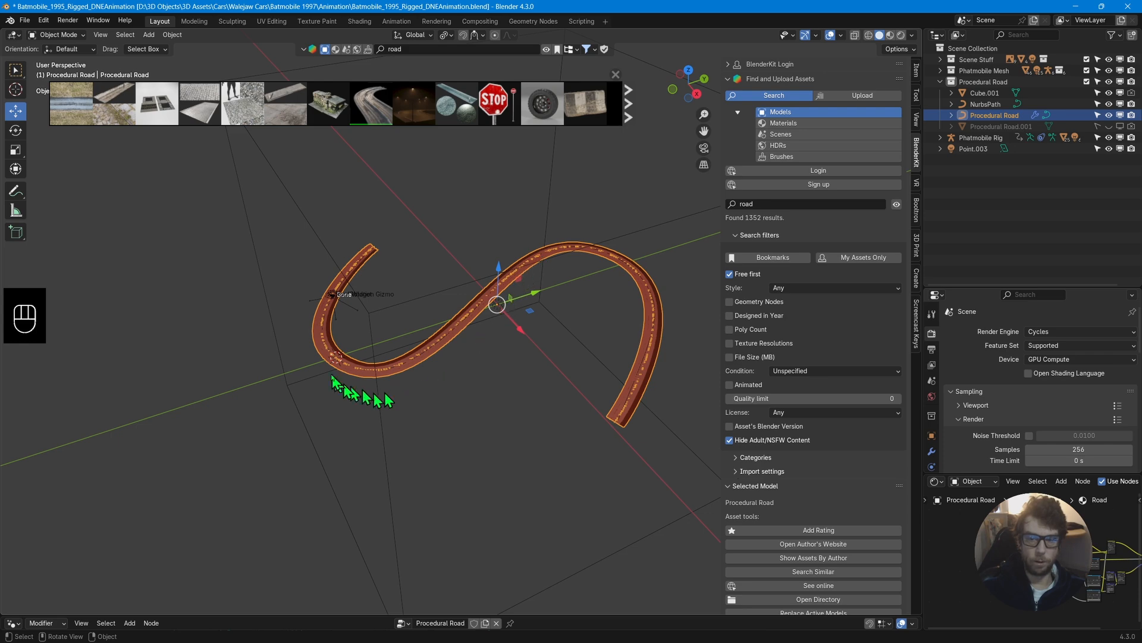
pyautogui.moveTo(415, 404); pyautogui.dragTo(457, 439, button='middle')
pyautogui.moveTo(489, 406); pyautogui.dragTo(481, 444, button='middle')
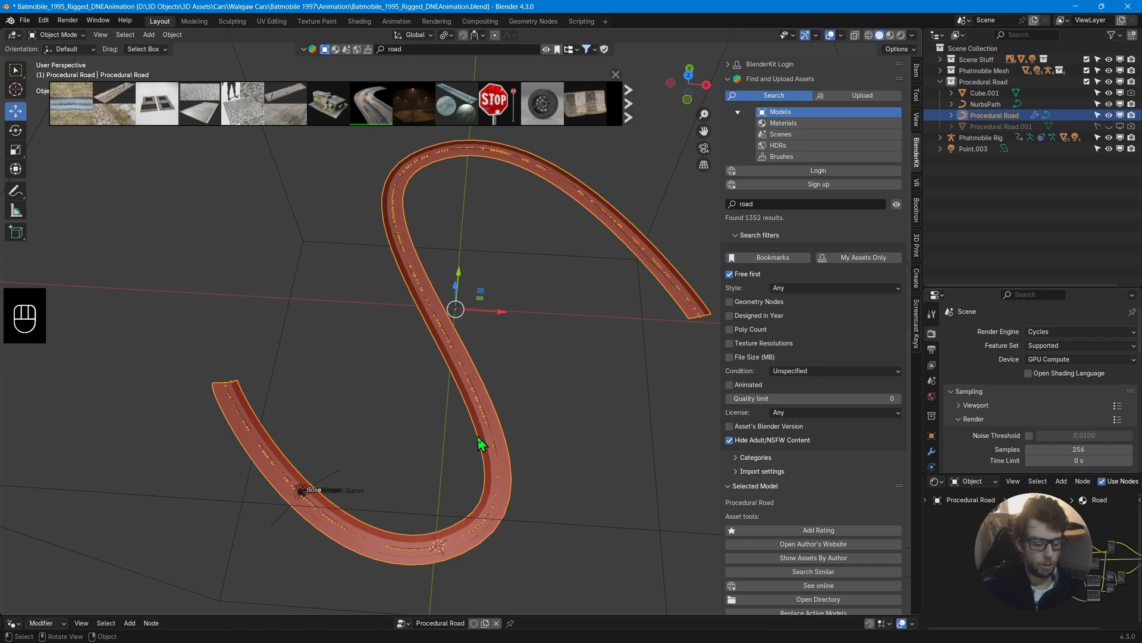
pyautogui.press('Tab')
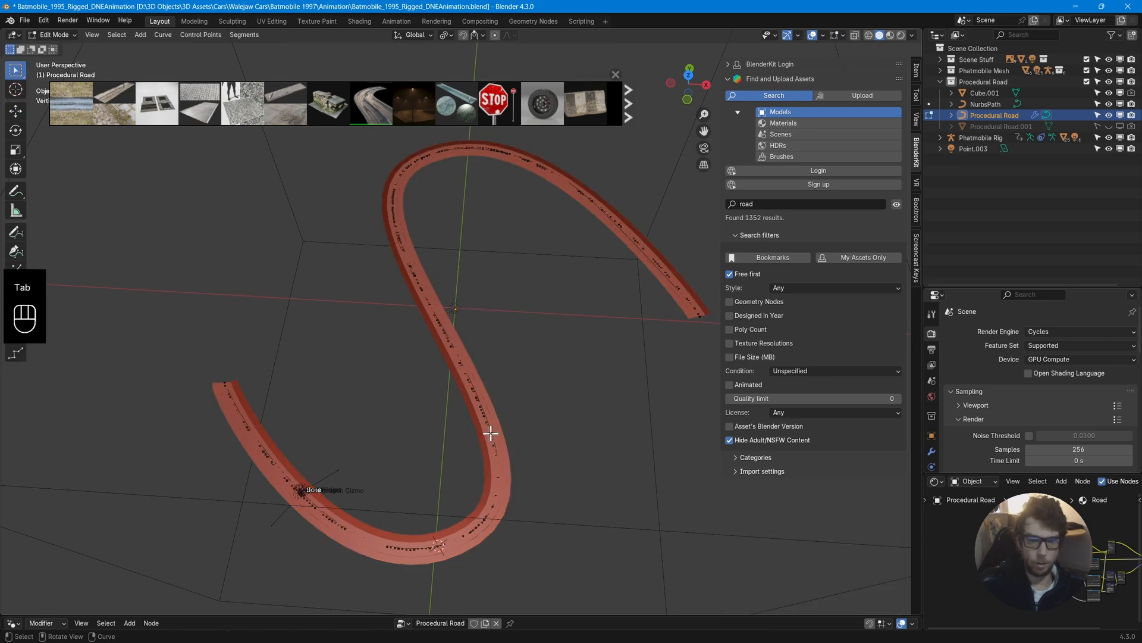
pyautogui.press('a')
pyautogui.scroll(-3, 526, 433)
pyautogui.moveTo(526, 433); pyautogui.dragTo(524, 247, button='middle')
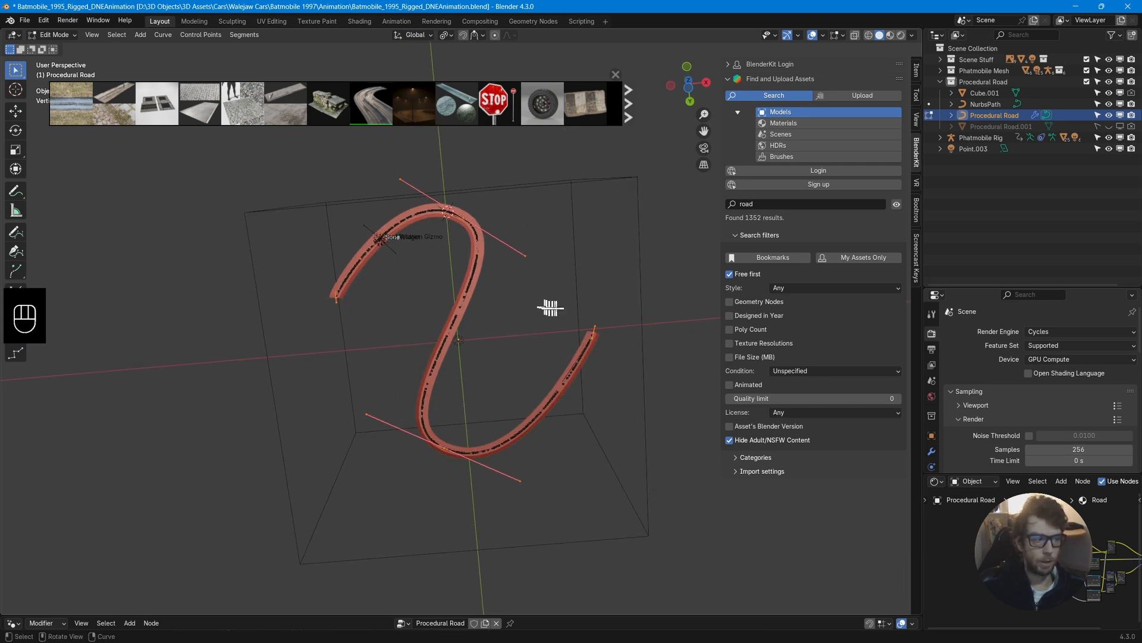
pyautogui.moveTo(552, 304); pyautogui.dragTo(586, 469, button='middle')
pyautogui.scroll(3, 583, 468)
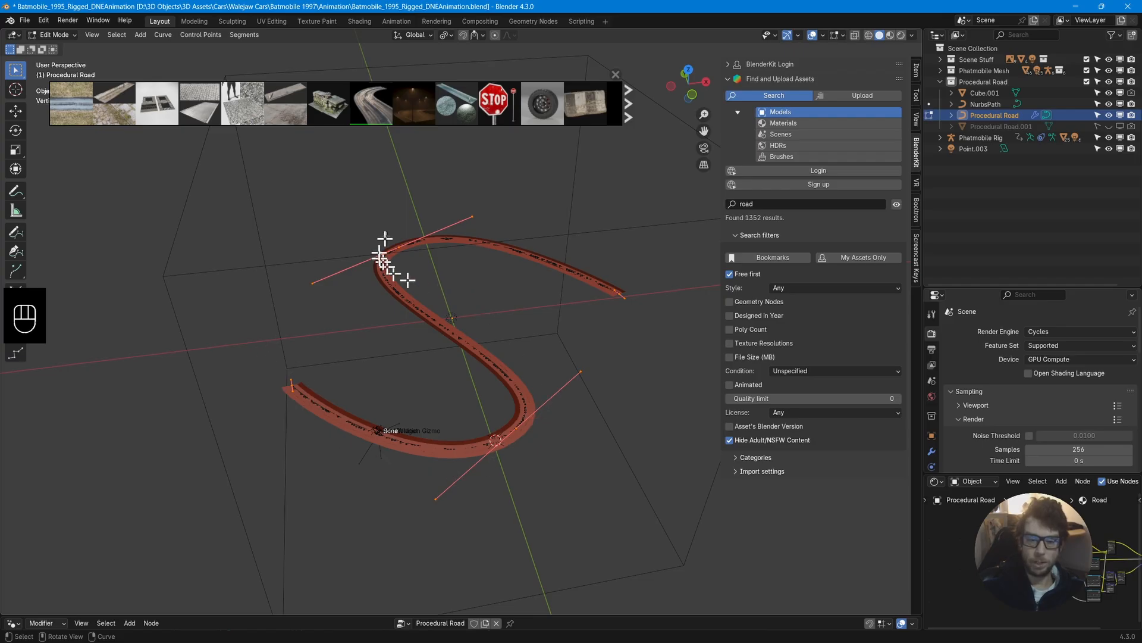
pyautogui.moveTo(581, 344); pyautogui.dragTo(477, 426, button='middle')
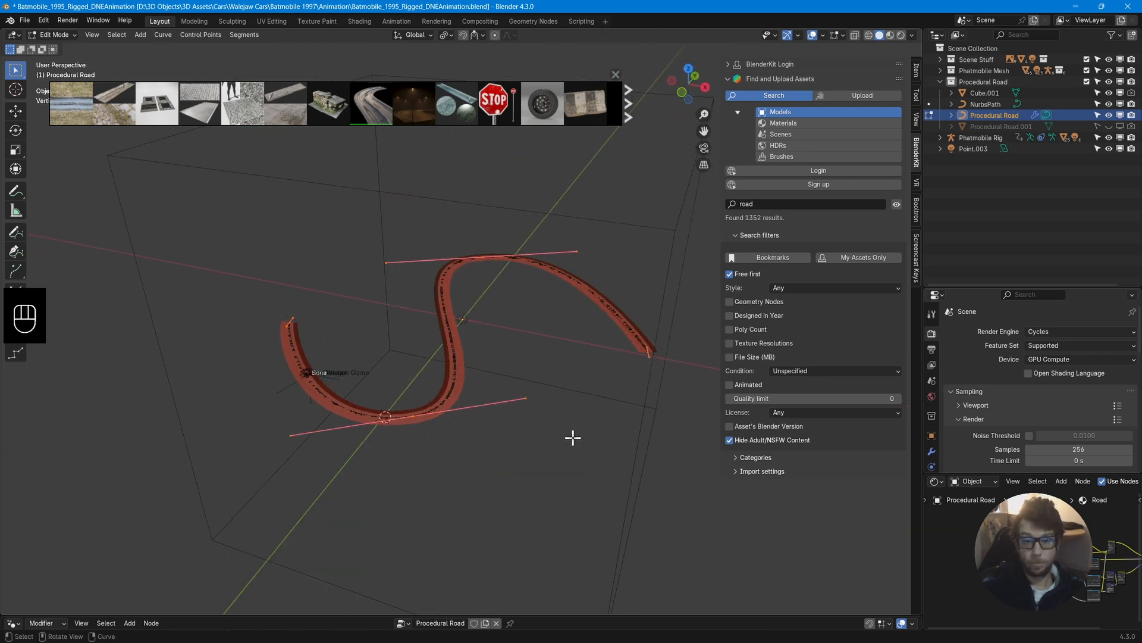
pyautogui.moveTo(572, 436); pyautogui.dragTo(620, 447, button='middle')
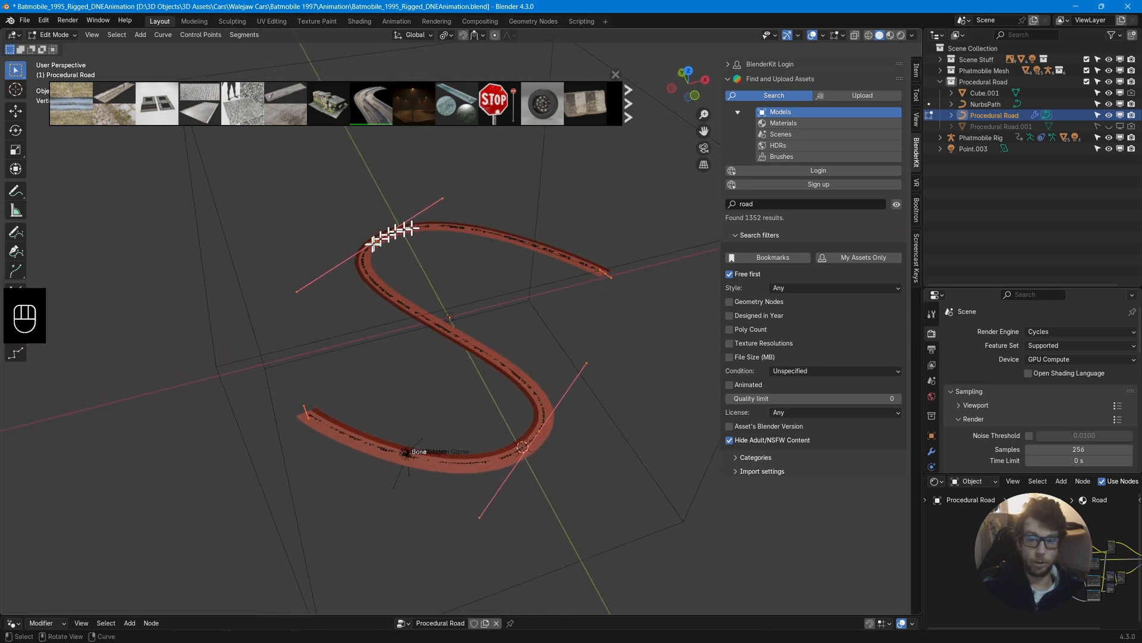
# Open the road curve's data properties, try a Resolution Preview U of 26 and look through the shape settings.
pyautogui.scroll(-3, 932, 461)
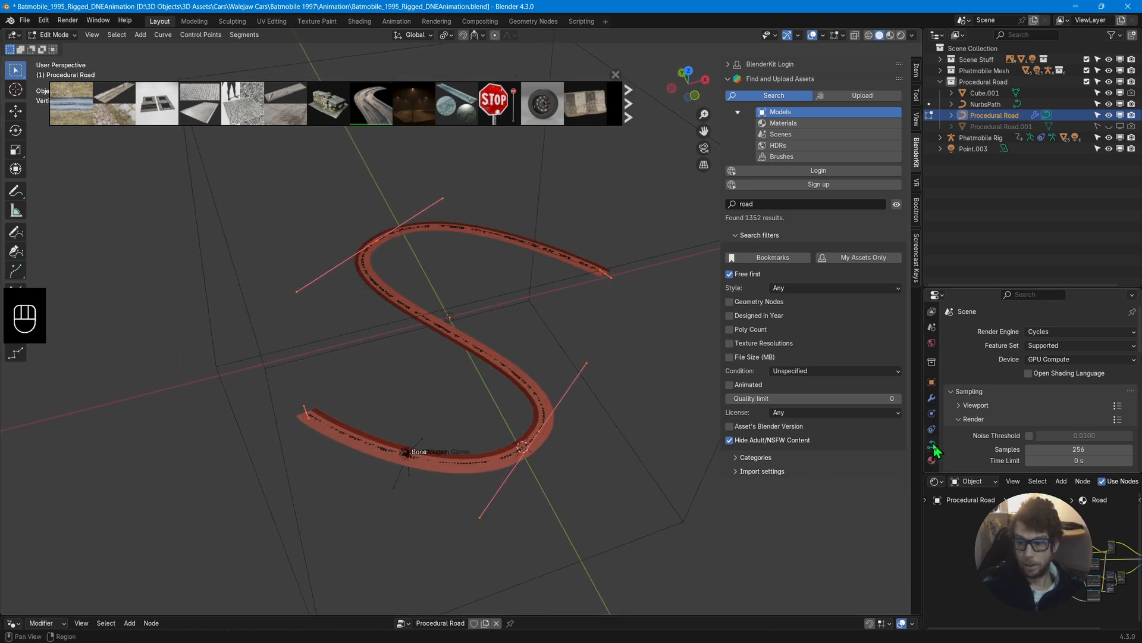
pyautogui.click(934, 446)
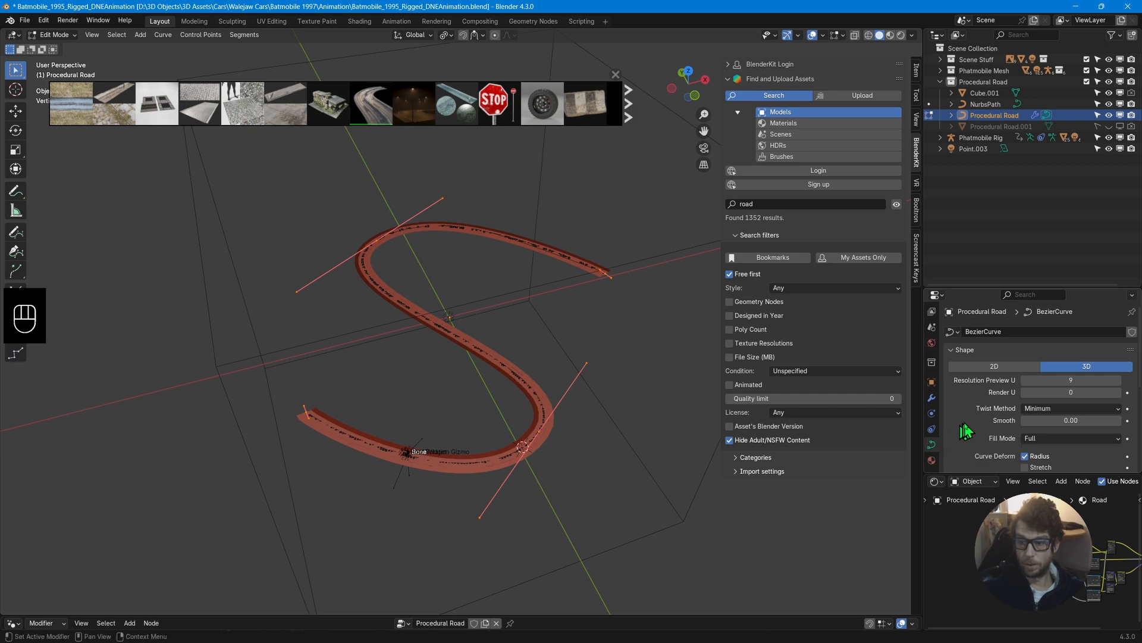
pyautogui.scroll(-2, 974, 428)
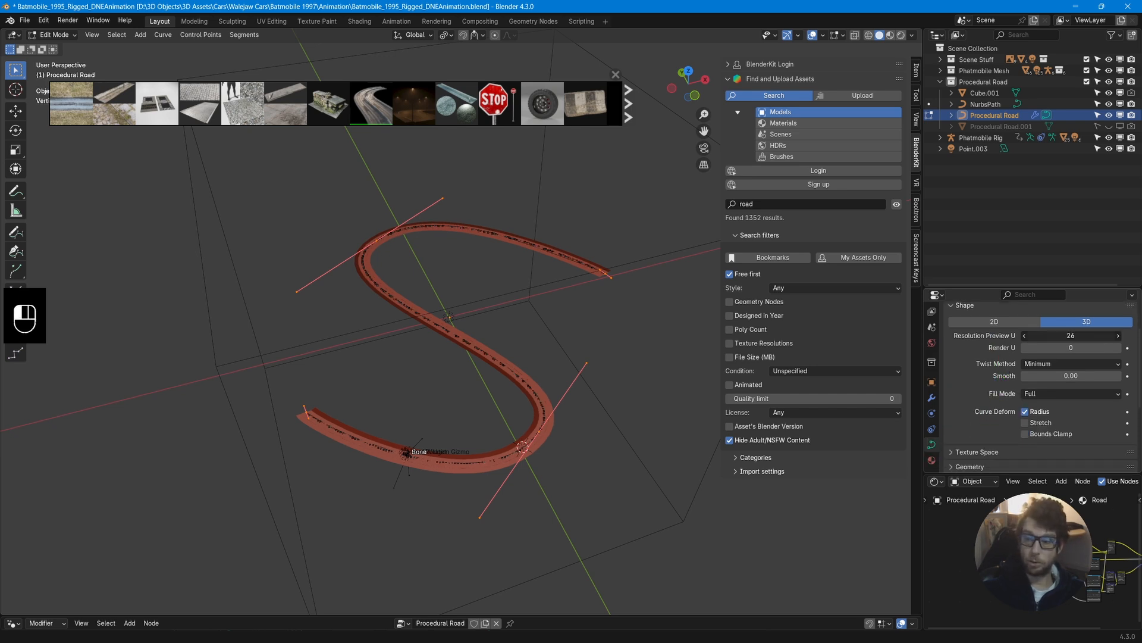
pyautogui.moveTo(1071, 335)
pyautogui.mouseDown()
pyautogui.moveTo(1025, 336)
pyautogui.moveTo(1072, 338)
pyautogui.mouseUp()
pyautogui.scroll(-5, 970, 381)
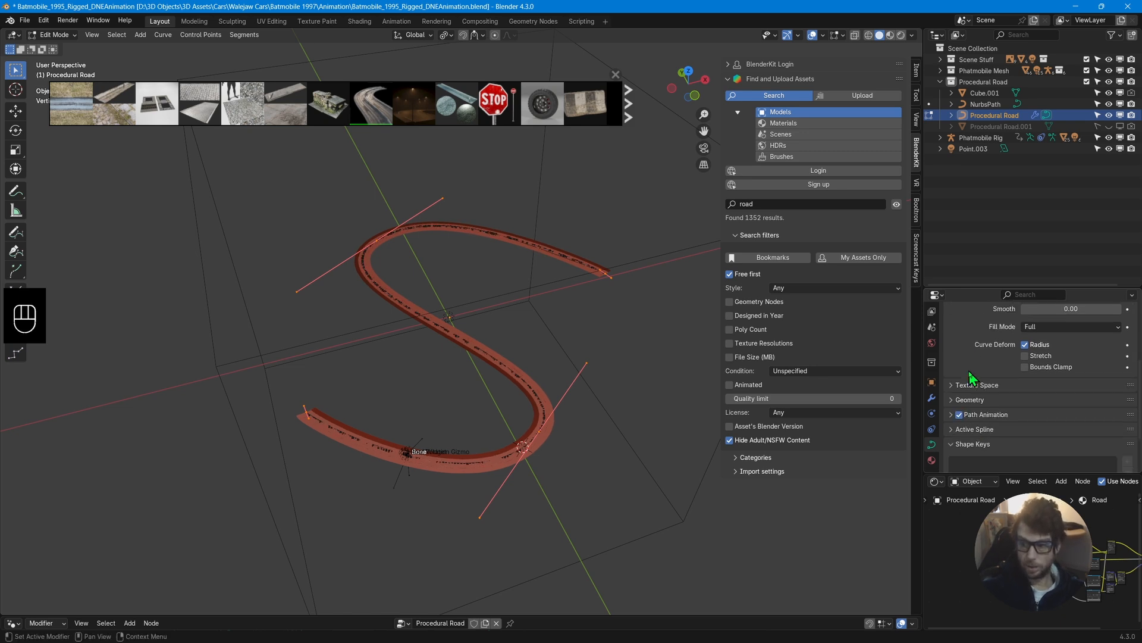
pyautogui.scroll(6, 972, 378)
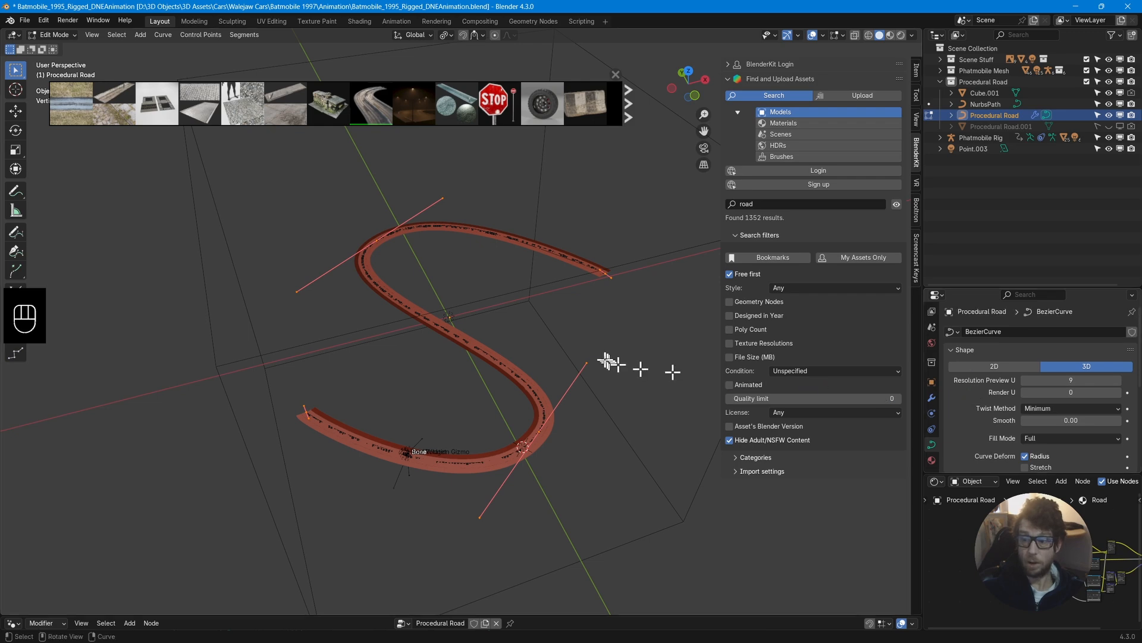
# Hide the viewport sidebar and examine the edited road curve from above and from oblique angles.
pyautogui.moveTo(613, 364); pyautogui.dragTo(569, 332, button='middle')
pyautogui.press('n')
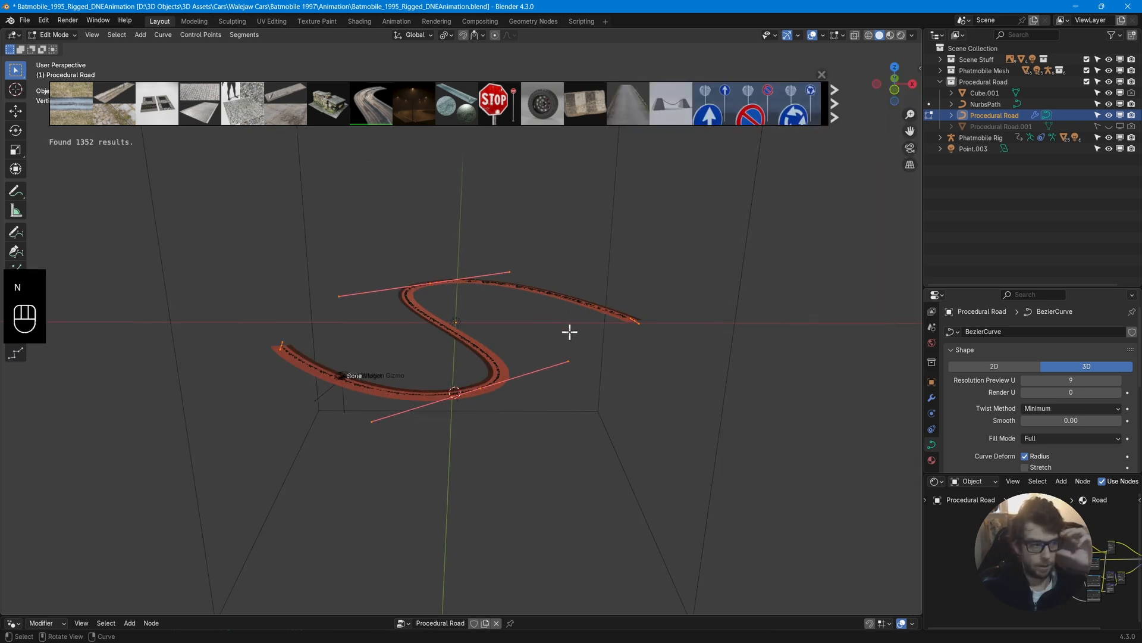
pyautogui.moveTo(553, 329); pyautogui.dragTo(567, 381, button='middle')
pyautogui.scroll(1, 571, 368)
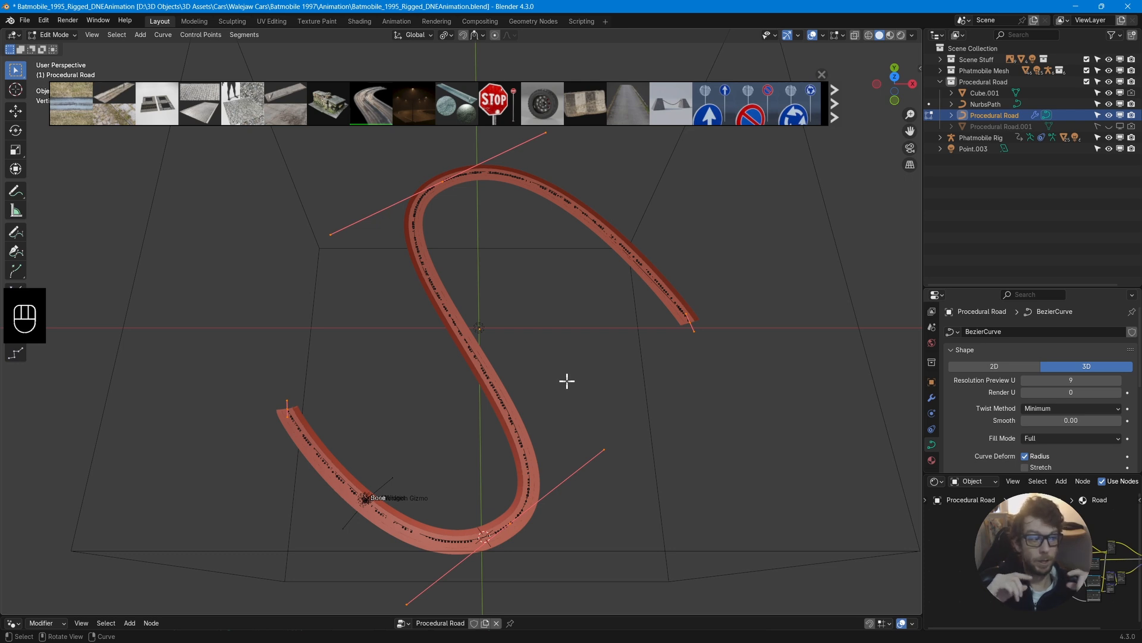
pyautogui.moveTo(569, 378); pyautogui.dragTo(716, 373, button='middle')
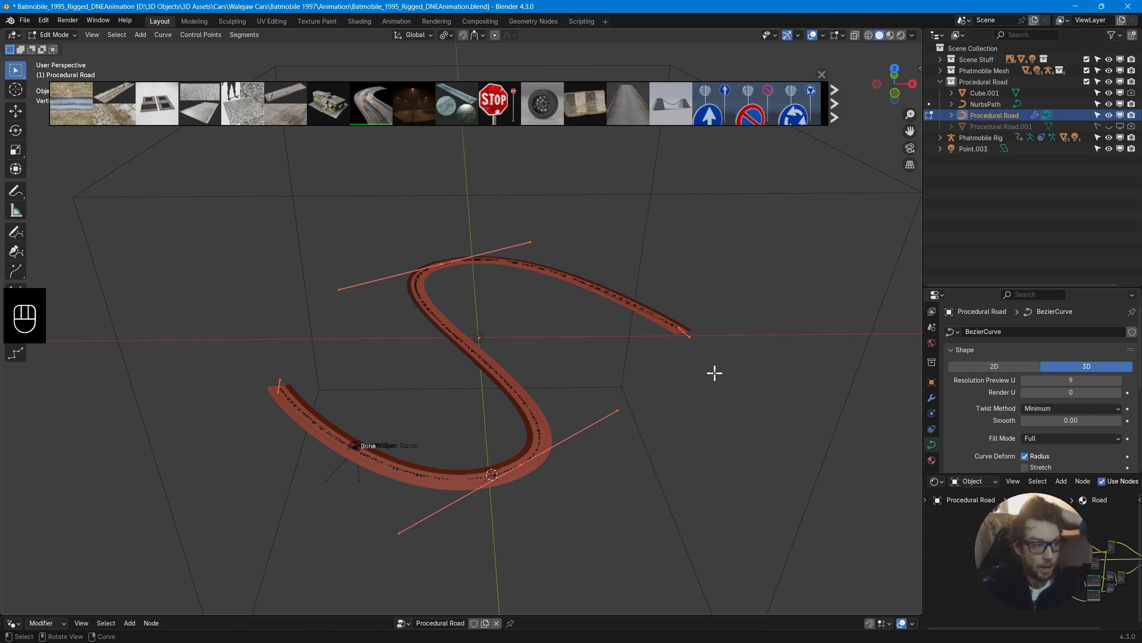
pyautogui.moveTo(714, 373); pyautogui.dragTo(690, 452, button='middle')
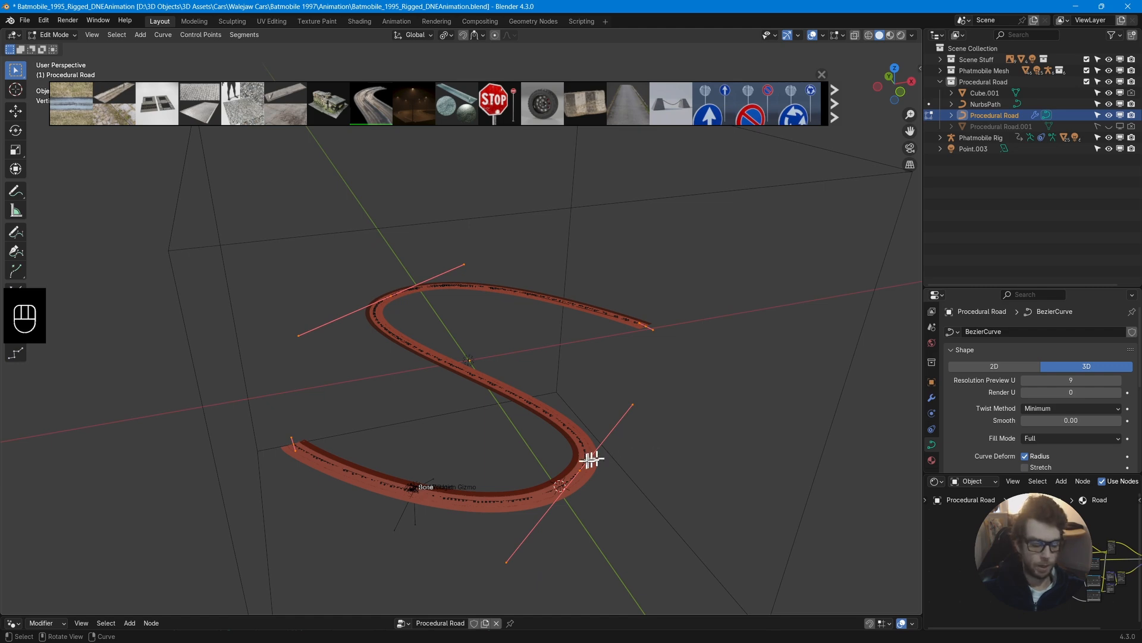
# Return the road curve to Object Mode, select the NurbsPath object and look at the object types that can be added.
pyautogui.press('Tab')
pyautogui.moveTo(633, 439); pyautogui.dragTo(695, 460, button='middle')
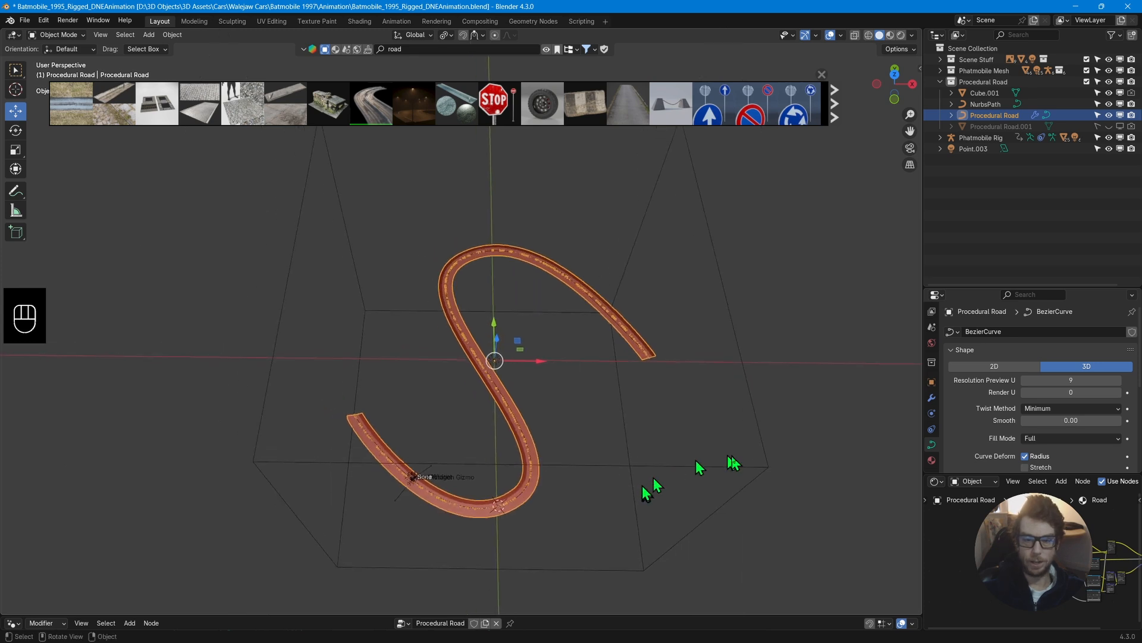
pyautogui.click(763, 466)
pyautogui.click(522, 424)
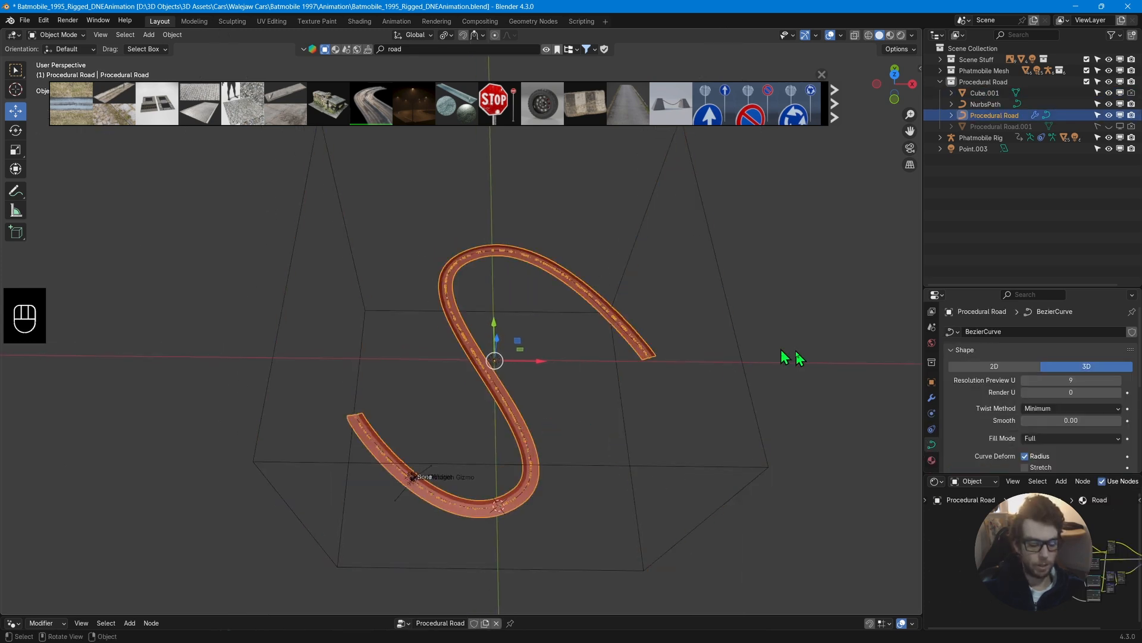
pyautogui.click(980, 105)
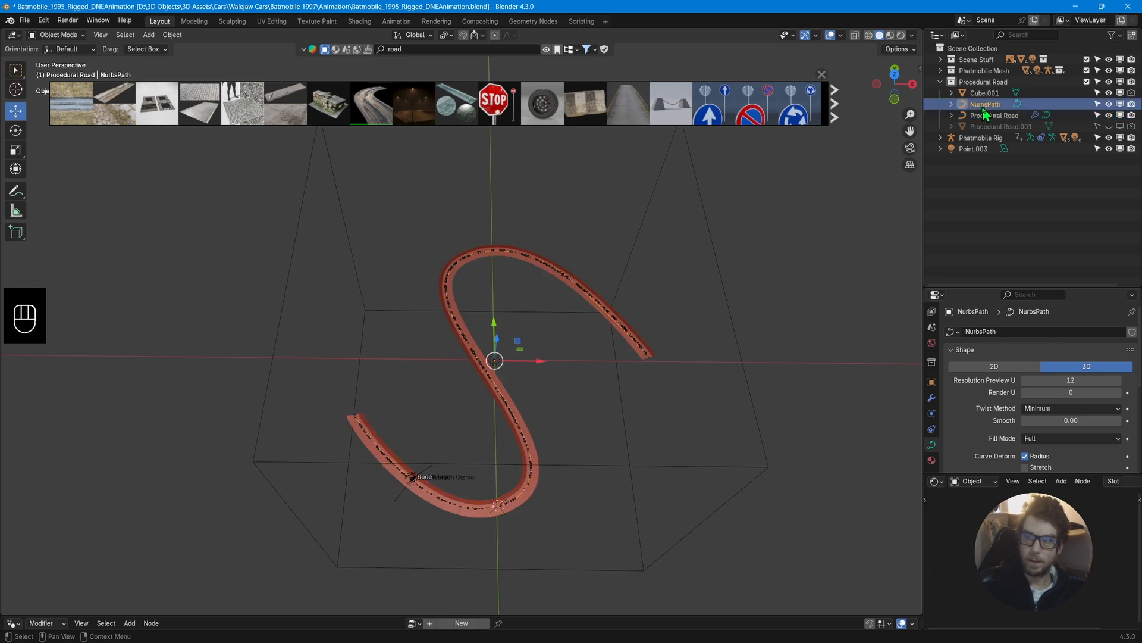
pyautogui.hotkey('shift', 'a')
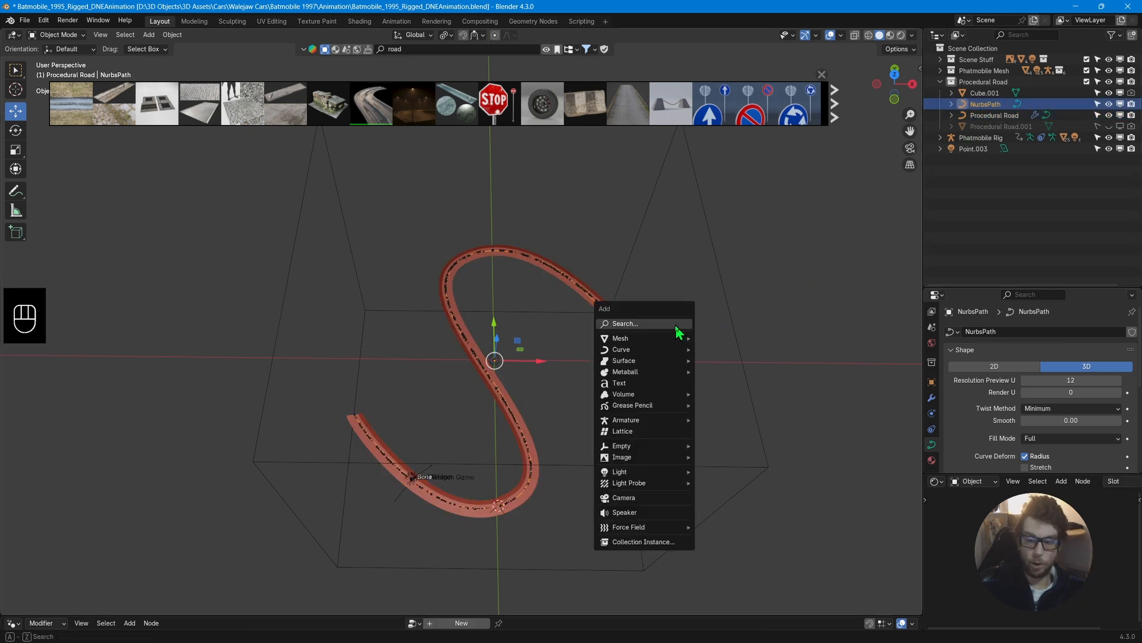
pyautogui.moveTo(677, 356)
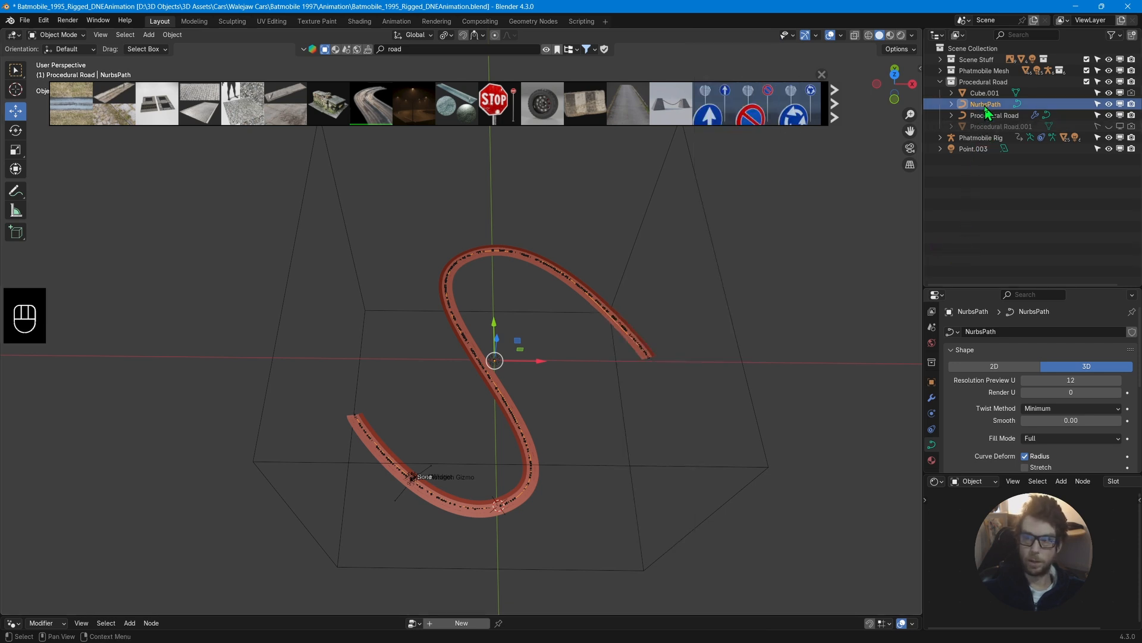
# Isolate the NurbsPath in local view, comparing it with the full scene.
pyautogui.press('/')
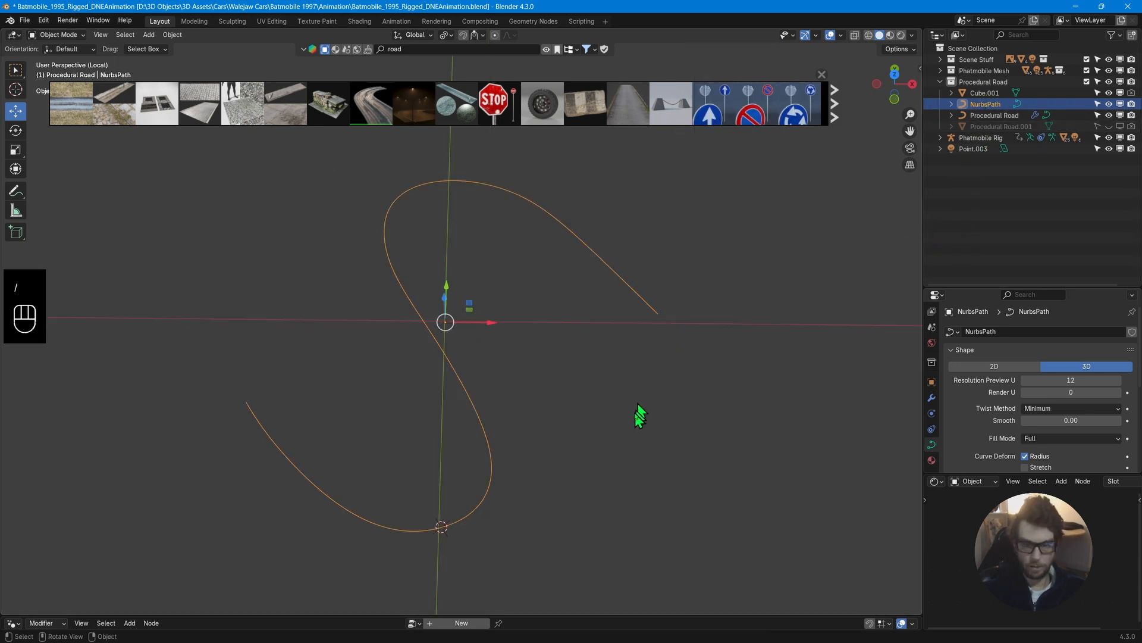
pyautogui.press('/')
pyautogui.press('/')
pyautogui.press('/')
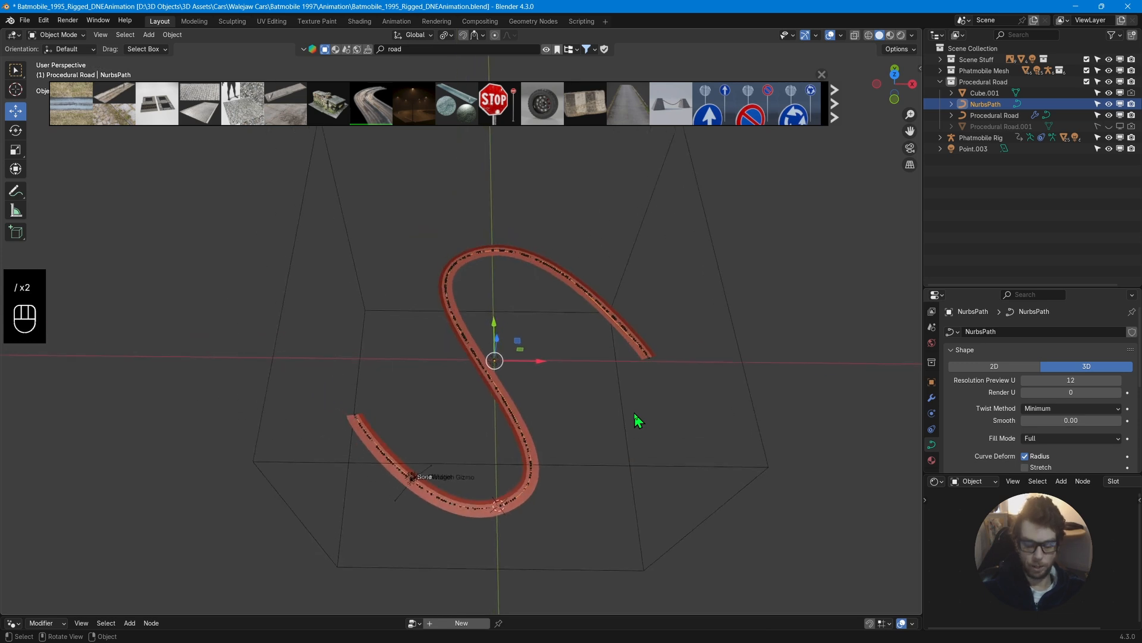
pyautogui.press('/')
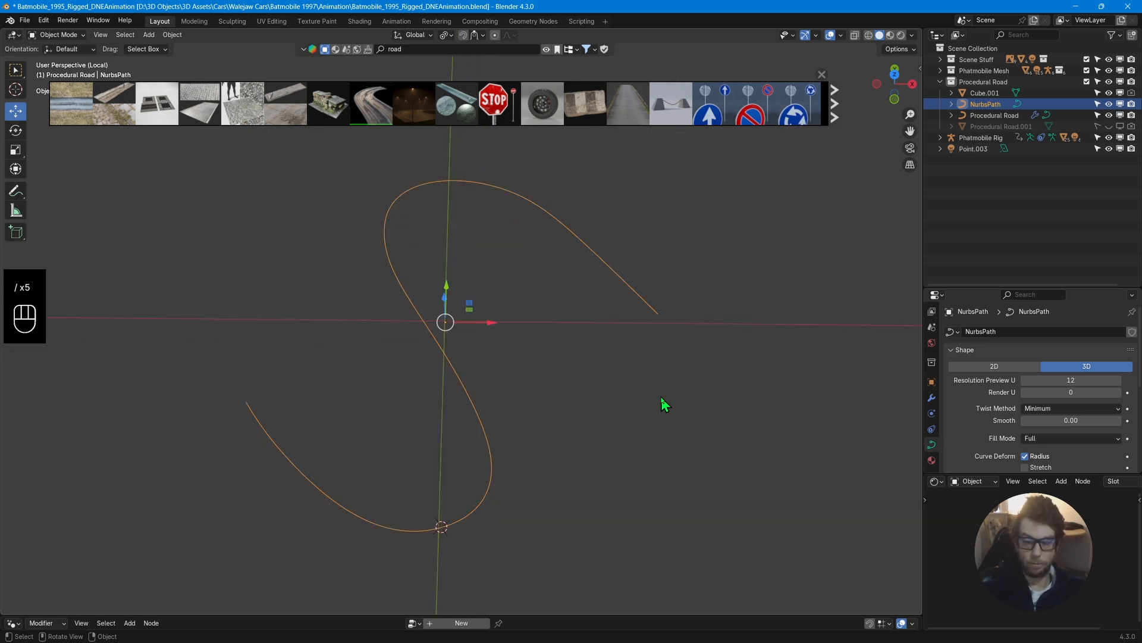
# Enter Edit Mode on the NurbsPath and select the control point at its open end.
pyautogui.press('Tab')
pyautogui.moveTo(656, 391); pyautogui.dragTo(480, 500, button='middle')
pyautogui.scroll(3, 577, 425)
pyautogui.moveTo(572, 373); pyautogui.dragTo(639, 439)
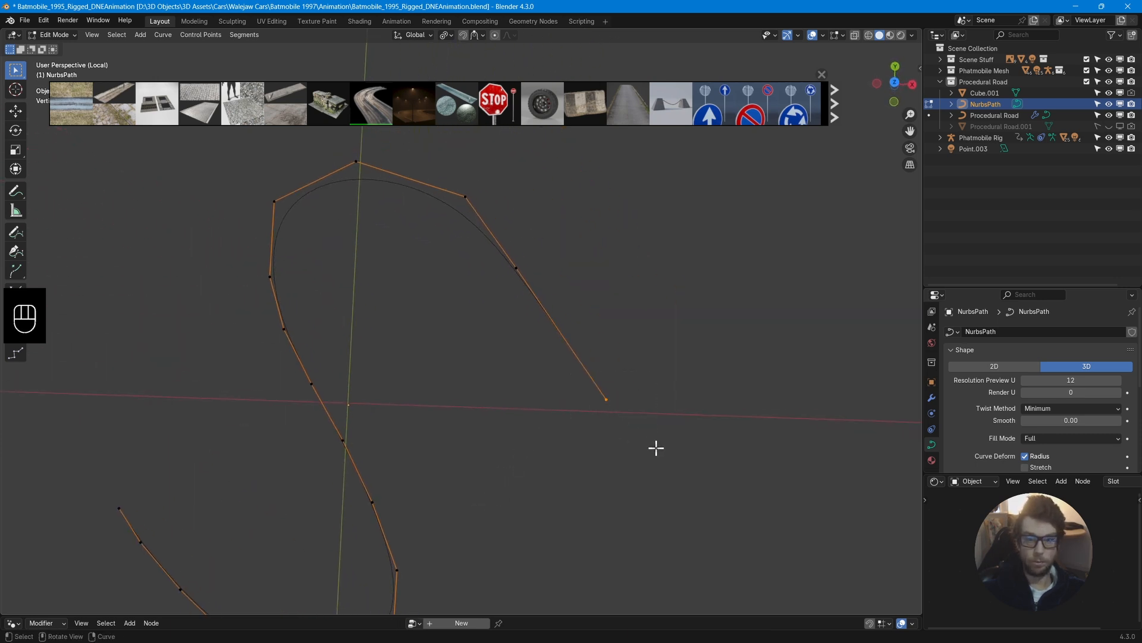
pyautogui.press('g')
pyautogui.rightClick(647, 432)
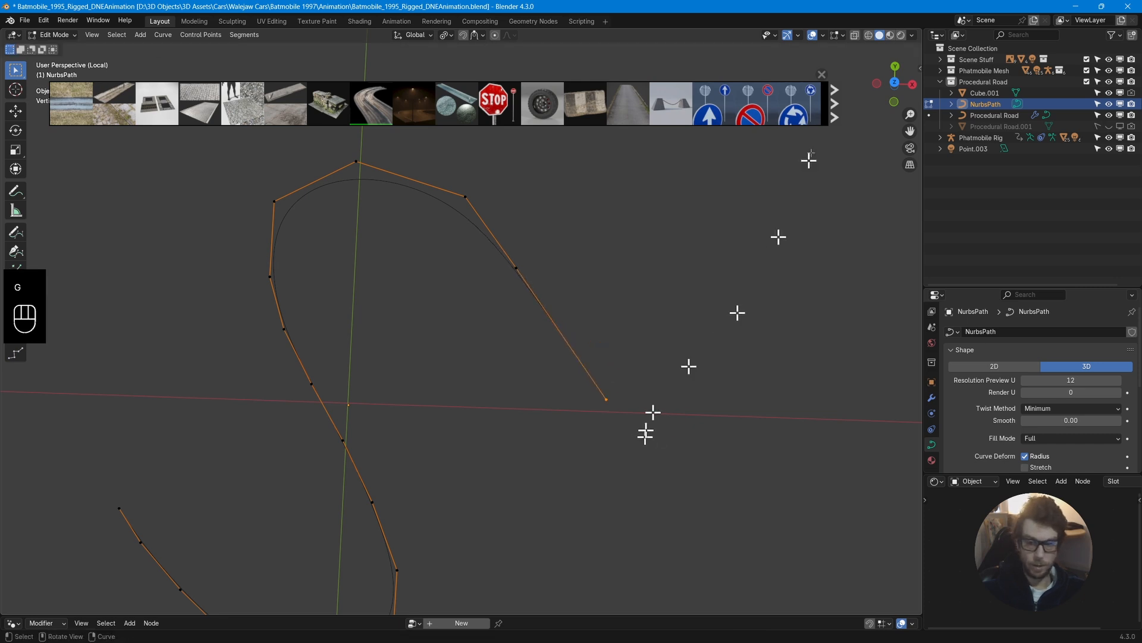
# Show the path in Bottom Orthographic view and close the asset thumbnail bar, keeping the end point in place.
pyautogui.click(898, 88)
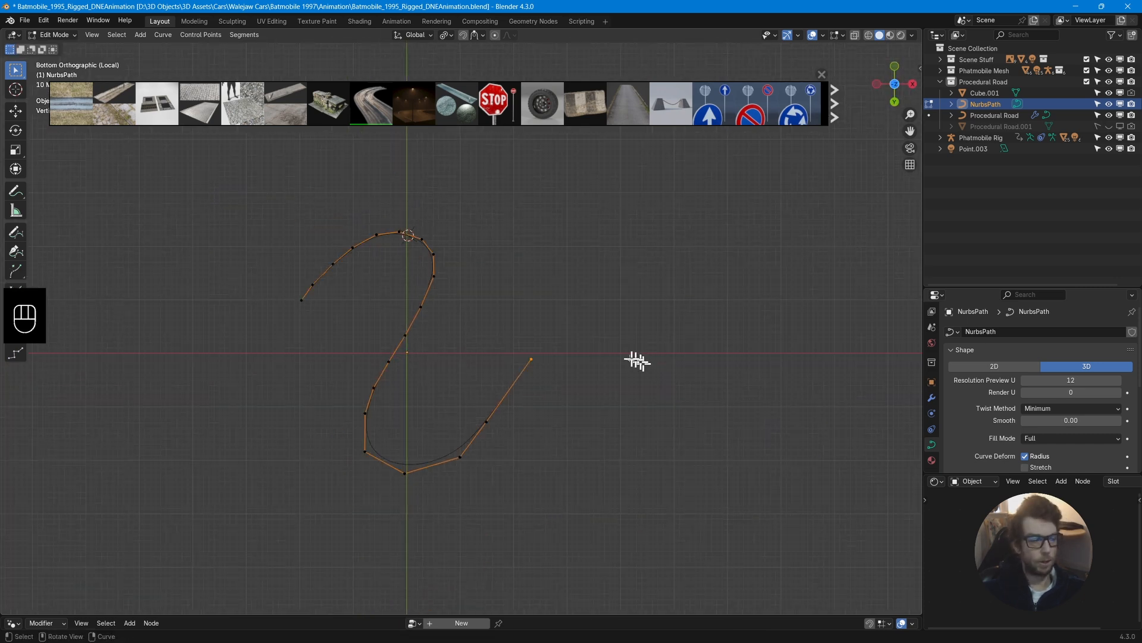
pyautogui.keyDown('shift'); pyautogui.moveTo(544, 348); pyautogui.dragTo(613, 348, button='middle'); pyautogui.keyUp('shift')
pyautogui.scroll(3, 613, 348)
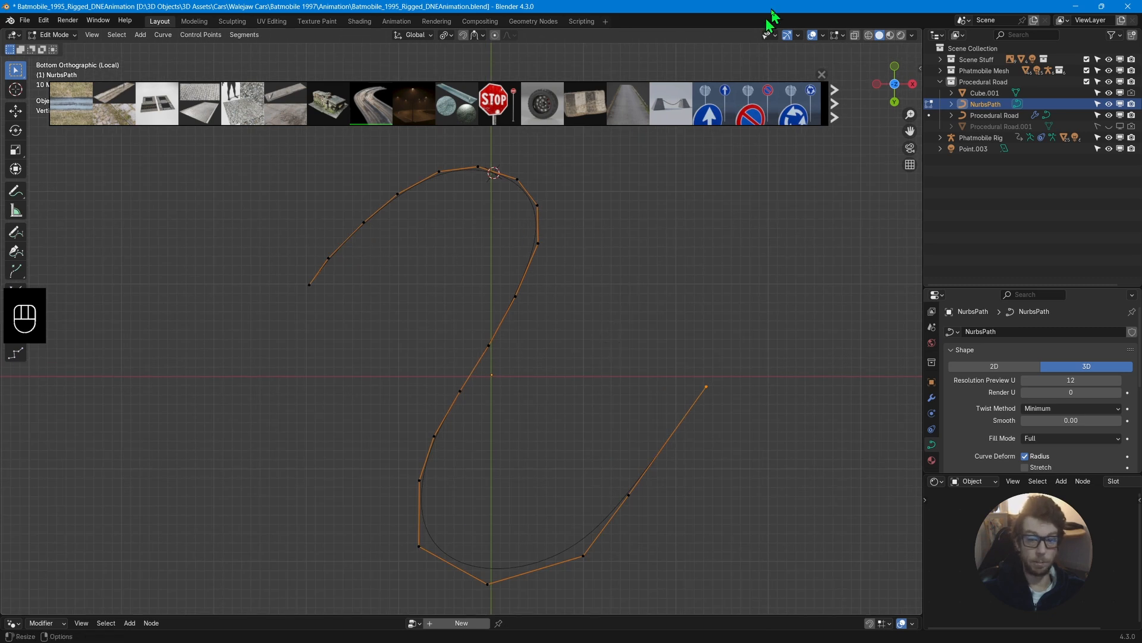
pyautogui.click(821, 75)
pyautogui.keyDown('shift'); pyautogui.moveTo(741, 320); pyautogui.dragTo(677, 298, button='middle'); pyautogui.keyUp('shift')
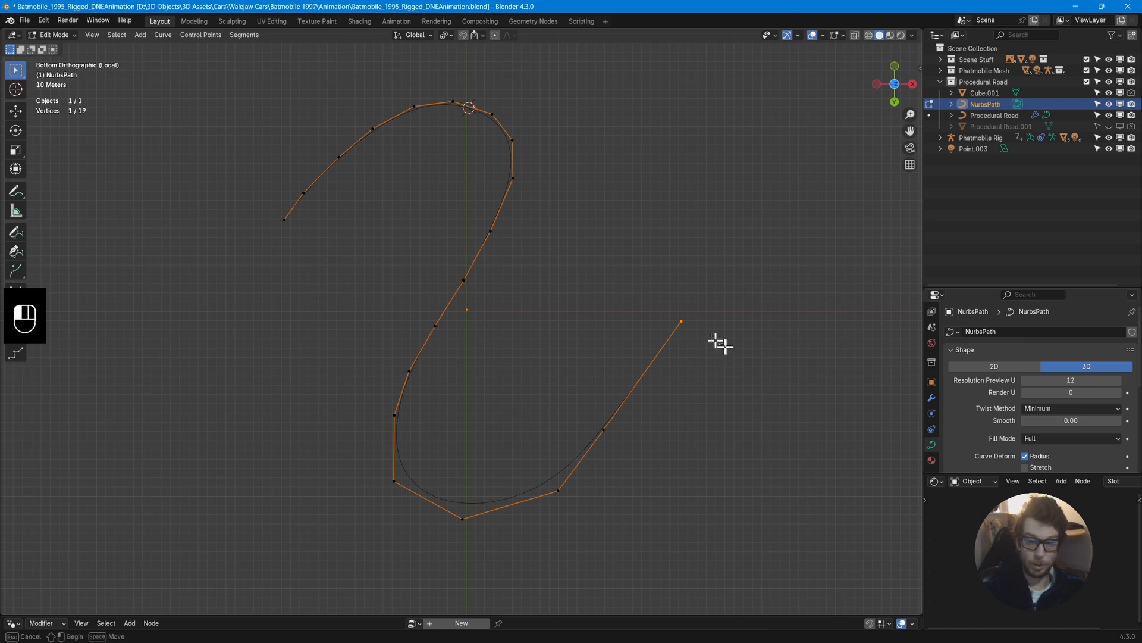
pyautogui.press('g')
pyautogui.rightClick(657, 287)
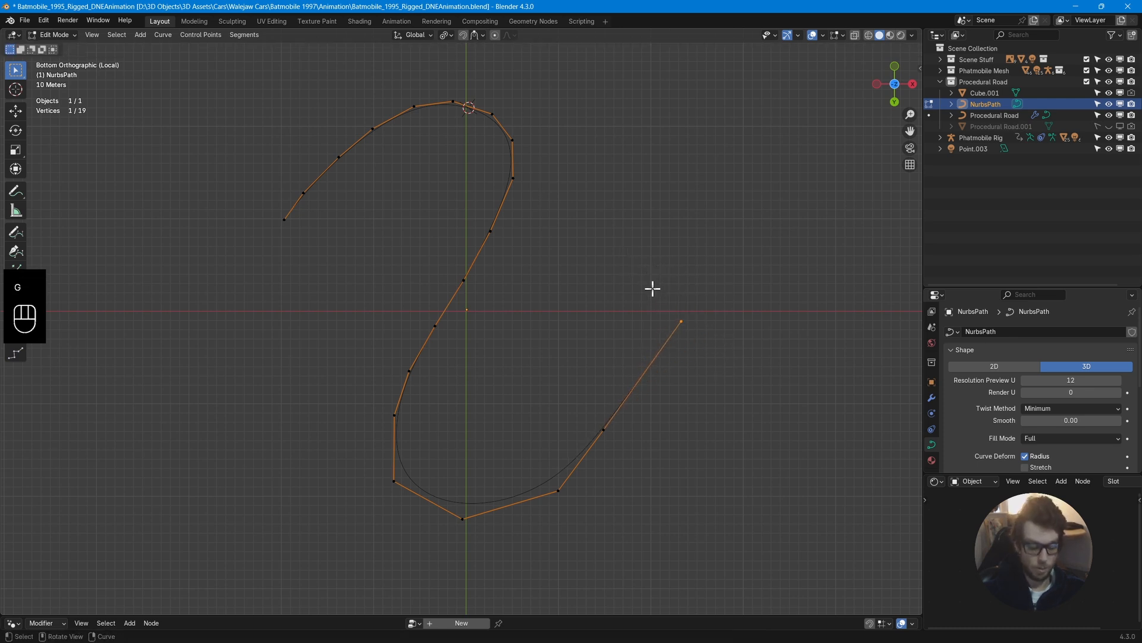
# Extrude three new control points in an arc from the path's selected end, and undo all three extrusions.
pyautogui.press('e')
pyautogui.click(677, 220)
pyautogui.press('e')
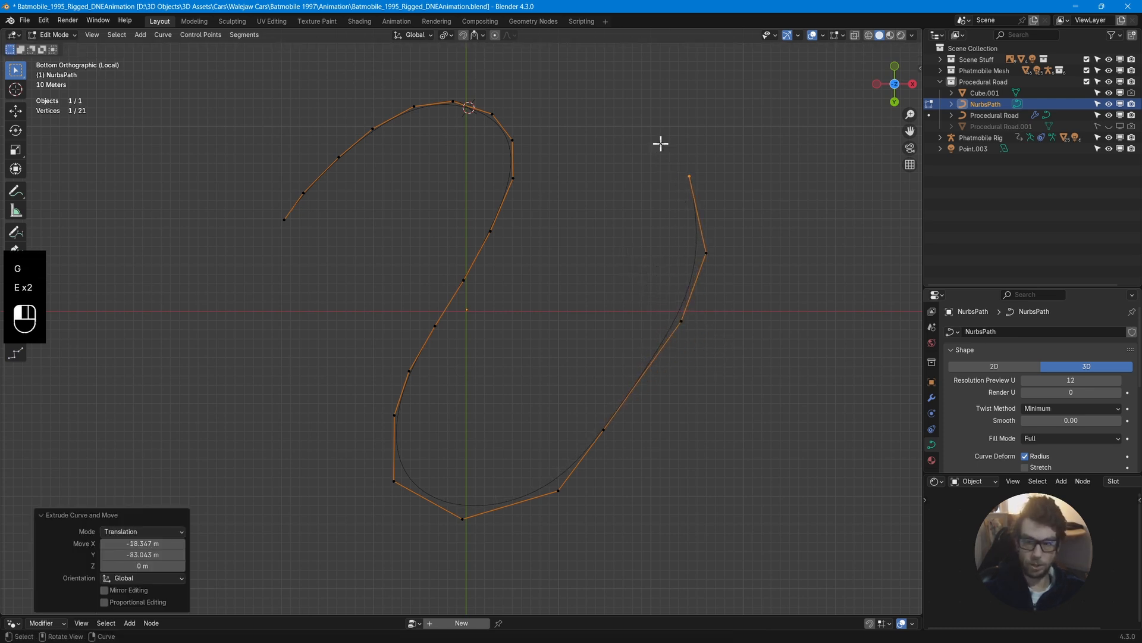
pyautogui.click(659, 142)
pyautogui.press('e')
pyautogui.click(595, 98)
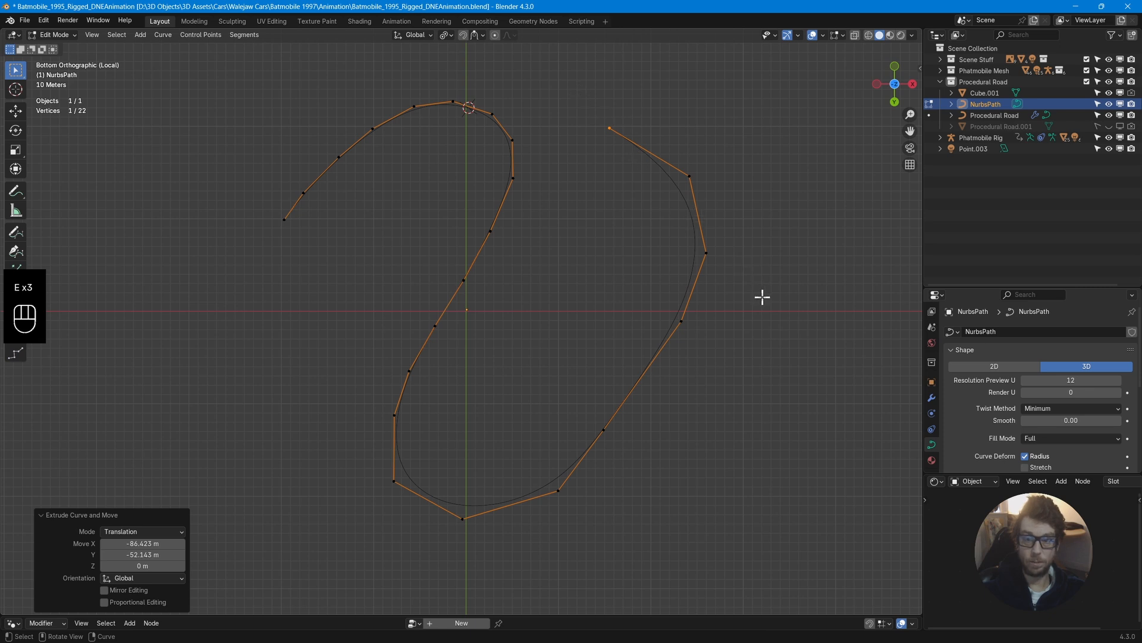
pyautogui.hotkey('ctrl', 'z')
pyautogui.hotkey('ctrl', 'z')
pyautogui.hotkey('ctrl', 'z')
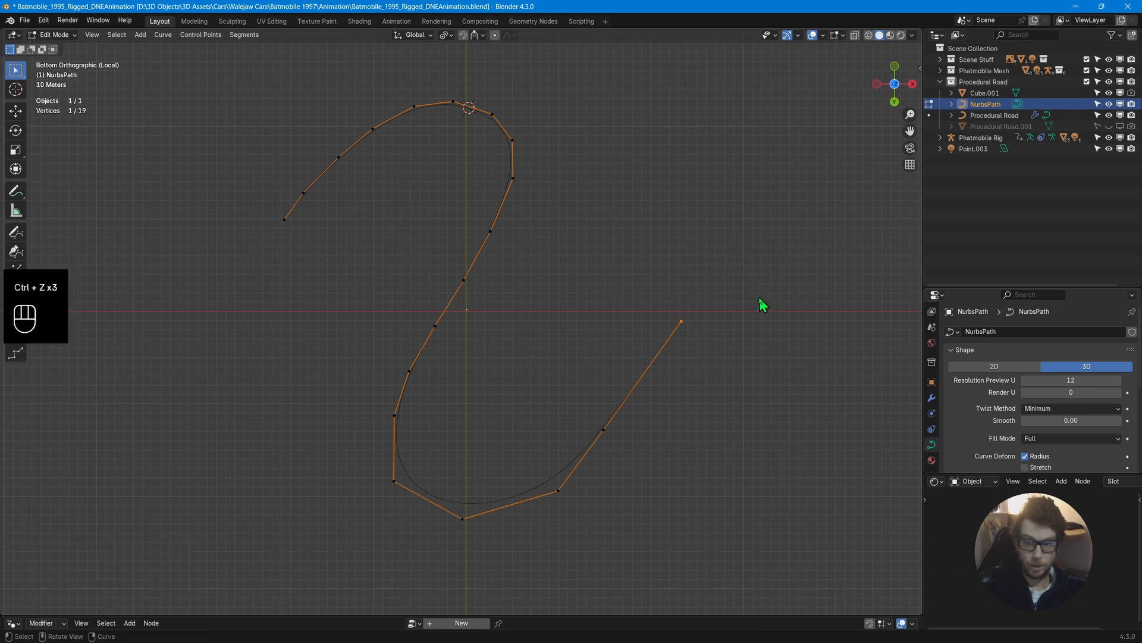
# Leave Edit Mode and local view, check the road and NurbsPath objects, and select Cube.001.
pyautogui.press('Tab')
pyautogui.press('/')
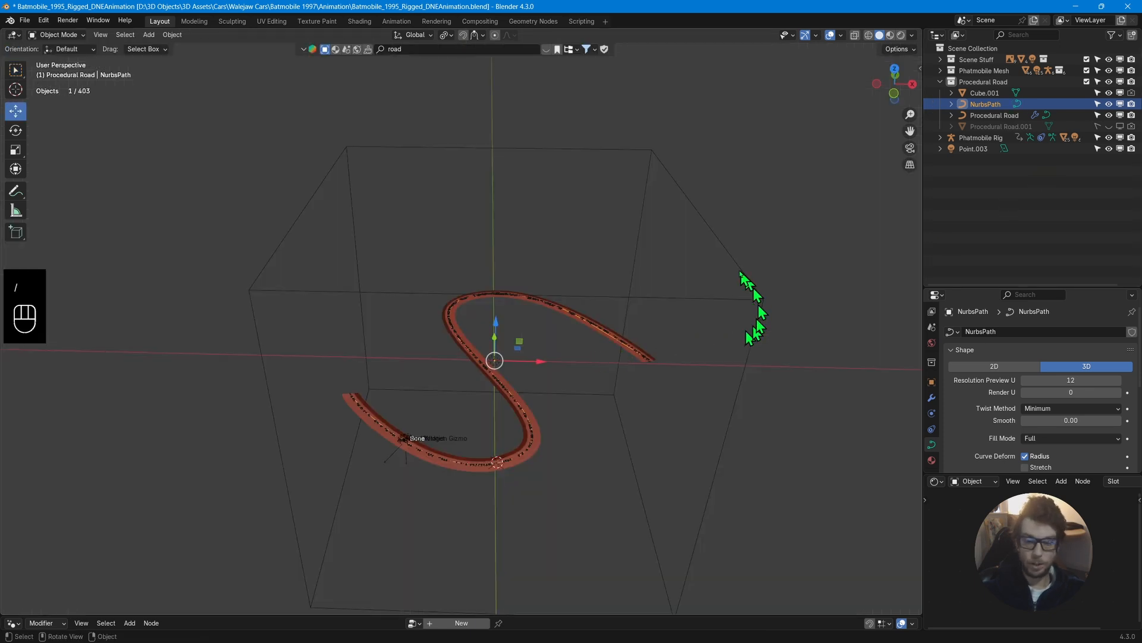
pyautogui.click(759, 363)
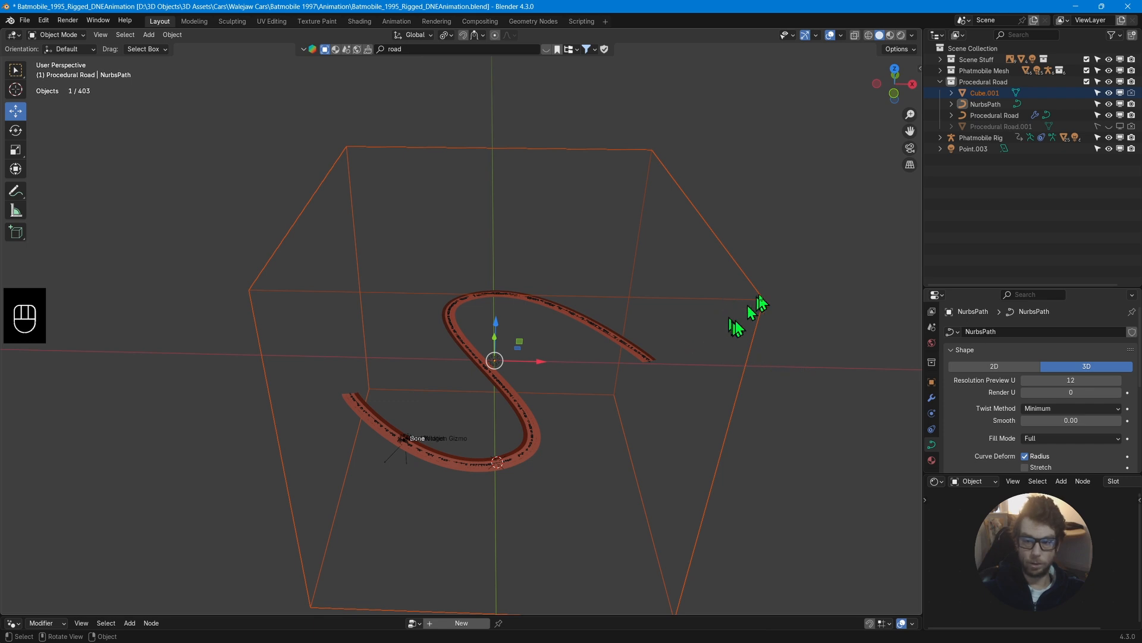
pyautogui.click(815, 327)
pyautogui.click(641, 364)
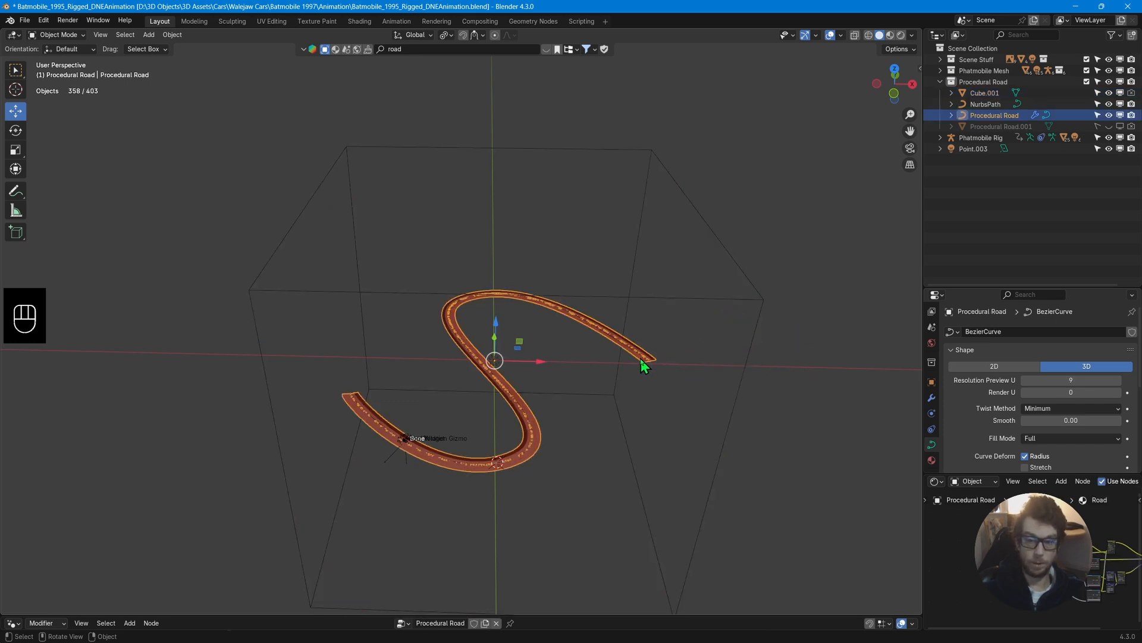
pyautogui.click(981, 107)
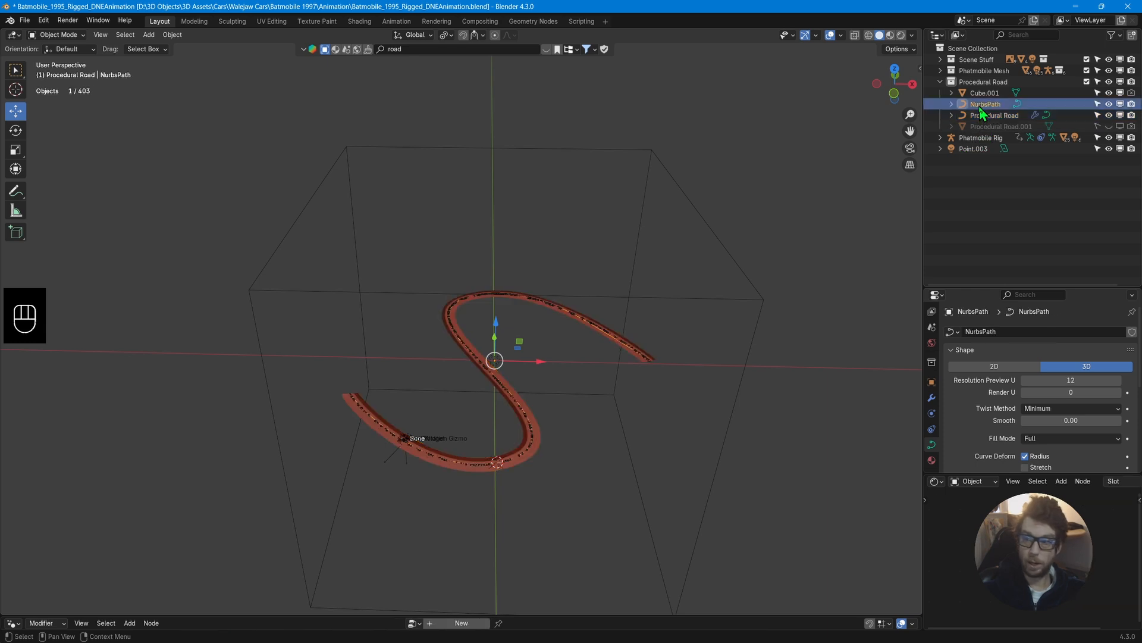
pyautogui.click(985, 93)
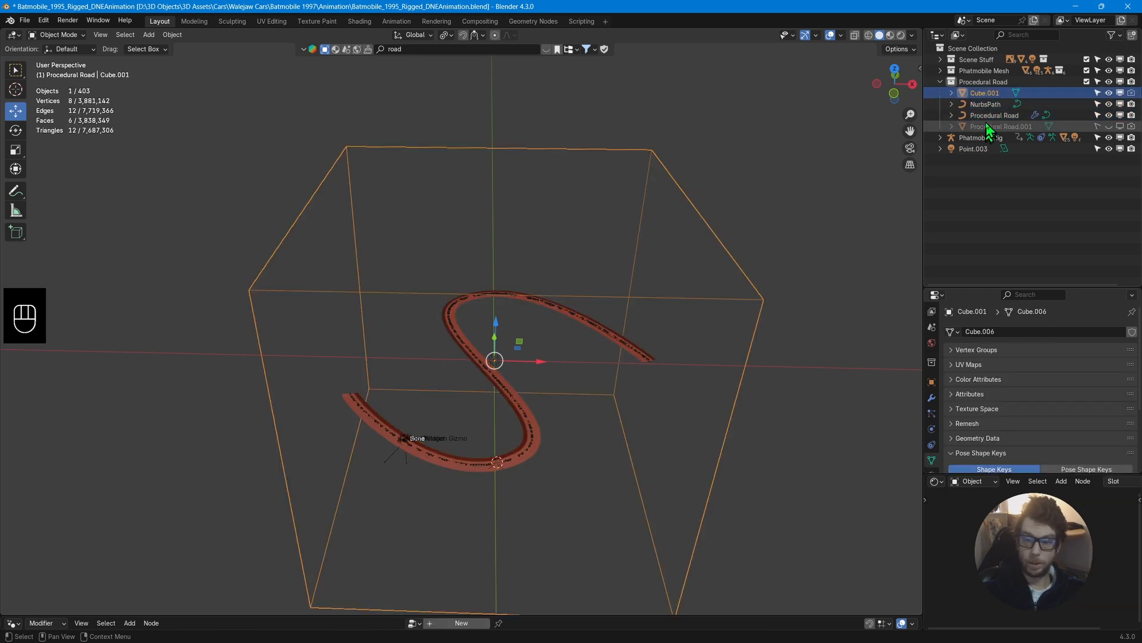
# Enlarge the editor below the viewport, switch it to the Timeline and reduce it to a compact height.
pyautogui.moveTo(622, 383); pyautogui.dragTo(613, 350, button='middle')
pyautogui.keyDown('ctrl'); pyautogui.moveTo(613, 350); pyautogui.dragTo(581, 332, button='middle'); pyautogui.keyUp('ctrl')
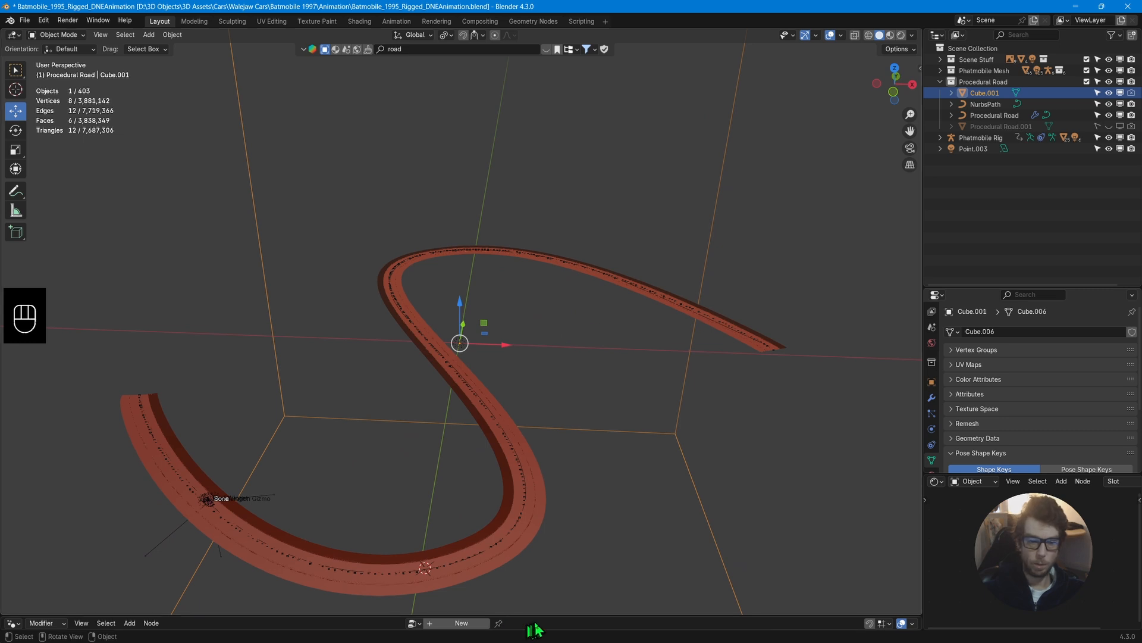
pyautogui.moveTo(536, 616); pyautogui.dragTo(550, 481)
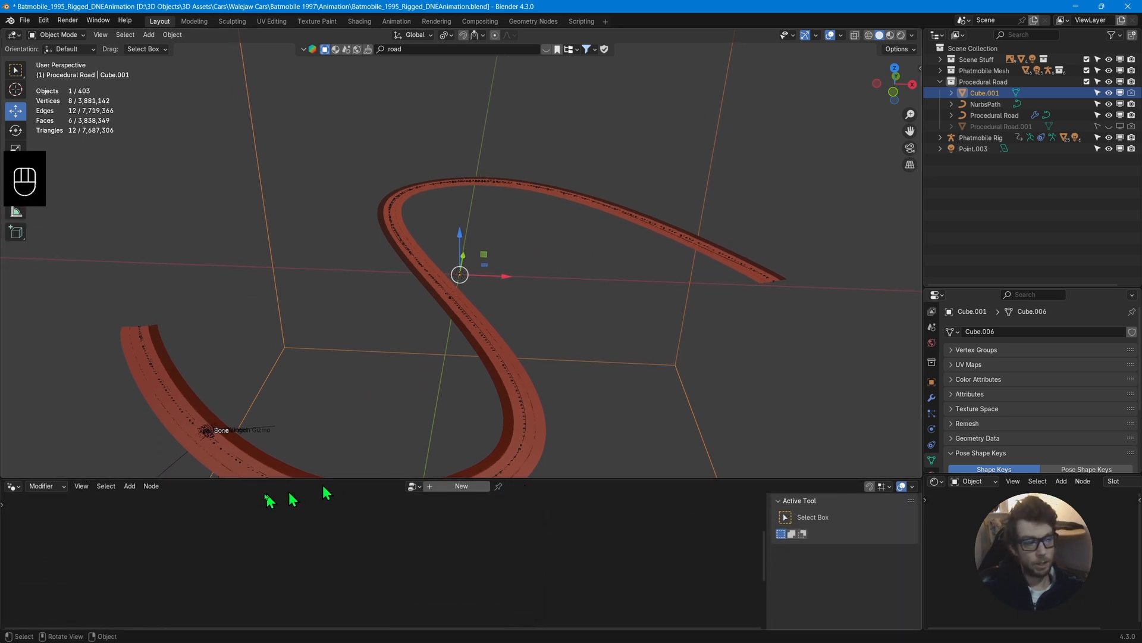
pyautogui.click(13, 486)
pyautogui.click(157, 527)
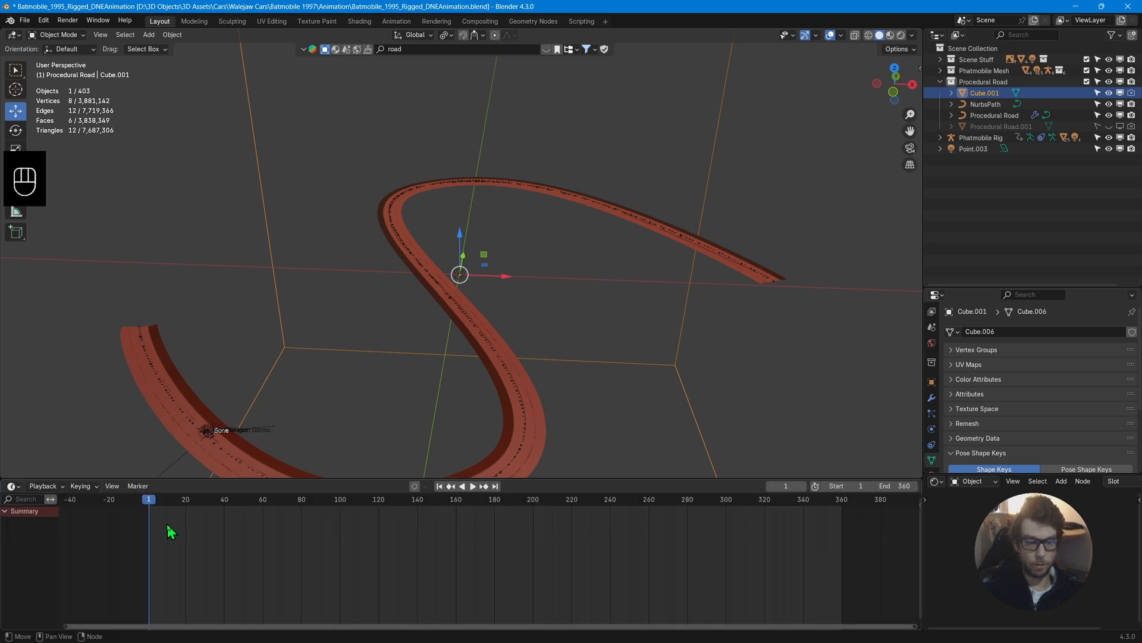
pyautogui.moveTo(531, 479); pyautogui.dragTo(542, 537)
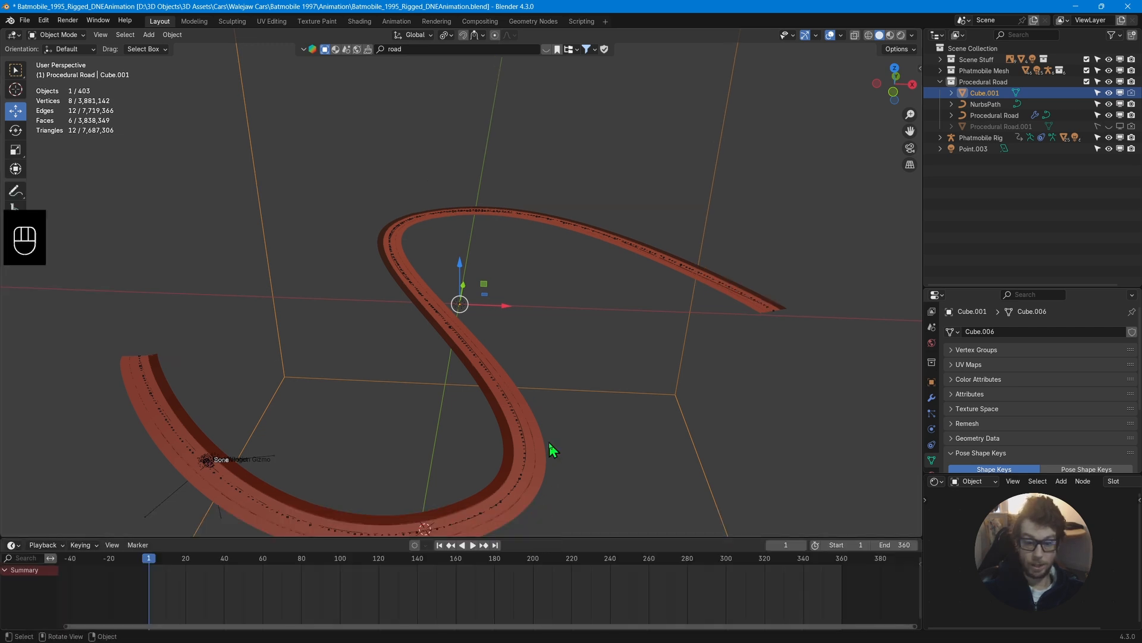
pyautogui.moveTo(549, 442); pyautogui.dragTo(564, 355, button='middle')
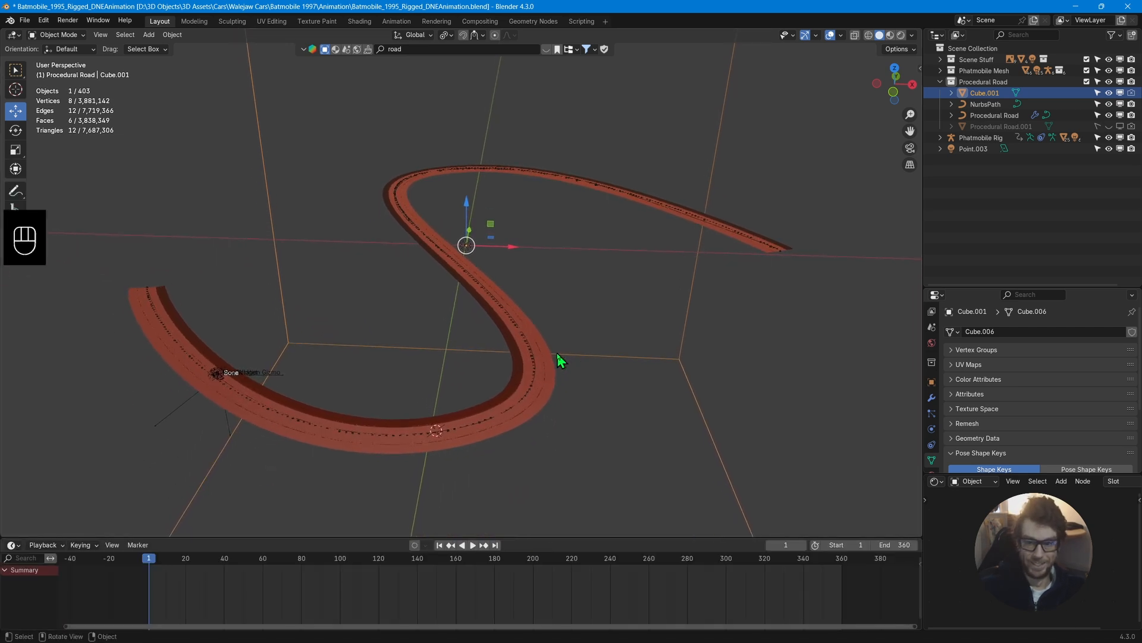
# Select the Phatmobile Rig, frame the car on the road and set the current frame to 0.
pyautogui.click(552, 390)
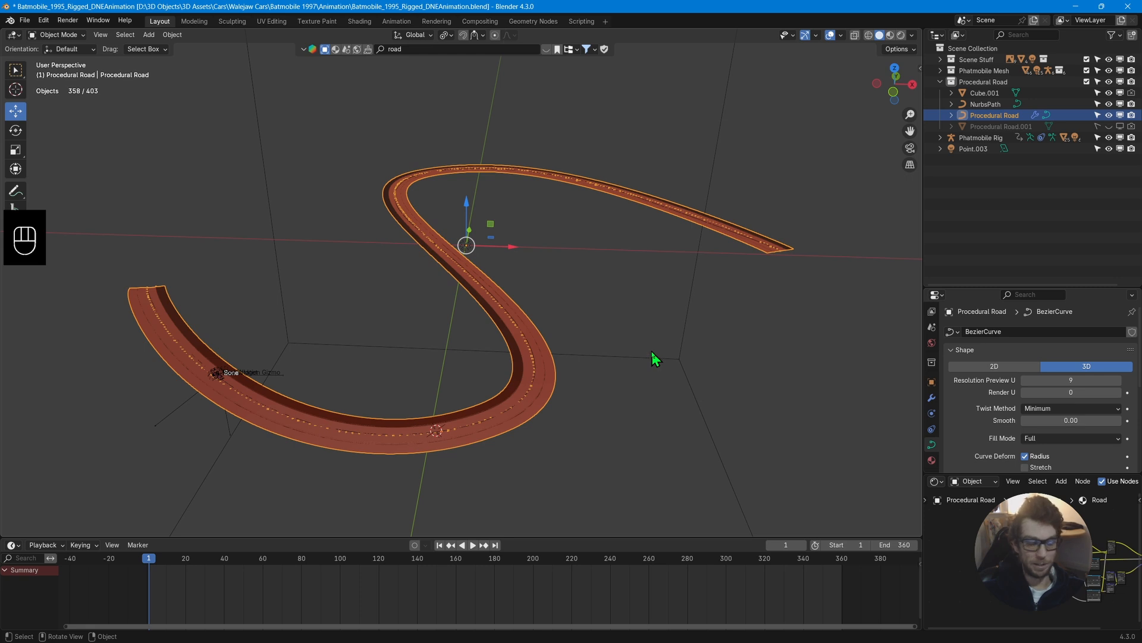
pyautogui.click(984, 141)
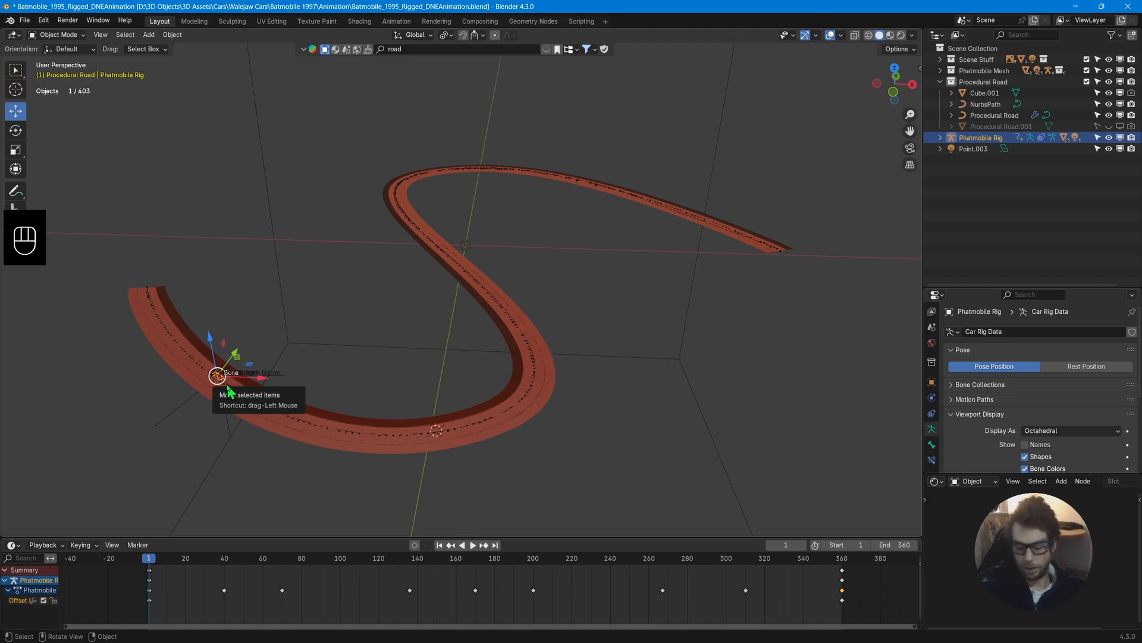
pyautogui.press('KP_Decimal')
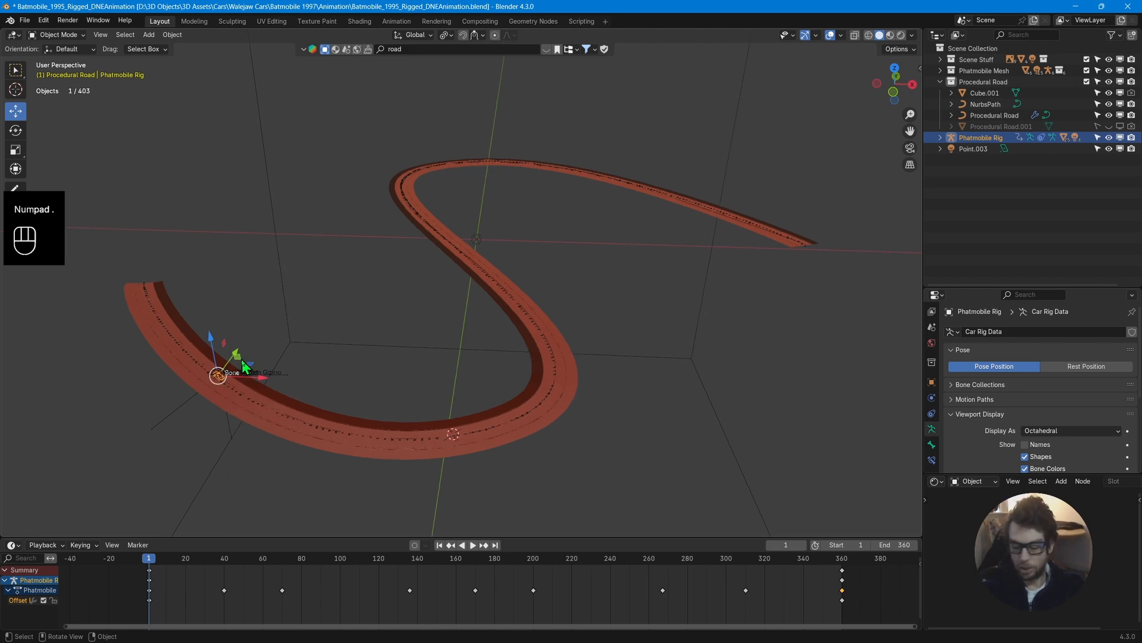
pyautogui.moveTo(242, 359); pyautogui.dragTo(345, 376, button='middle')
pyautogui.scroll(-4, 305, 351)
pyautogui.moveTo(152, 559)
pyautogui.mouseDown()
pyautogui.moveTo(161, 566)
pyautogui.moveTo(146, 567)
pyautogui.mouseUp()
pyautogui.scroll(-5, 437, 425)
pyautogui.moveTo(470, 393); pyautogui.dragTo(416, 395, button='middle')
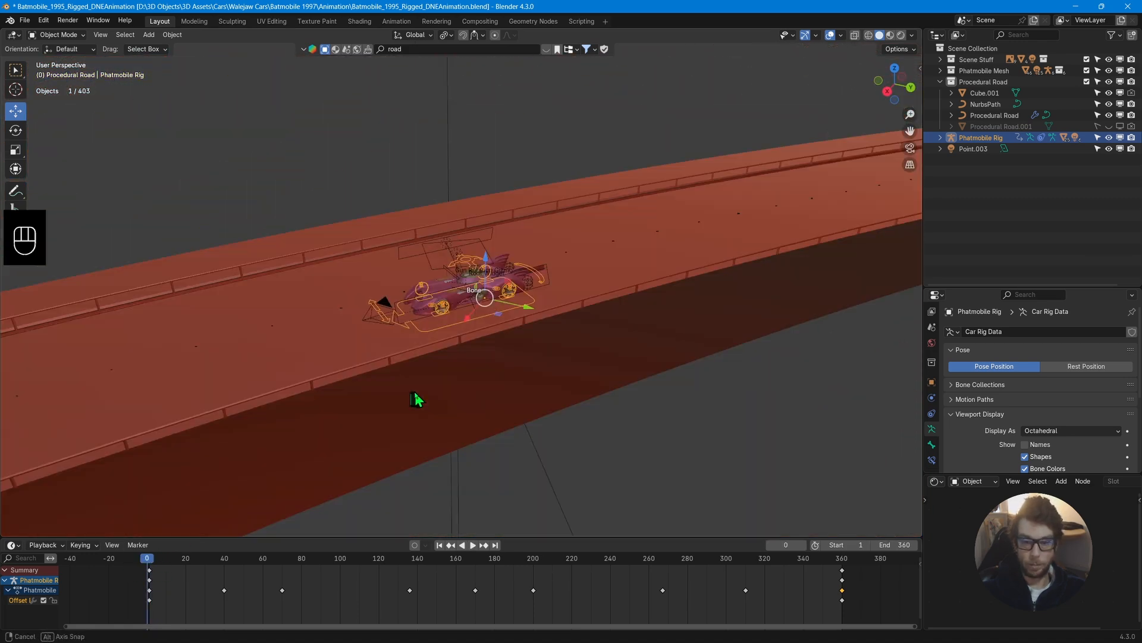
# Enlarge the properties editor, select the Procedural Road and show its object constraints.
pyautogui.click(932, 460)
pyautogui.moveTo(976, 288); pyautogui.dragTo(976, 214)
pyautogui.click(648, 364)
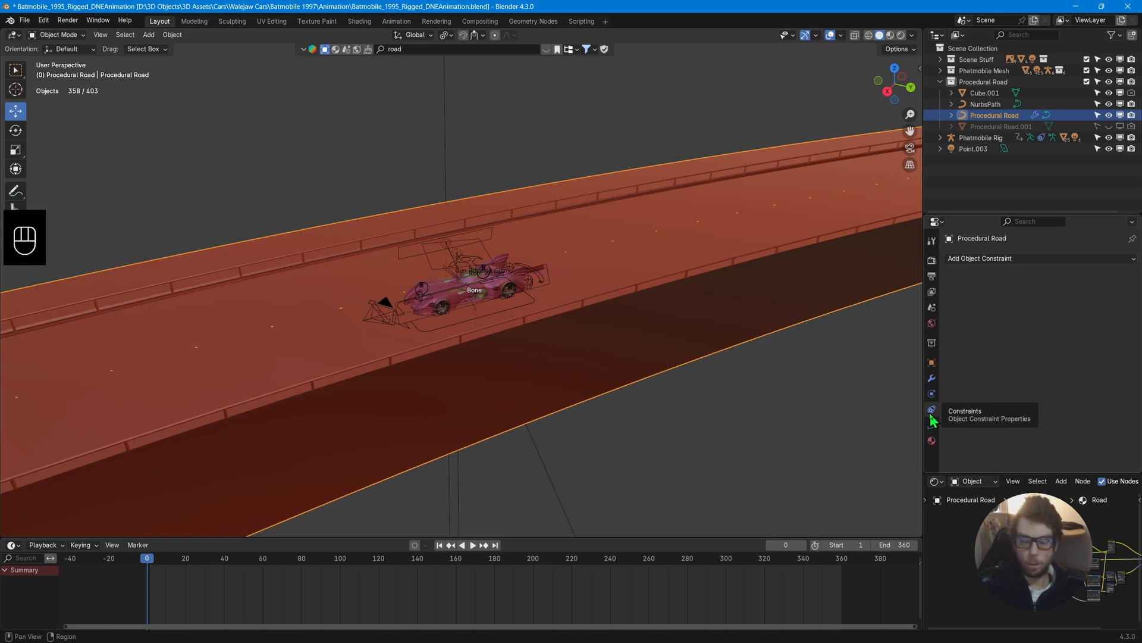
pyautogui.hotkey('shift', 'a')
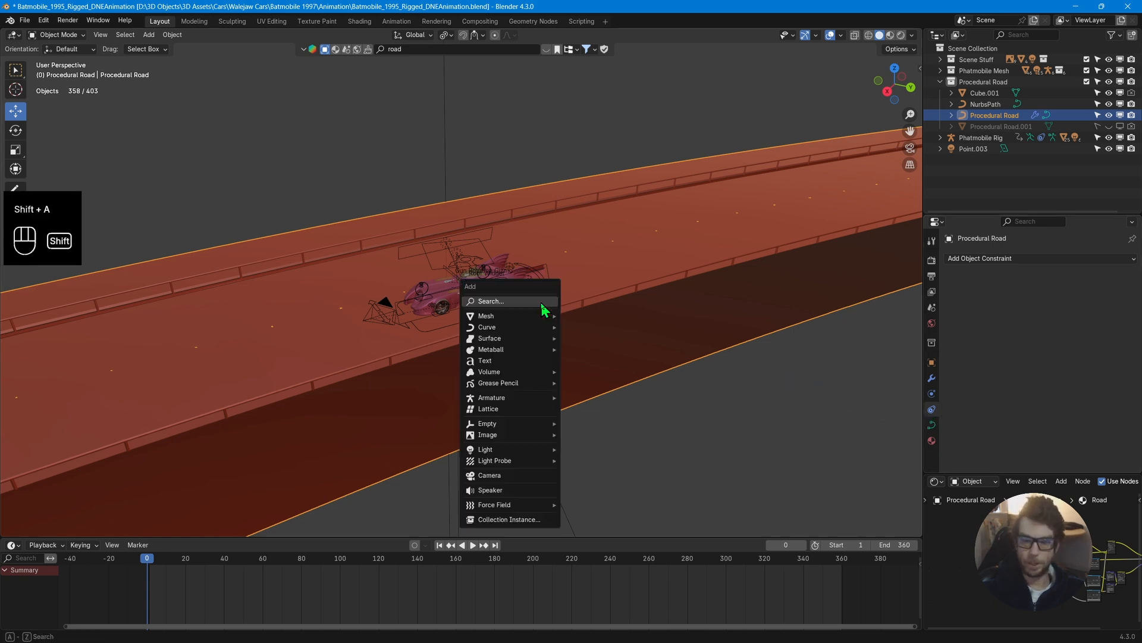
pyautogui.moveTo(525, 322)
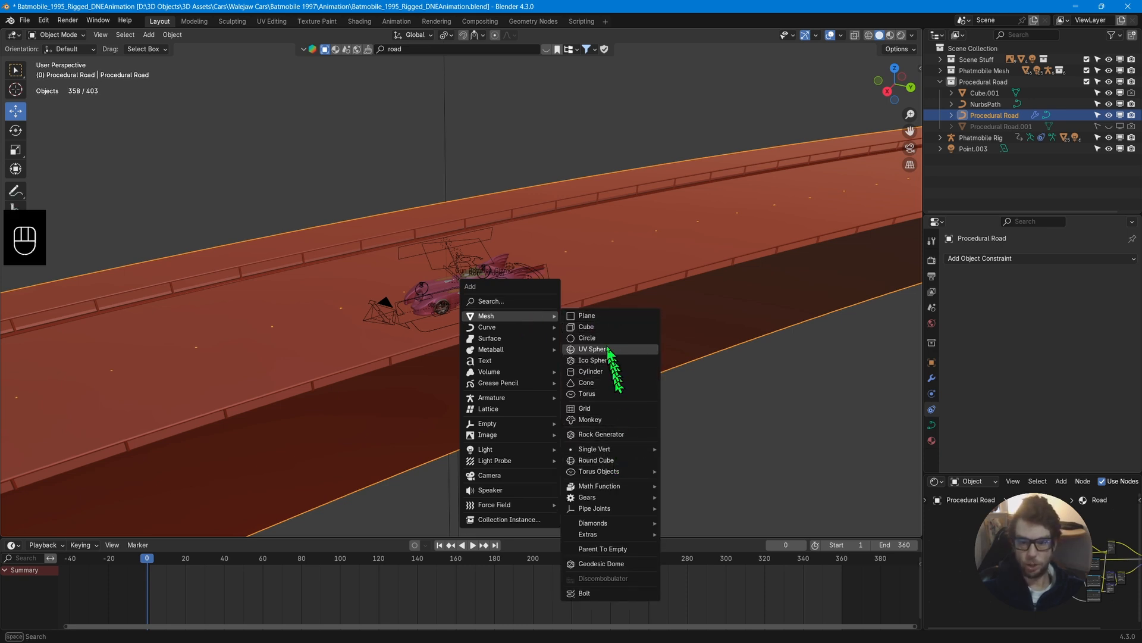
pyautogui.moveTo(525, 400)
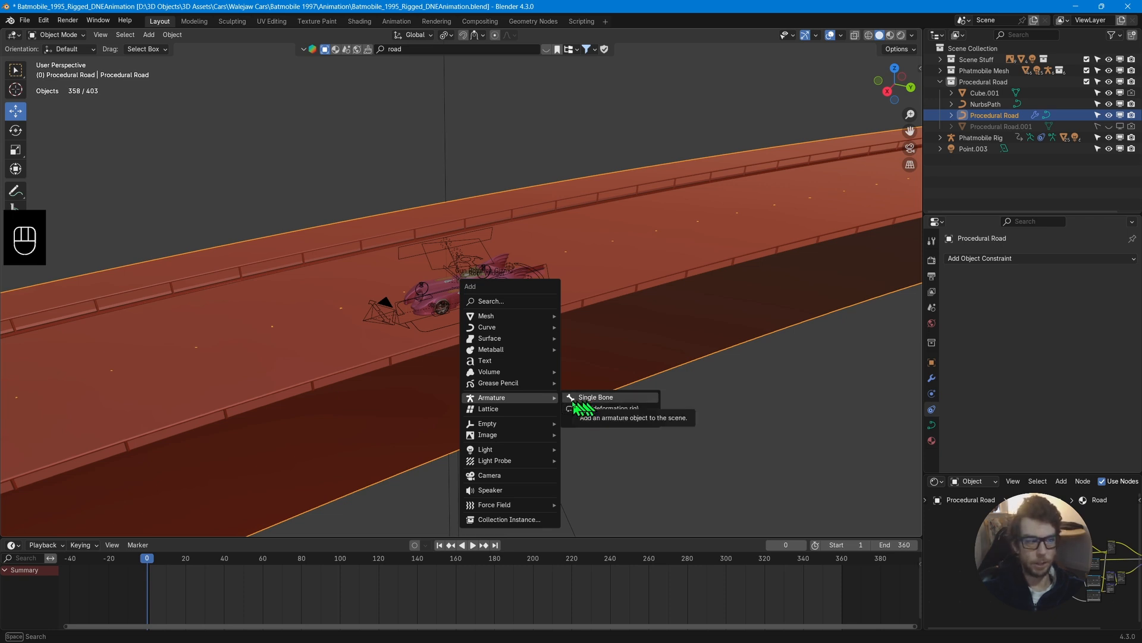
pyautogui.click(574, 402)
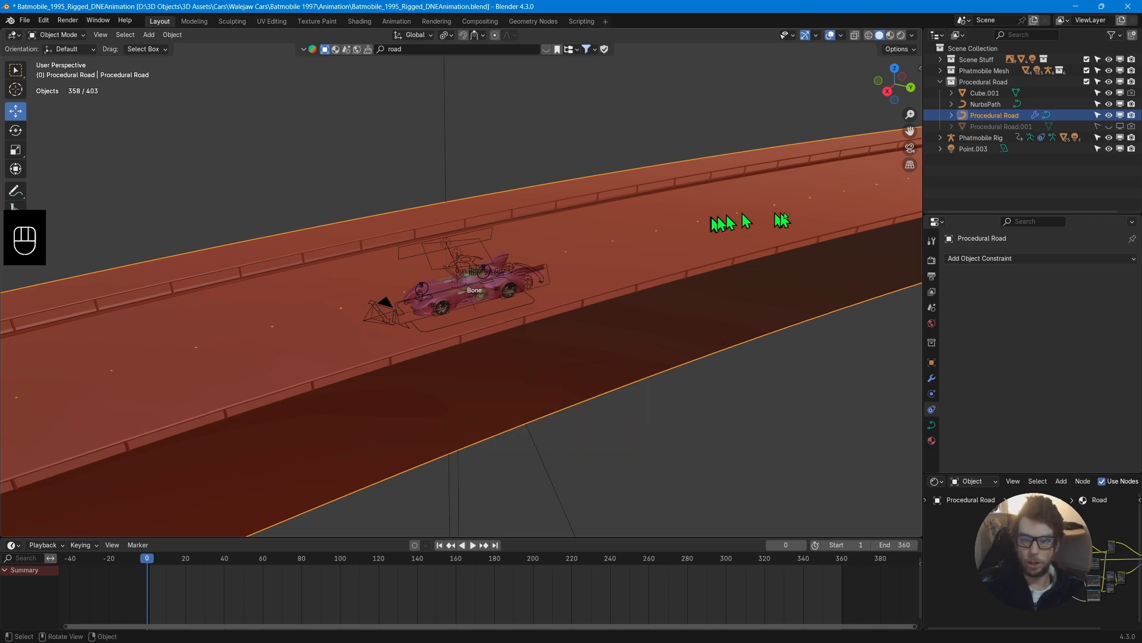
# Select the Phatmobile Rig and show its object constraints followed by its bone constraints.
pyautogui.click(985, 104)
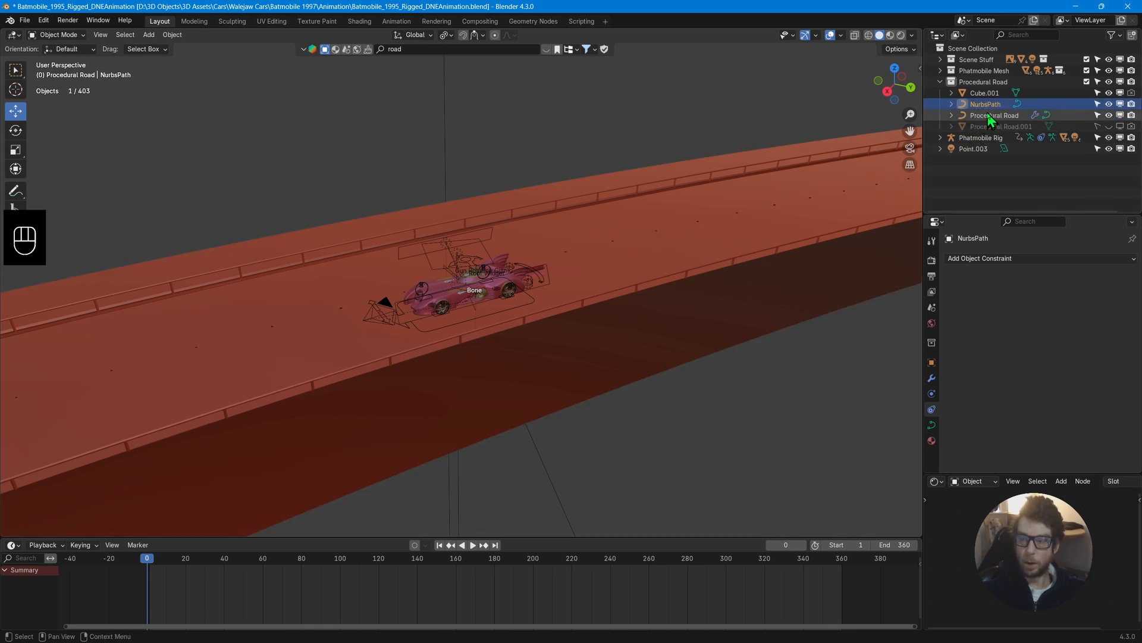
pyautogui.click(529, 307)
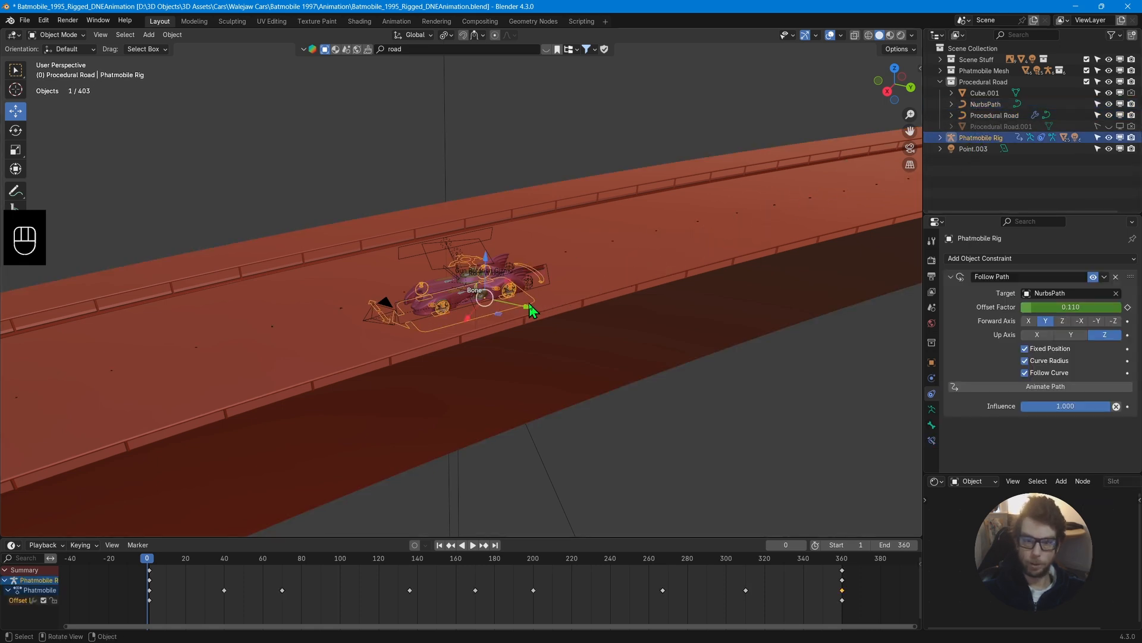
pyautogui.click(933, 441)
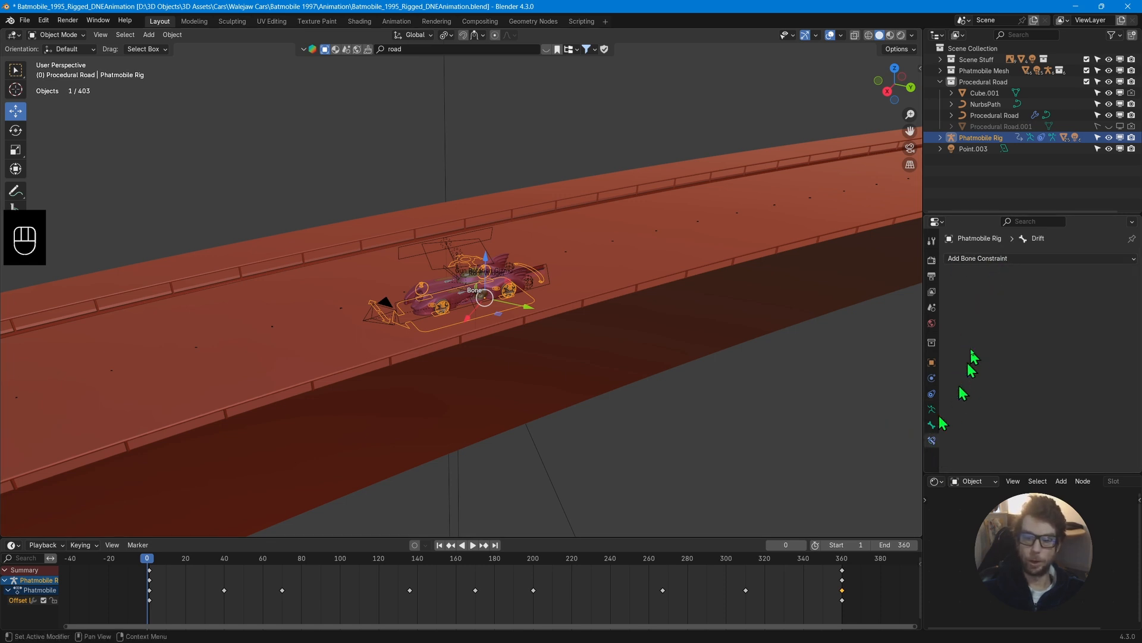
pyautogui.click(970, 260)
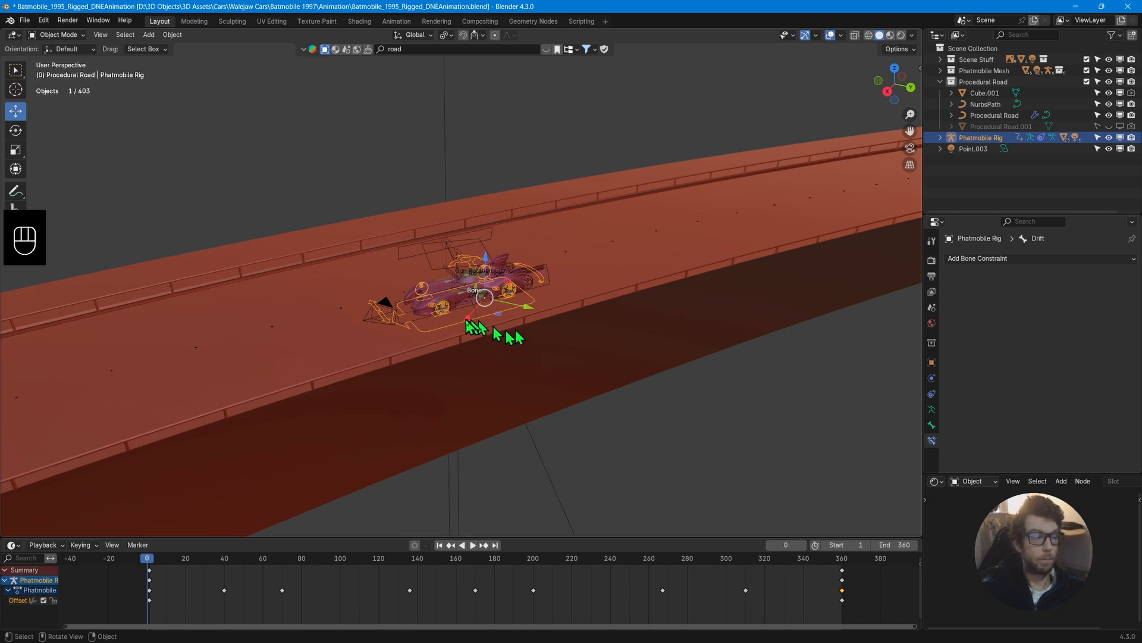
pyautogui.scroll(7, 464, 315)
pyautogui.keyDown('shift'); pyautogui.moveTo(479, 341); pyautogui.dragTo(555, 305, button='middle'); pyautogui.keyUp('shift')
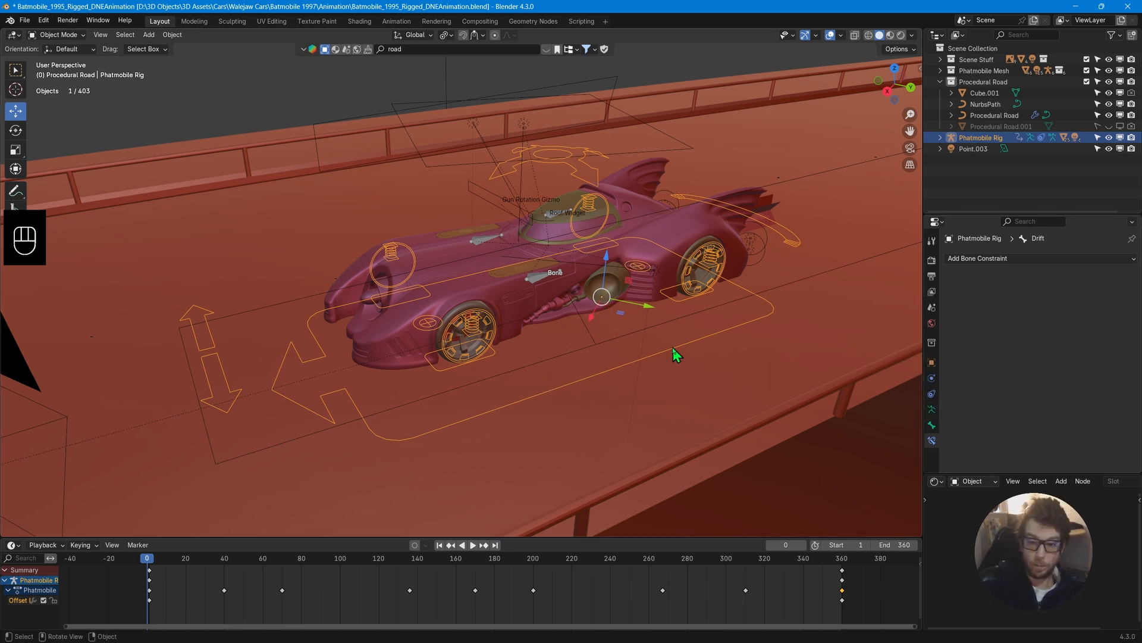
# Put the Phatmobile Rig in Pose Mode, select its Root bone and list the bone constraints available for it.
pyautogui.click(986, 105)
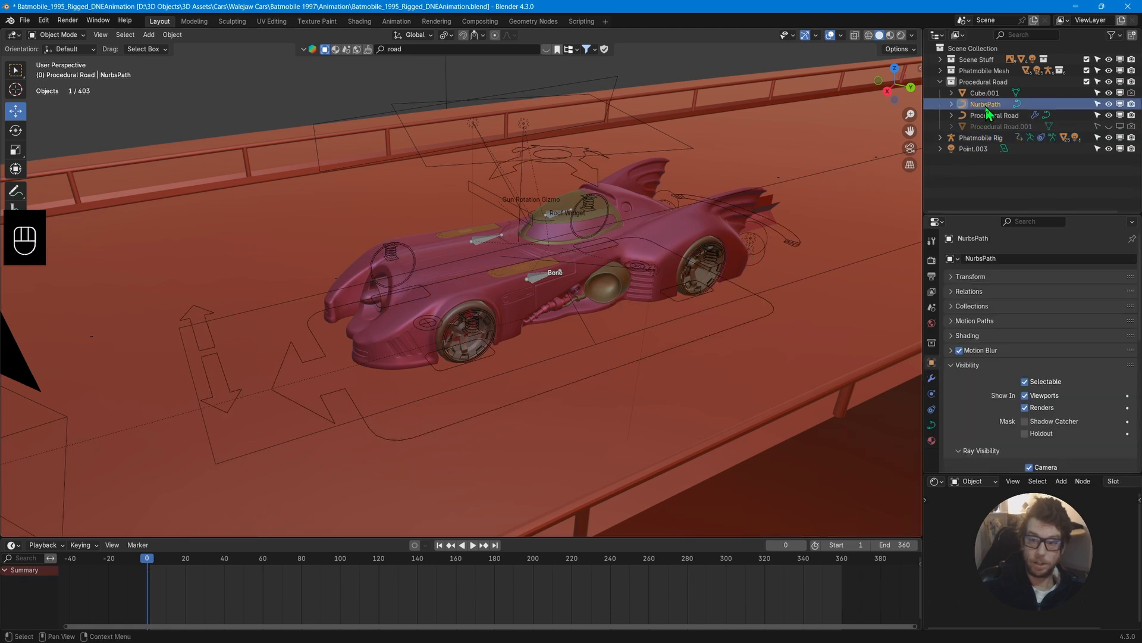
pyautogui.click(980, 138)
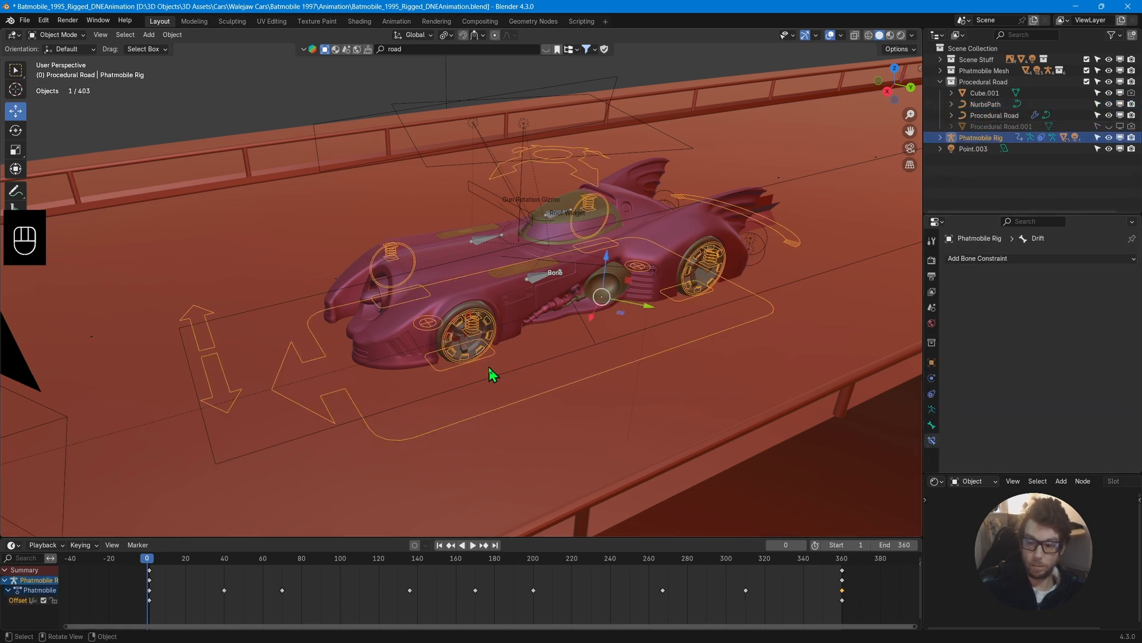
pyautogui.hotkey('ctrl', 'Tab')
pyautogui.hotkey('ctrl', 'Tab')
pyautogui.hotkey('ctrl', 'Tab')
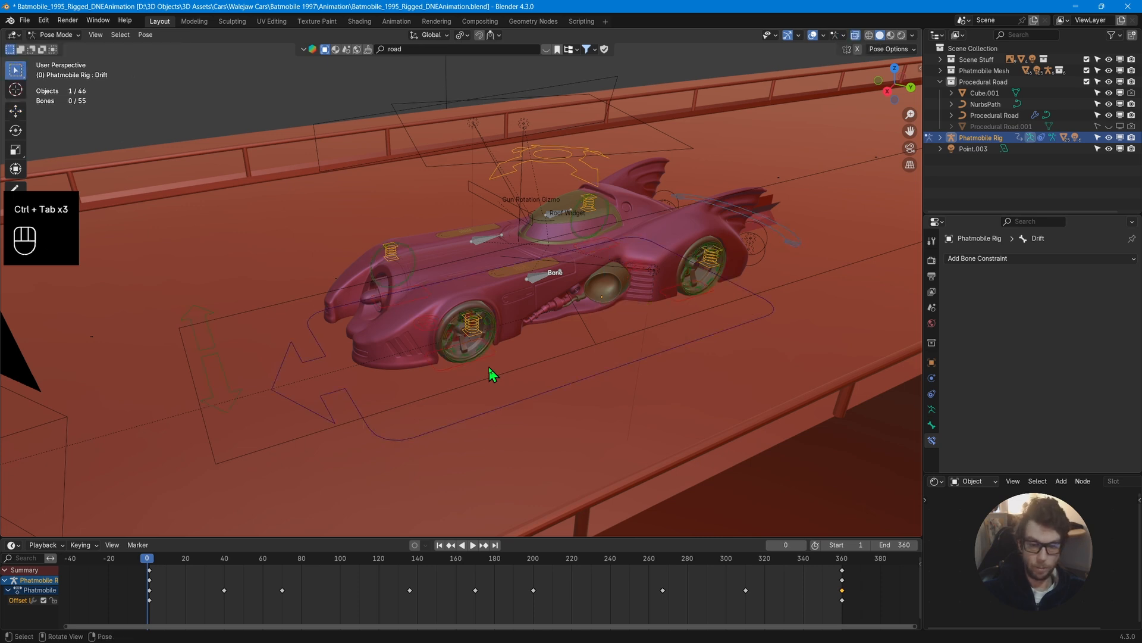
pyautogui.click(488, 409)
pyautogui.click(479, 362)
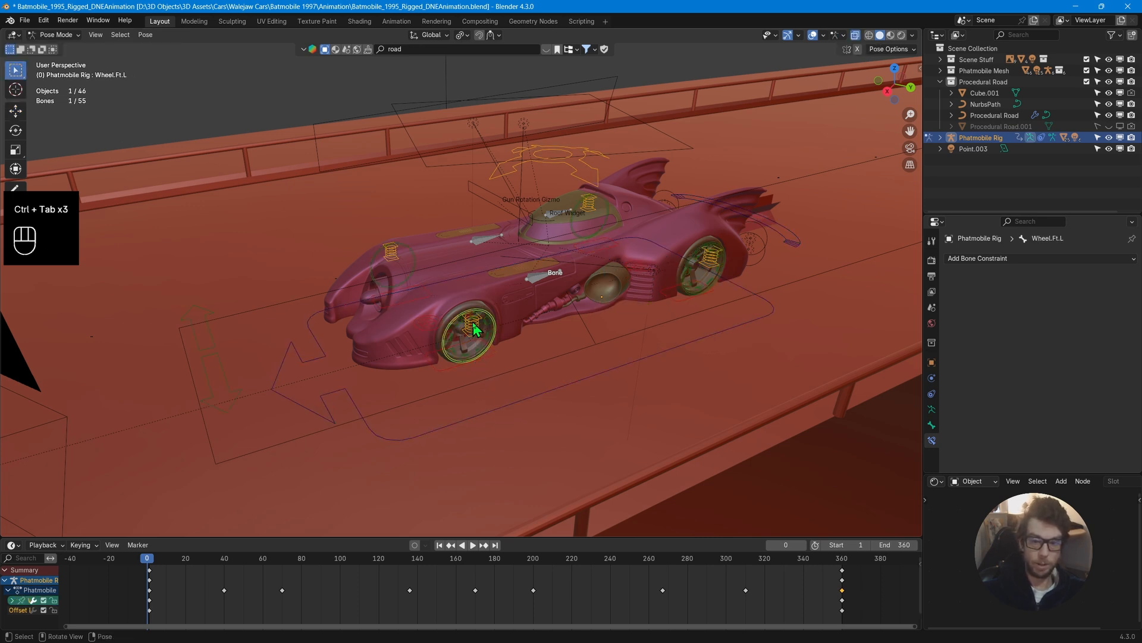
pyautogui.click(639, 362)
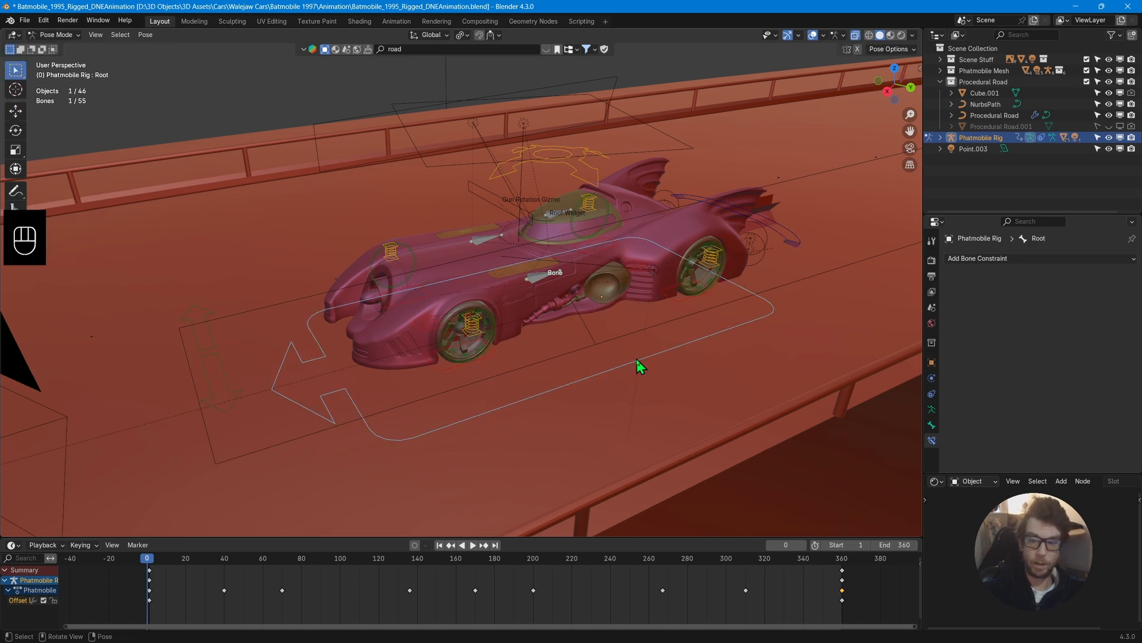
pyautogui.click(996, 259)
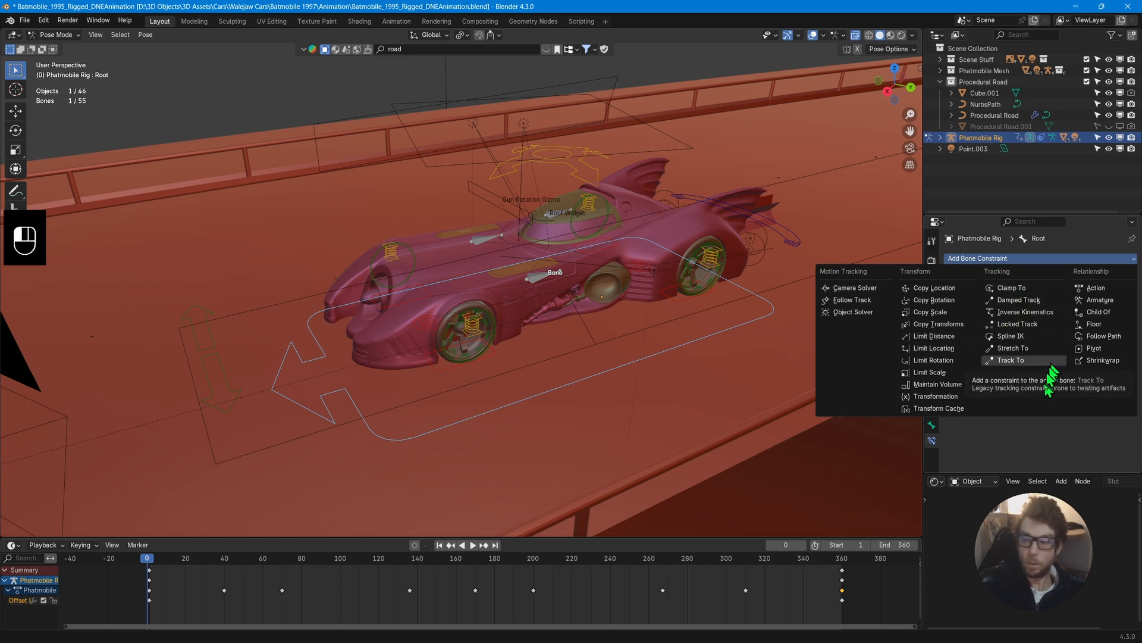
# Return the Phatmobile Rig to Object Mode and compare its object constraints with the Root bone's constraints.
pyautogui.hotkey('ctrl', 'Tab')
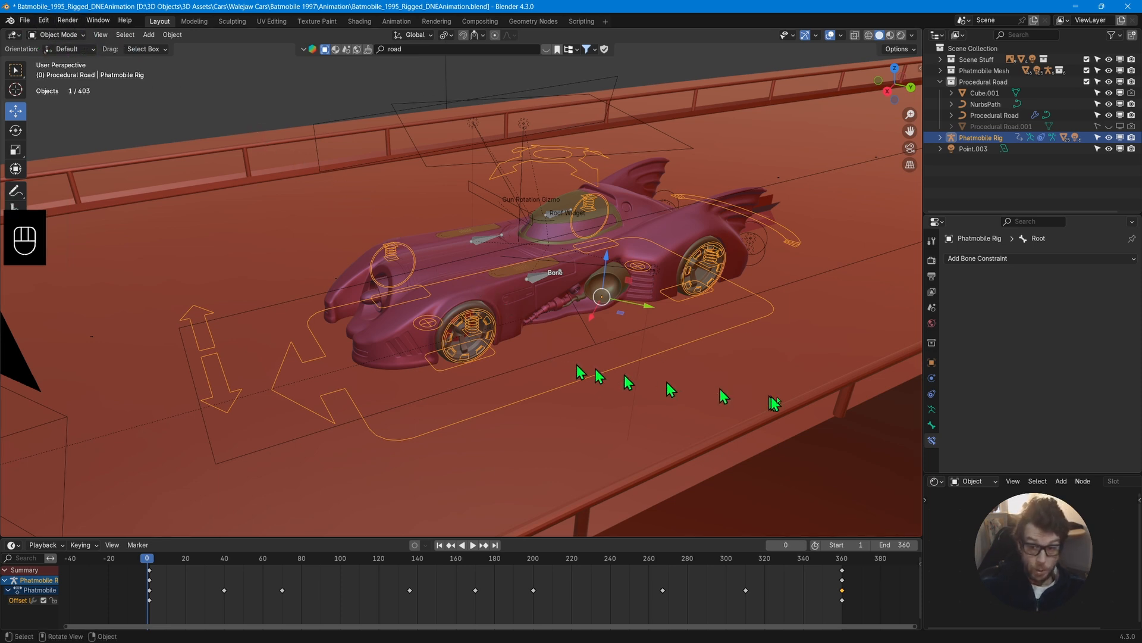
pyautogui.click(933, 395)
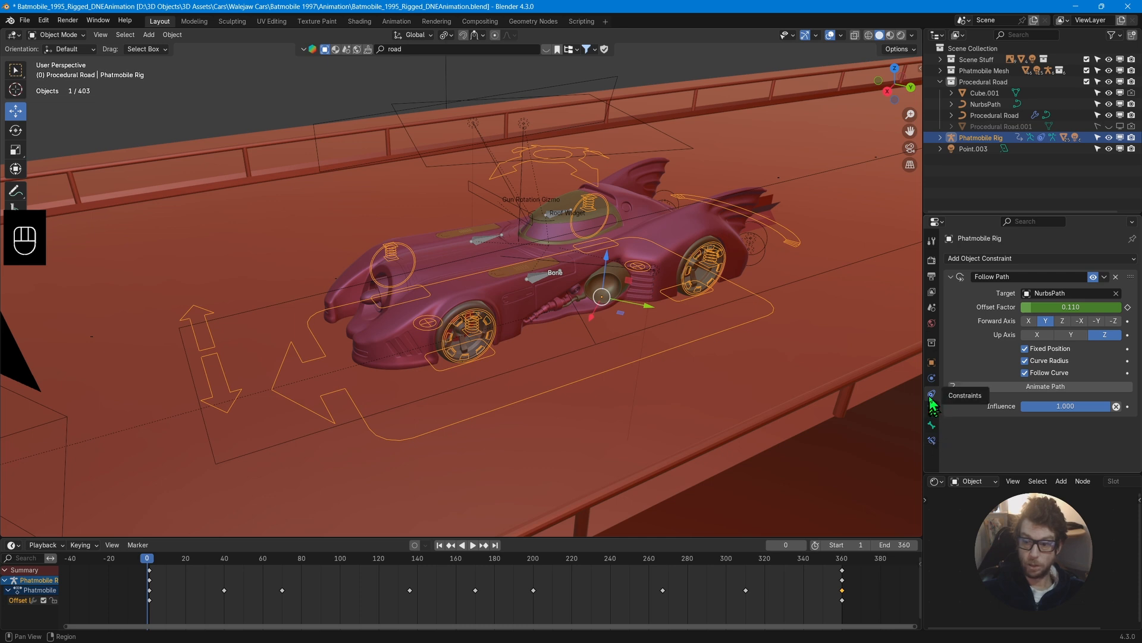
pyautogui.click(932, 441)
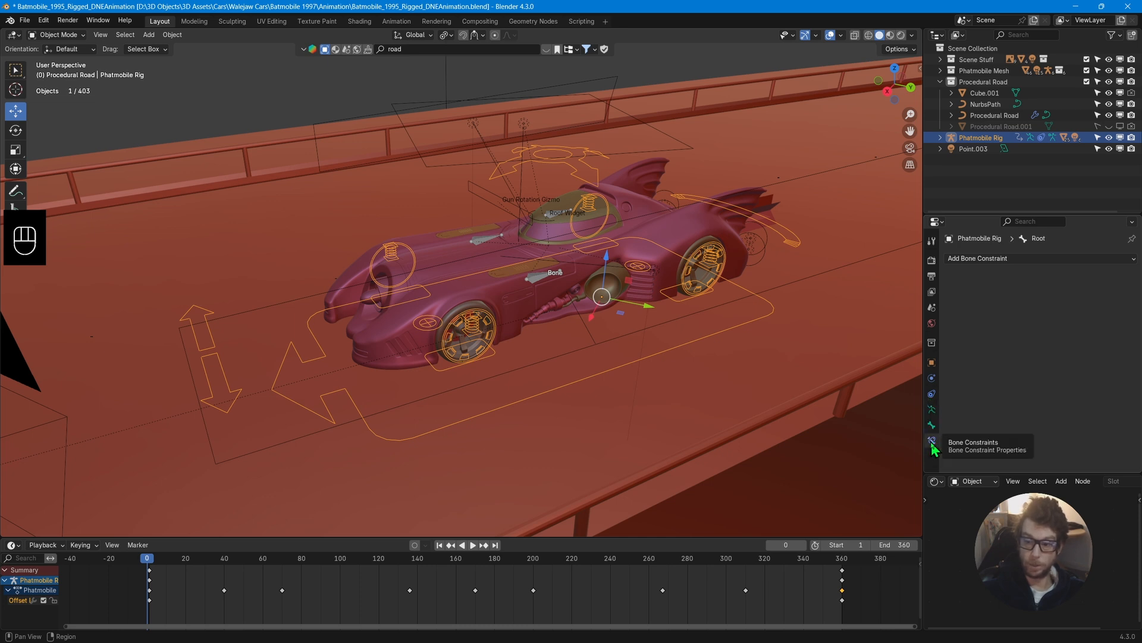
pyautogui.click(932, 394)
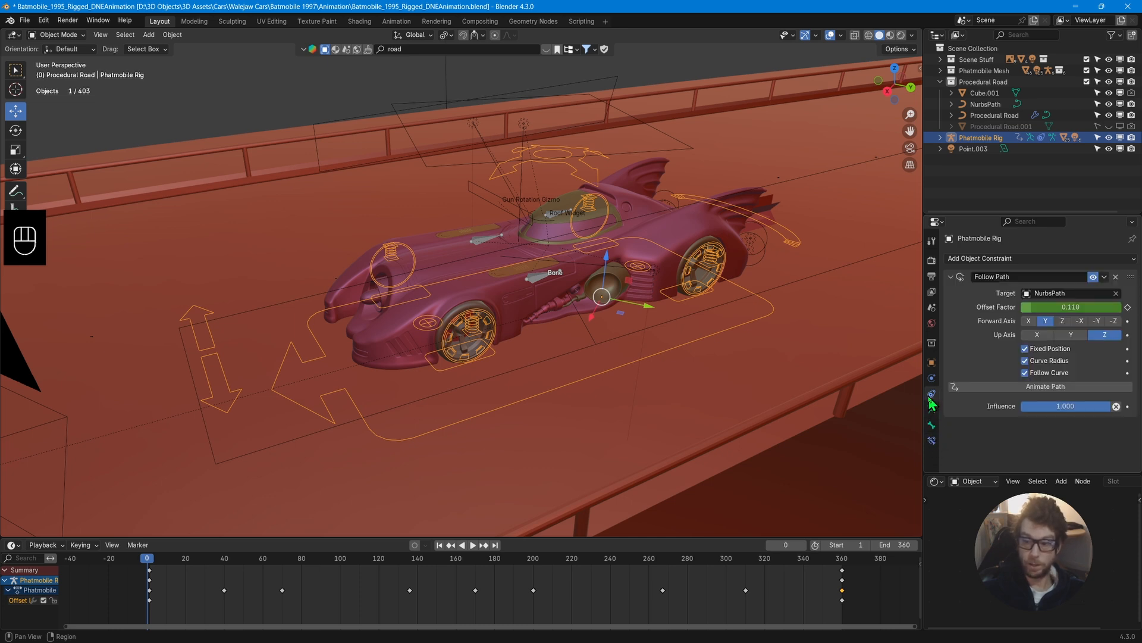
pyautogui.click(931, 440)
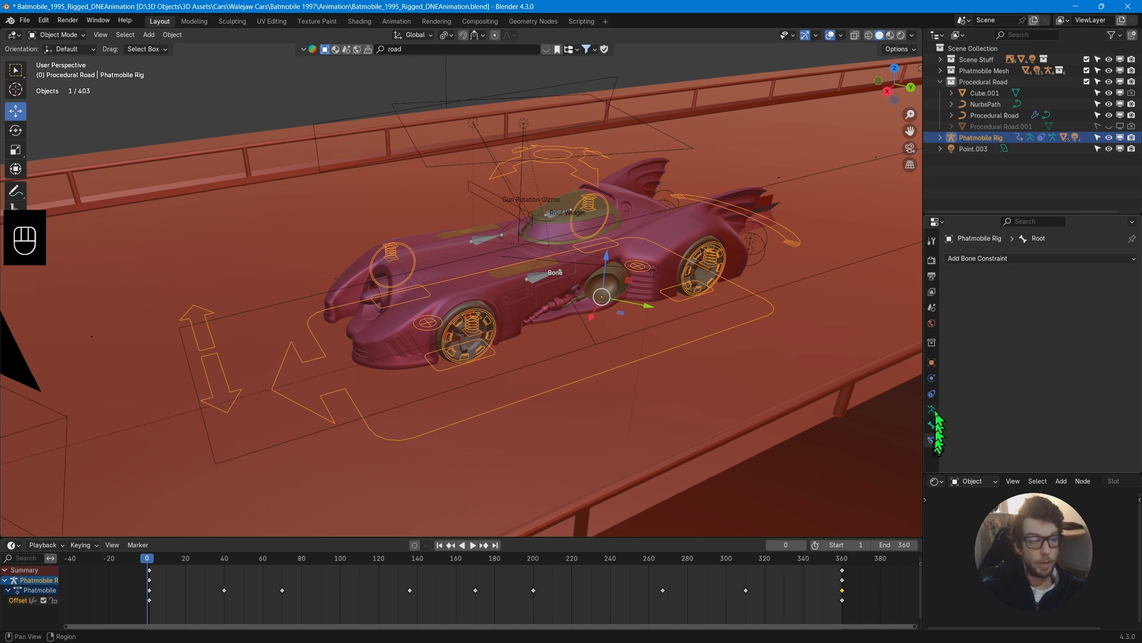
pyautogui.click(931, 394)
pyautogui.click(932, 441)
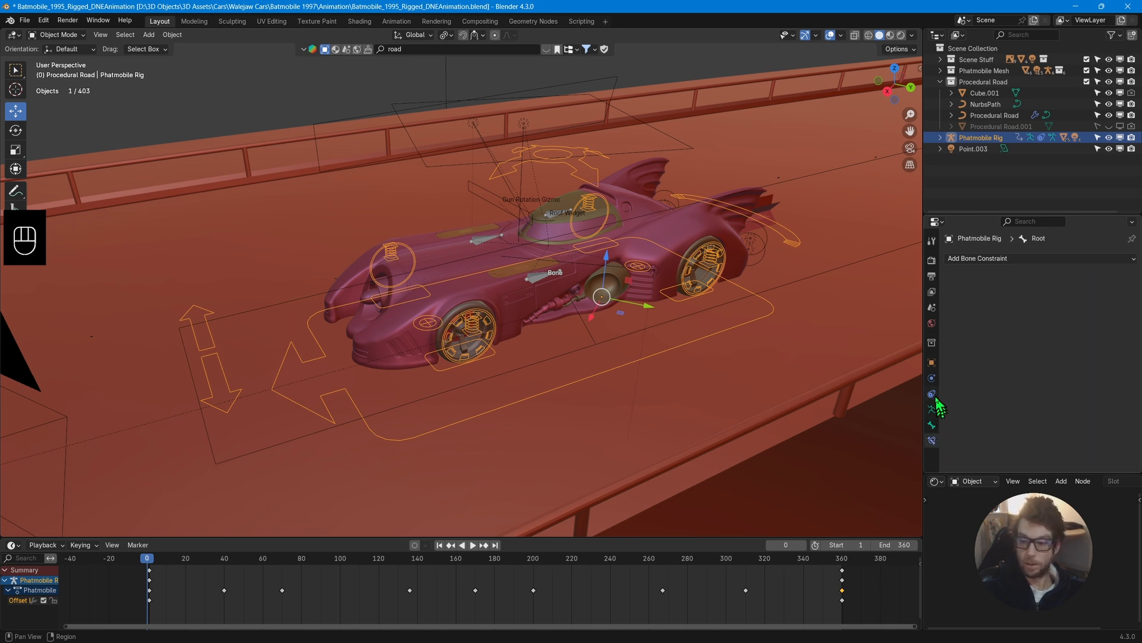
pyautogui.click(932, 394)
pyautogui.click(932, 440)
pyautogui.click(932, 393)
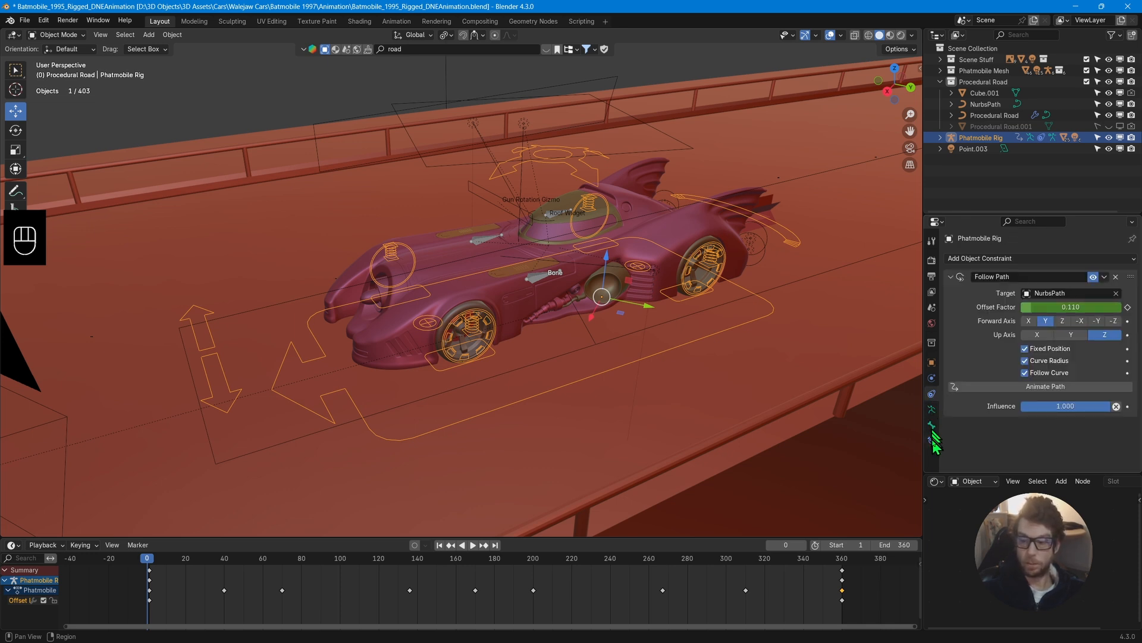
pyautogui.click(932, 440)
pyautogui.click(931, 394)
pyautogui.click(932, 440)
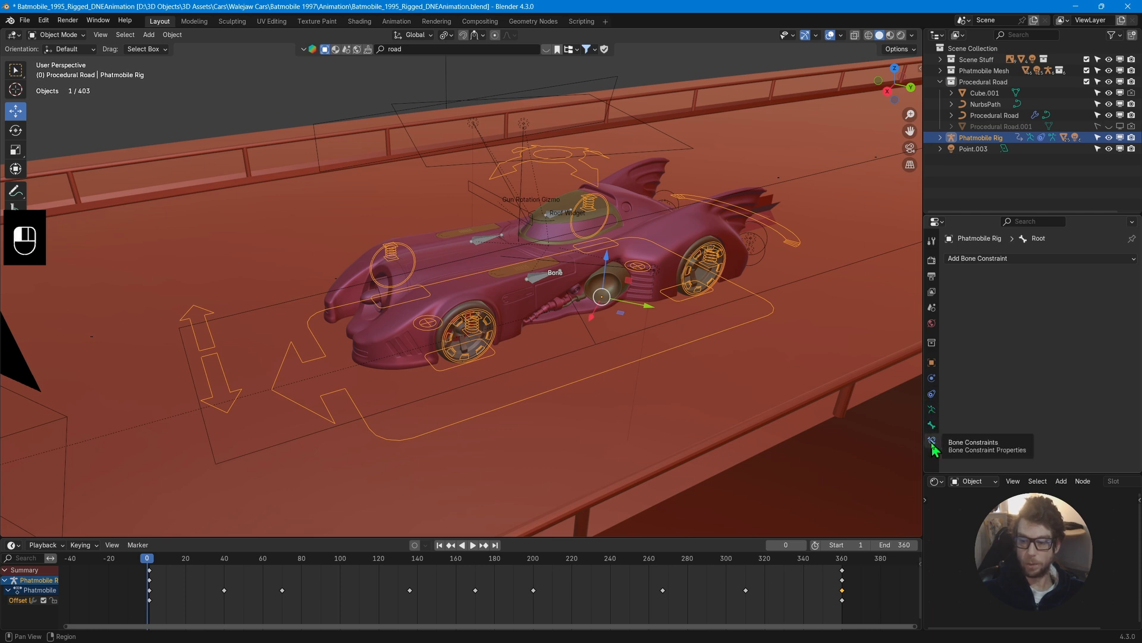
pyautogui.click(931, 394)
pyautogui.click(932, 440)
pyautogui.click(932, 394)
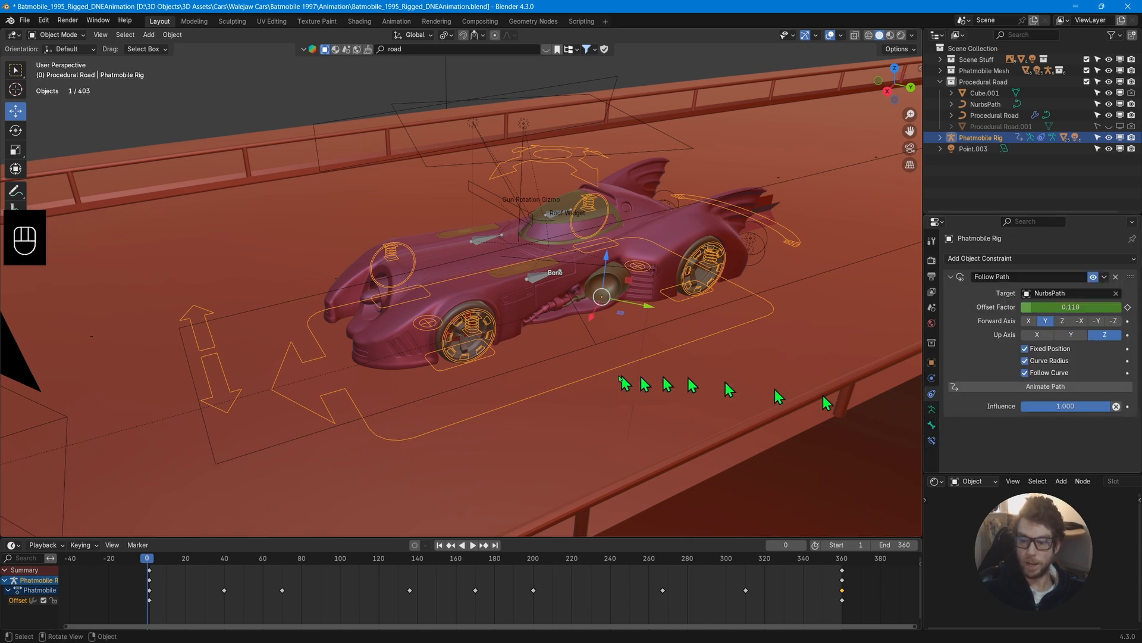
# Check the rig's interaction mode, keep Object Mode active and review the bone constraints against the Follow Path object constraint again.
pyautogui.click(64, 36)
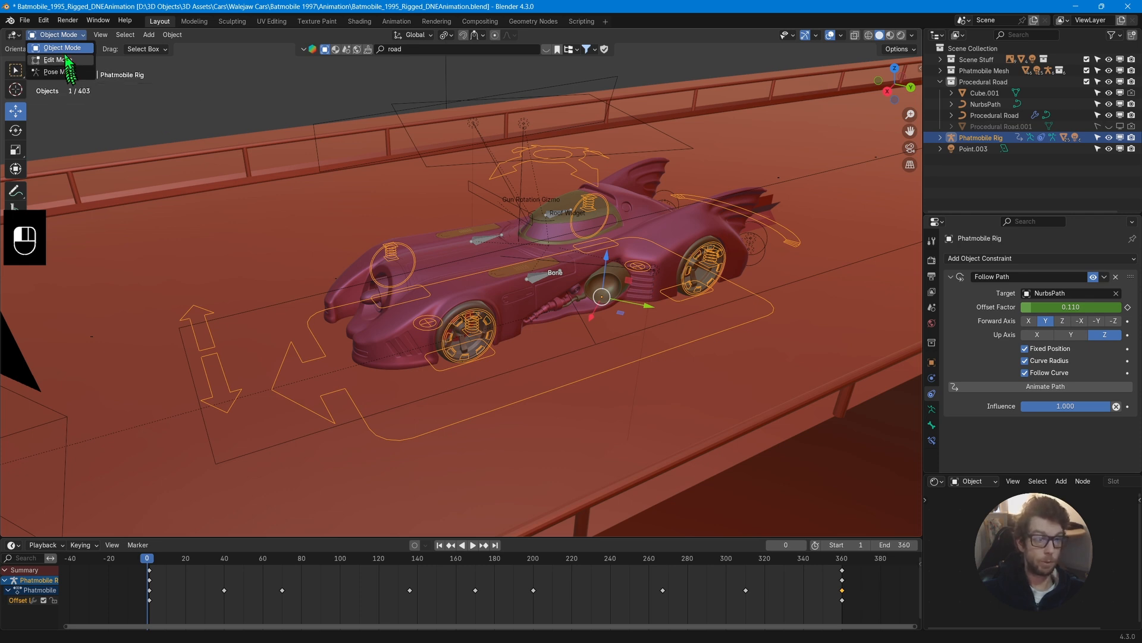
pyautogui.click(67, 48)
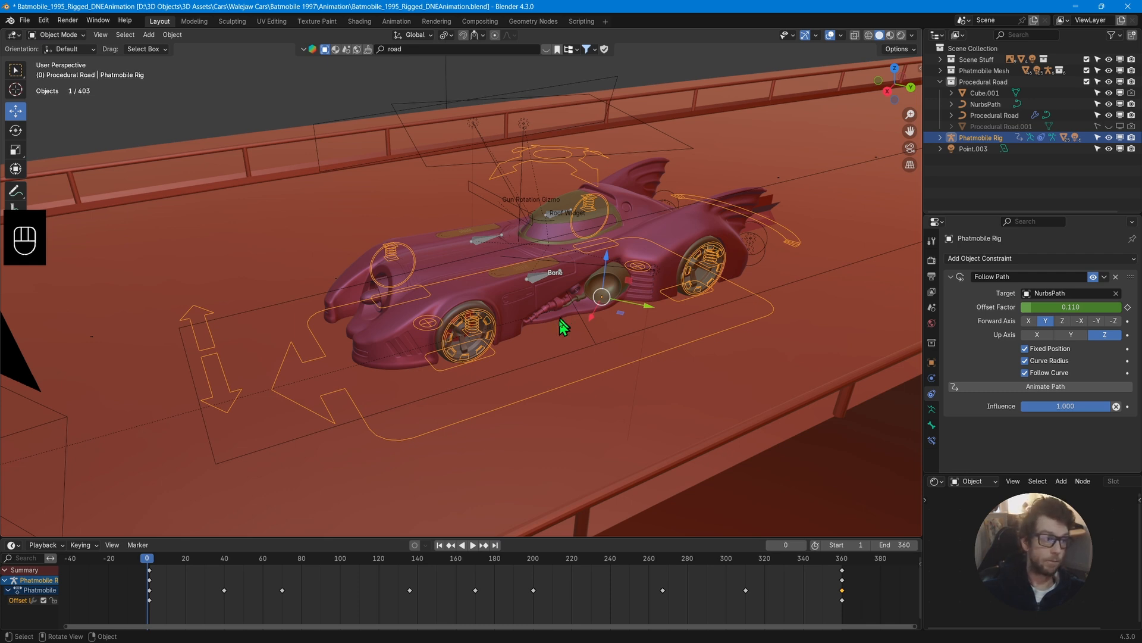
pyautogui.click(84, 36)
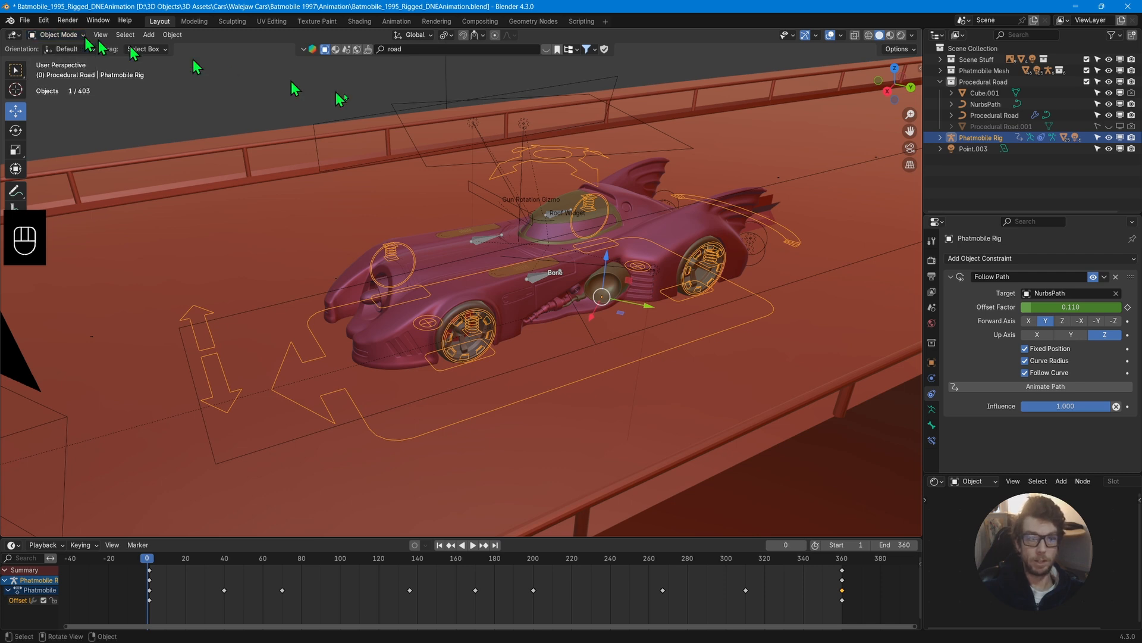
pyautogui.click(932, 439)
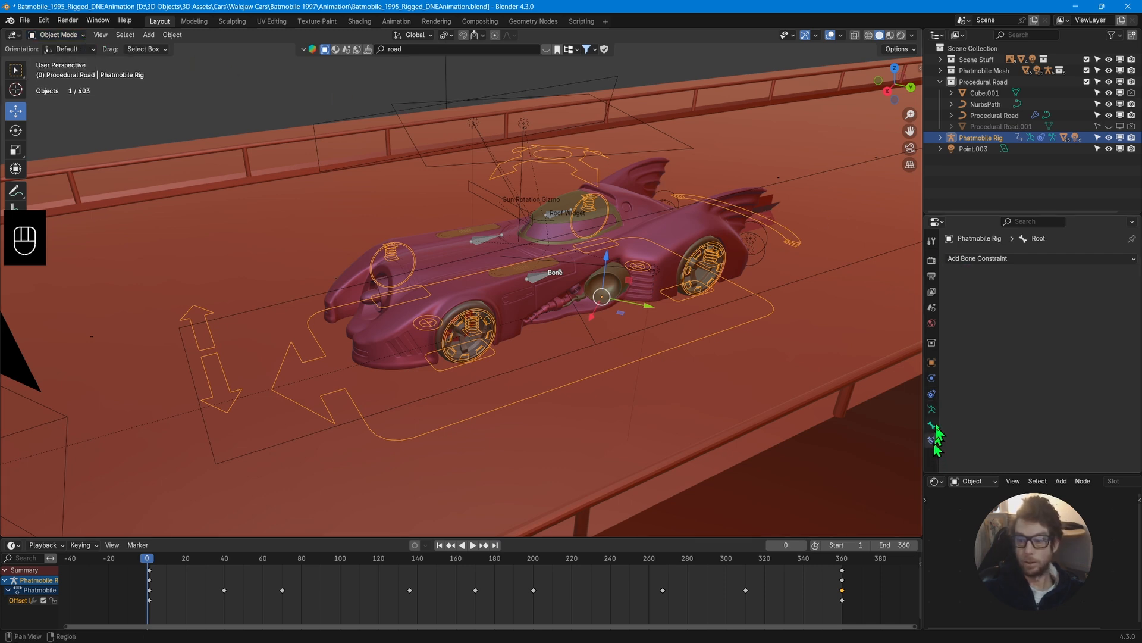
pyautogui.click(932, 394)
pyautogui.click(932, 439)
pyautogui.click(933, 391)
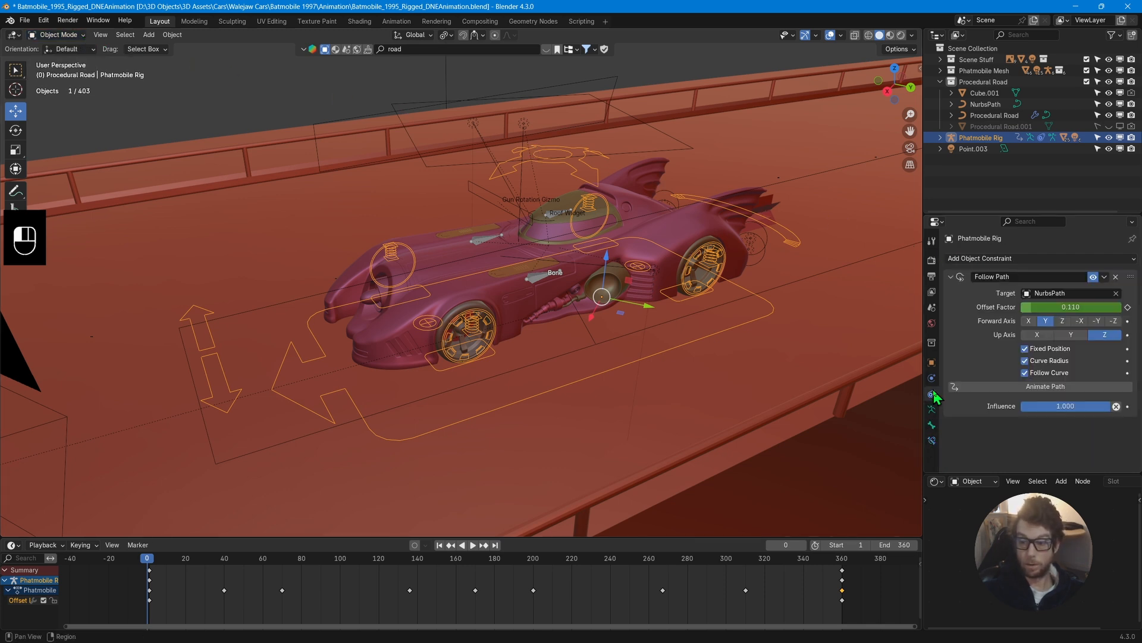
pyautogui.click(931, 439)
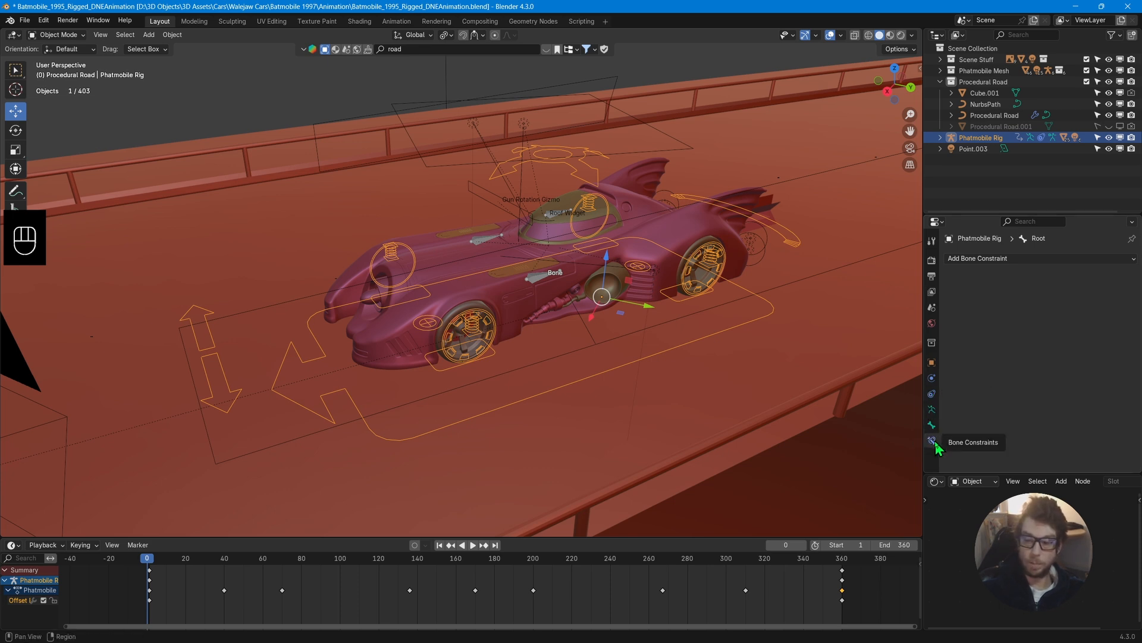
pyautogui.click(933, 395)
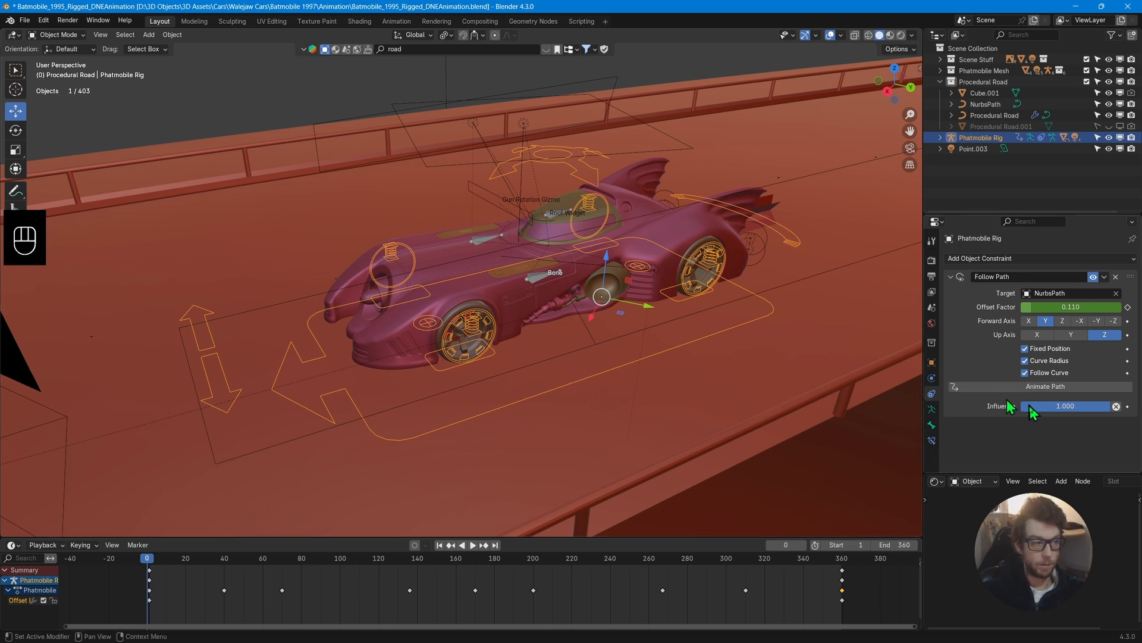
# Locate Follow Path among the available object constraints, clear the existing Follow Path constraint's target and reassign it to NurbsPath.
pyautogui.click(964, 258)
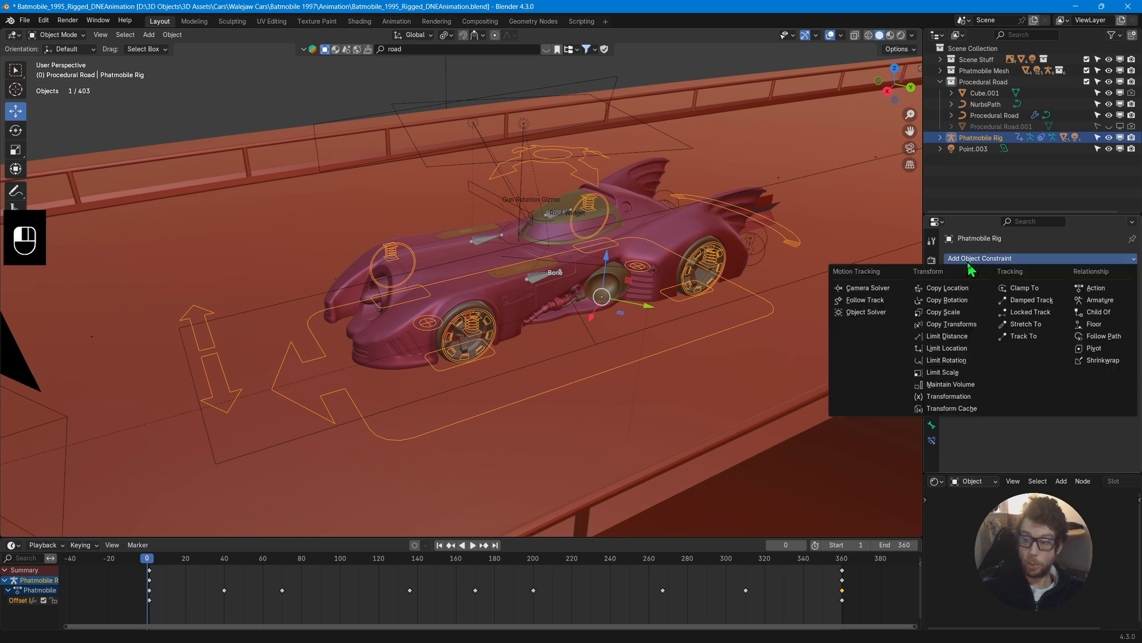
pyautogui.click(1095, 337)
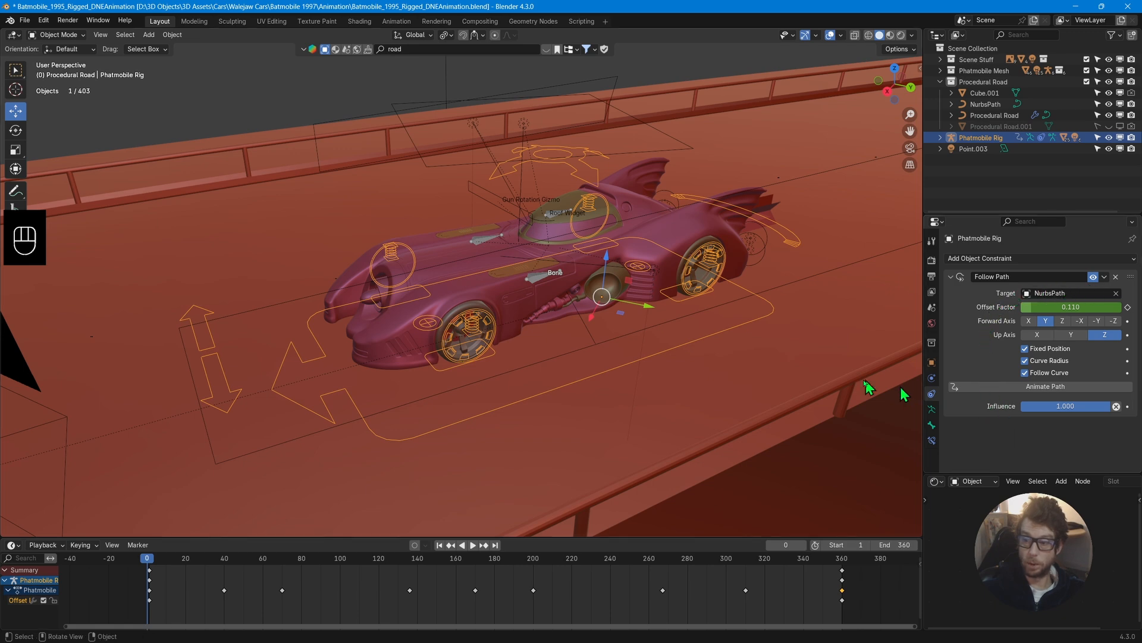
pyautogui.scroll(-5, 708, 406)
pyautogui.click(1116, 294)
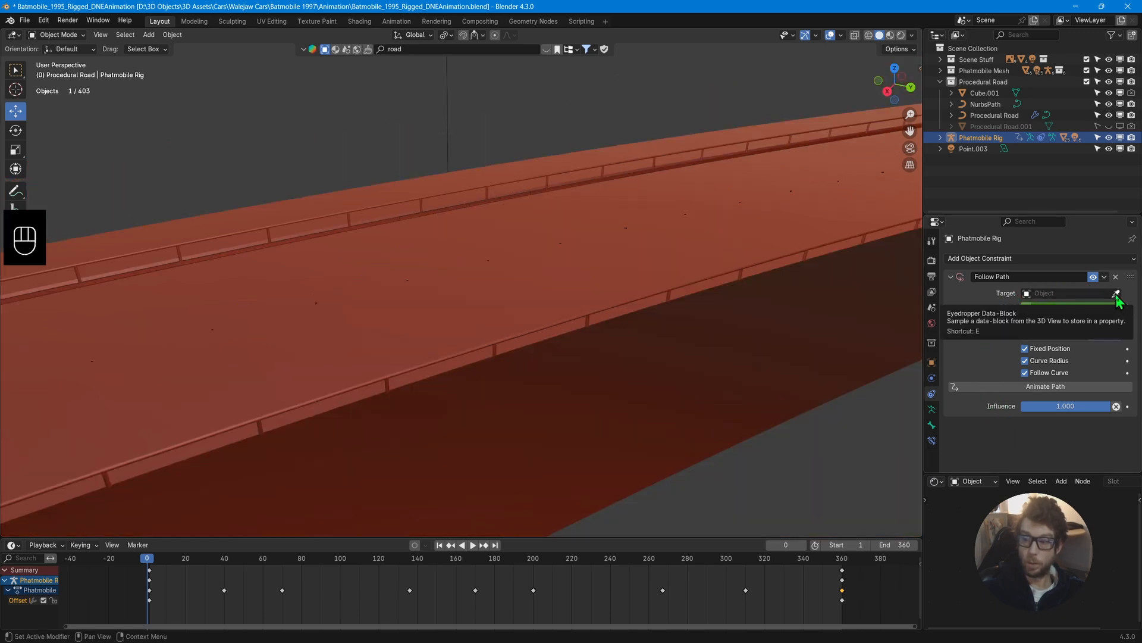
pyautogui.click(1116, 294)
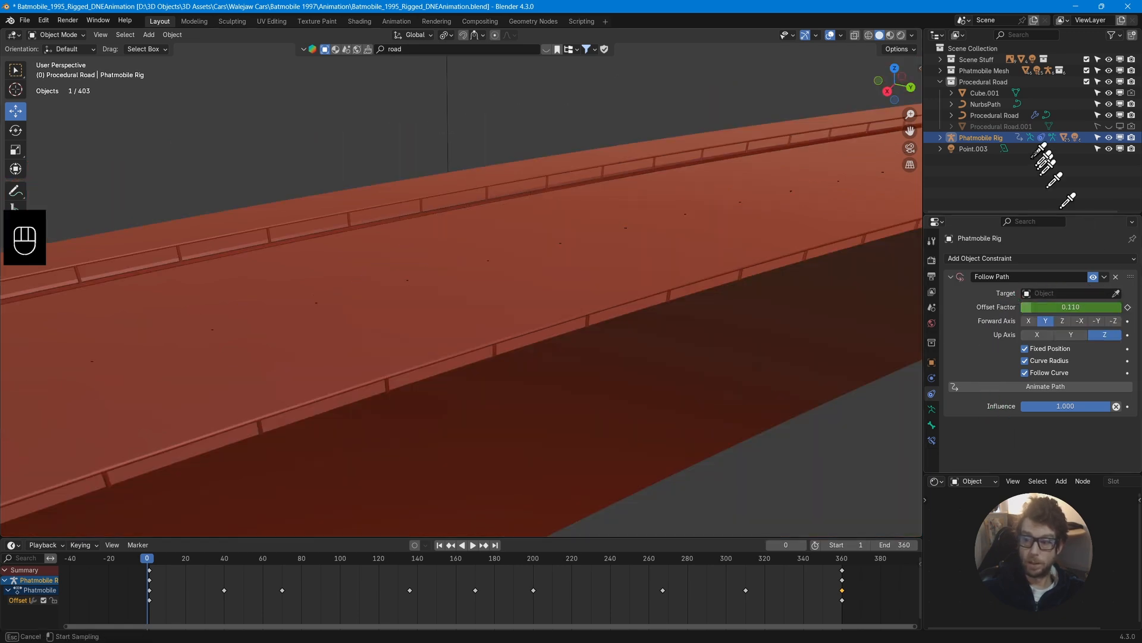
pyautogui.click(988, 103)
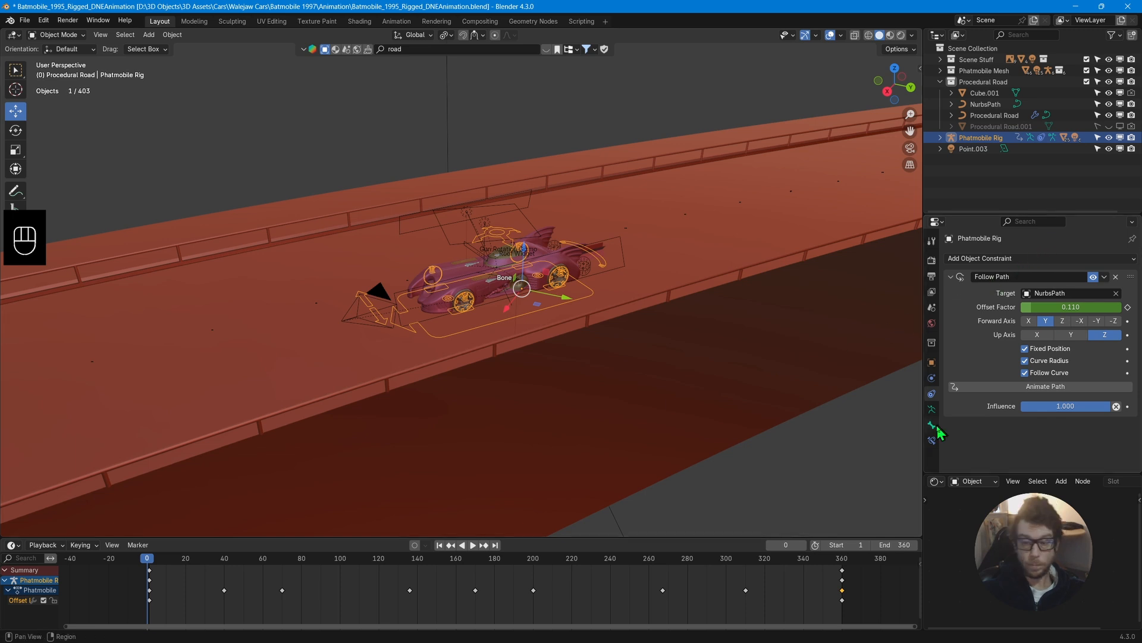
# Try the -Y and Z forward axes on the Follow Path constraint and restore the forward axis to Y.
pyautogui.click(1099, 321)
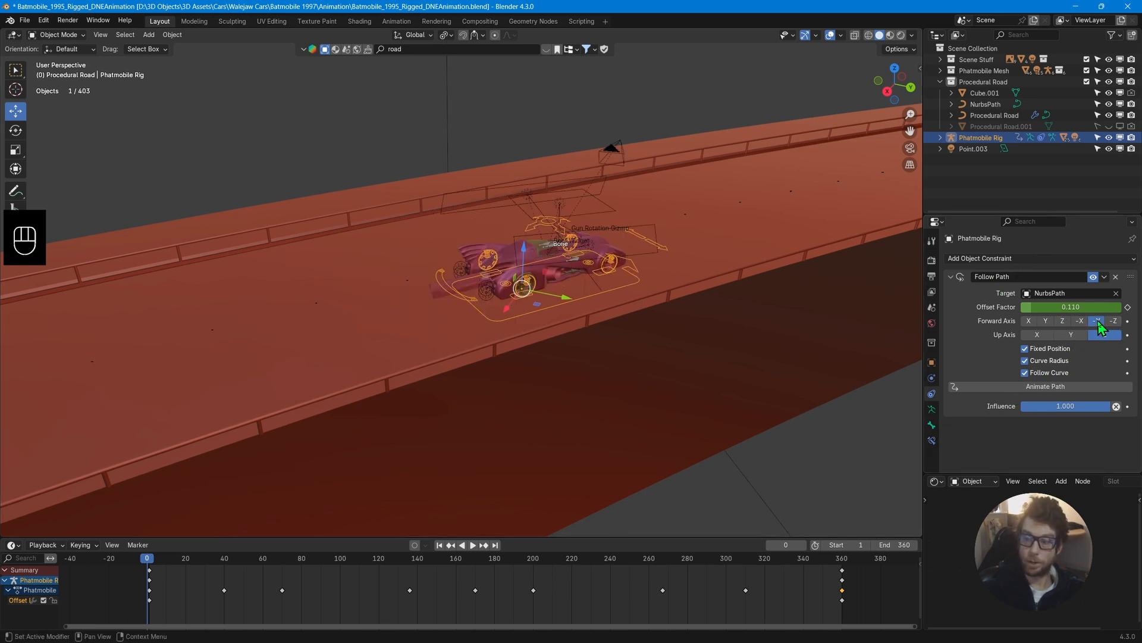
pyautogui.click(1046, 322)
pyautogui.click(1098, 322)
pyautogui.click(1049, 322)
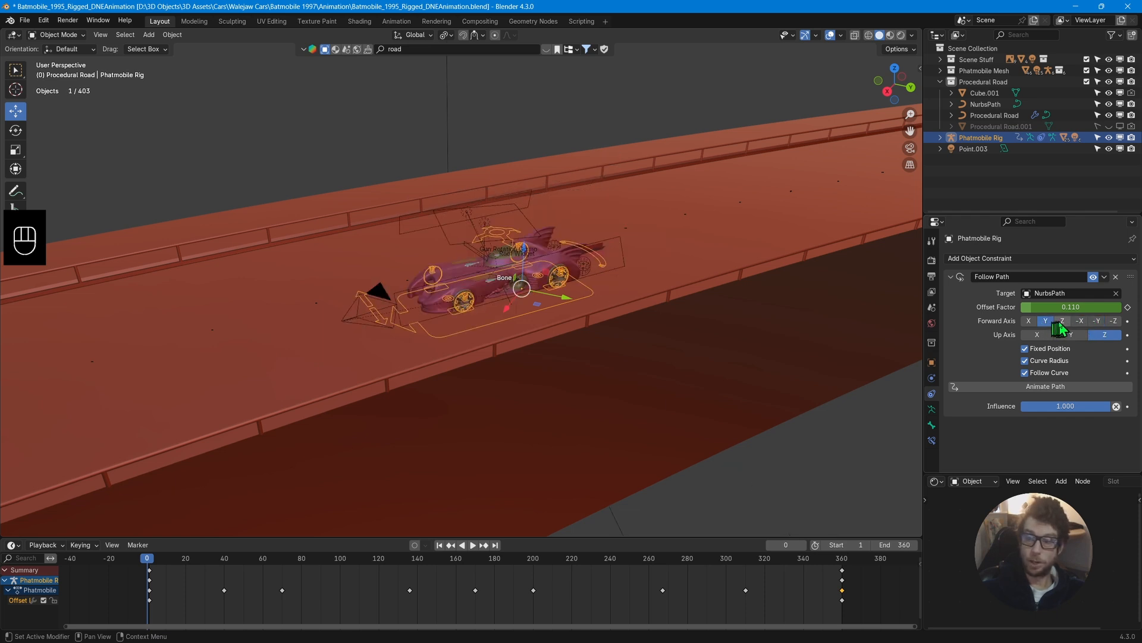
pyautogui.click(1064, 321)
pyautogui.scroll(-10, 616, 384)
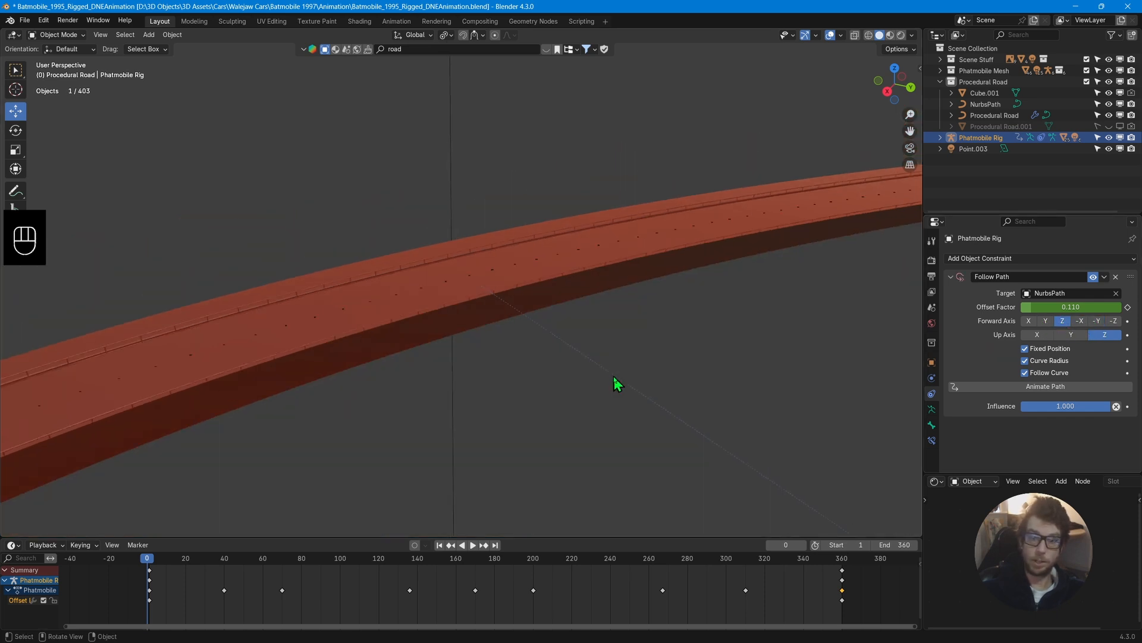
pyautogui.moveTo(614, 378); pyautogui.dragTo(615, 407, button='middle')
pyautogui.scroll(8, 614, 407)
pyautogui.scroll(3, 615, 410)
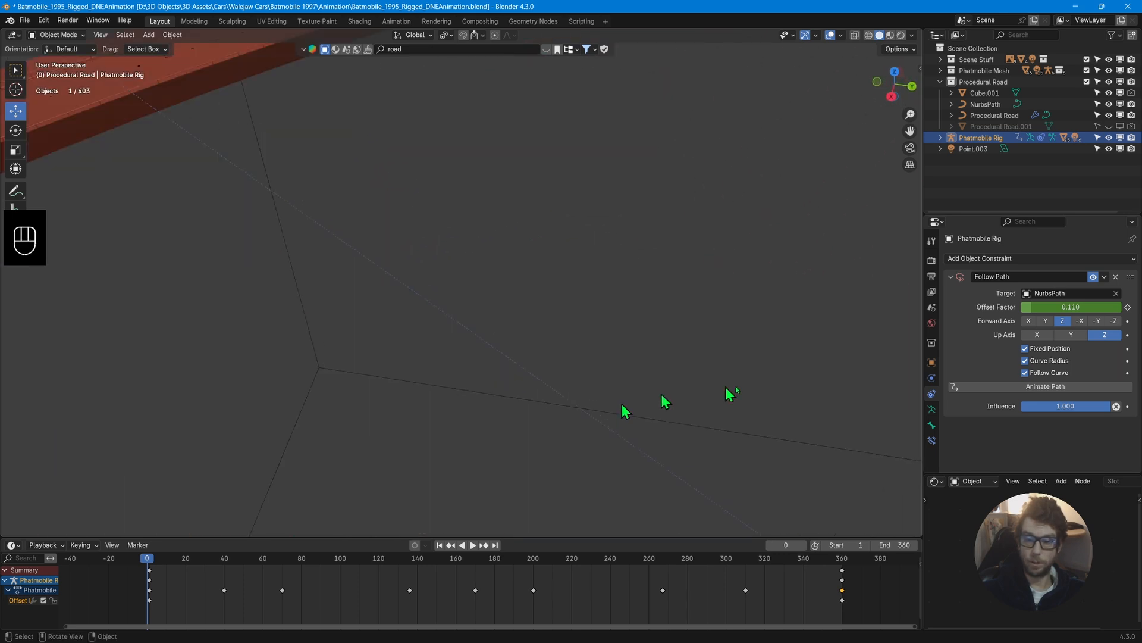
pyautogui.click(1046, 320)
# Slide the Follow Path Offset Factor down to 0.000 and inspect the car at the start of the road.
pyautogui.scroll(-4, 502, 286)
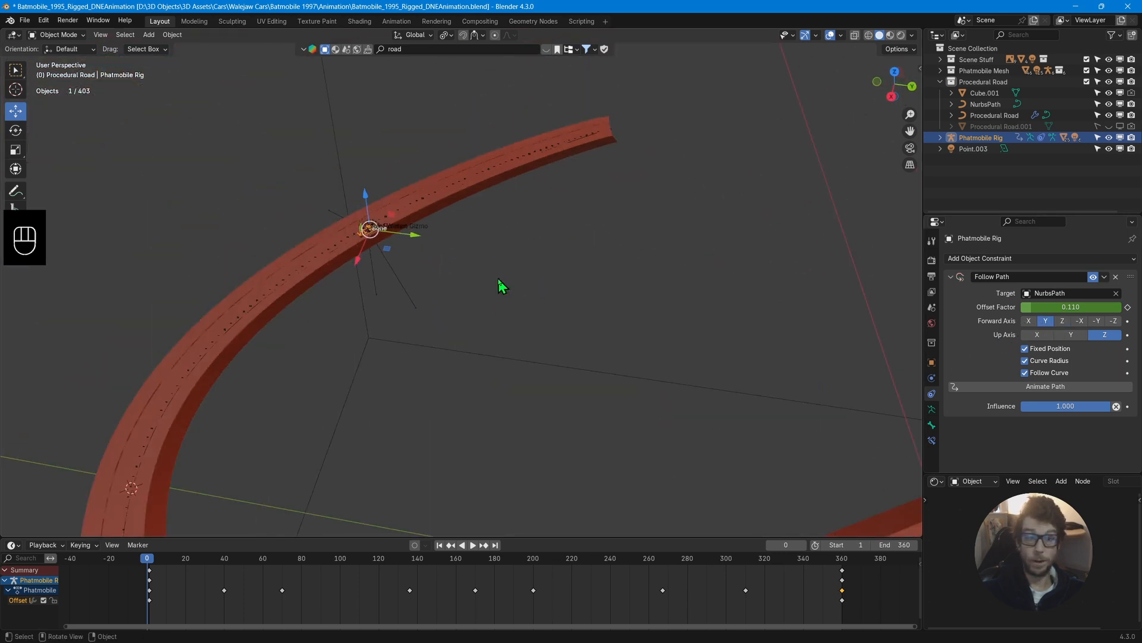
pyautogui.scroll(-2, 501, 286)
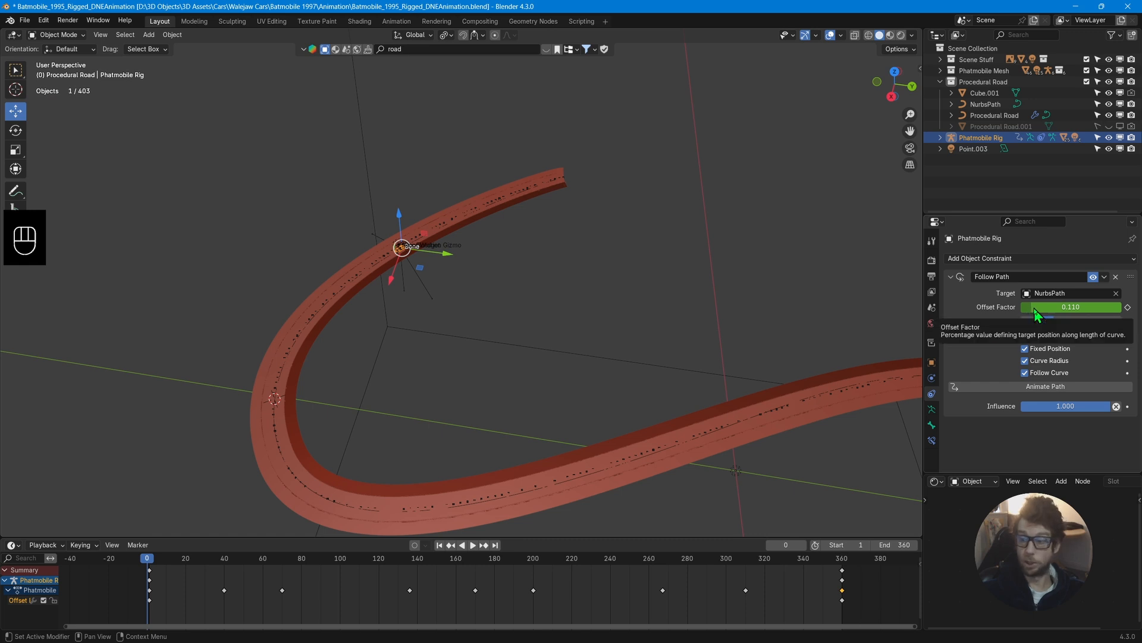
pyautogui.moveTo(1035, 309); pyautogui.dragTo(1006, 309)
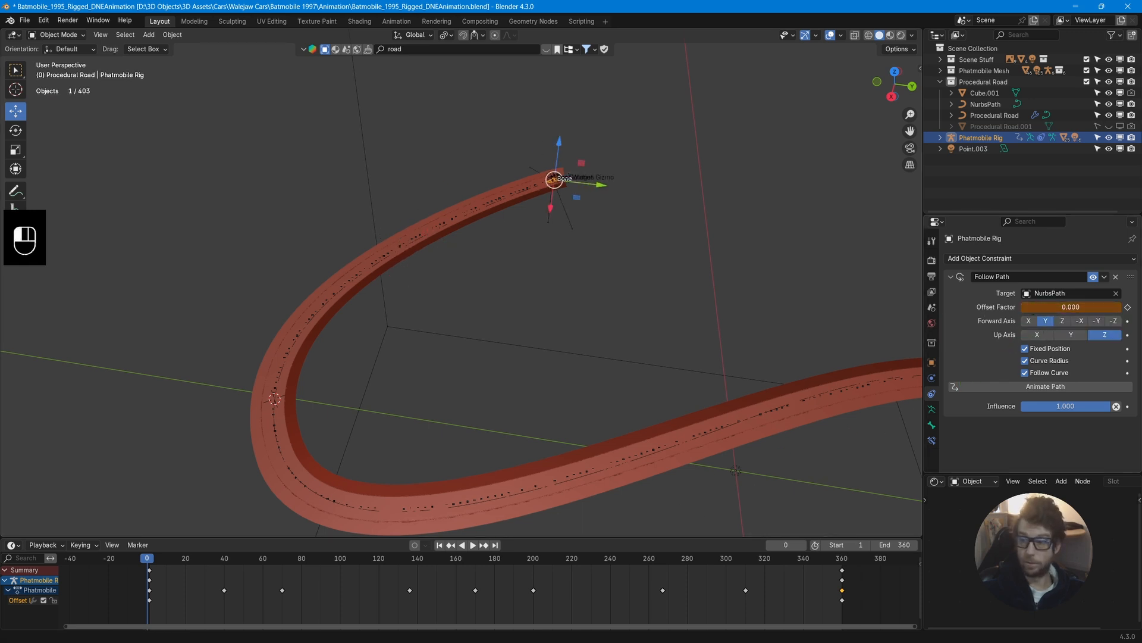
pyautogui.scroll(4, 574, 185)
pyautogui.keyDown('shift'); pyautogui.moveTo(575, 185); pyautogui.dragTo(435, 467, button='middle'); pyautogui.keyUp('shift')
pyautogui.scroll(5, 500, 437)
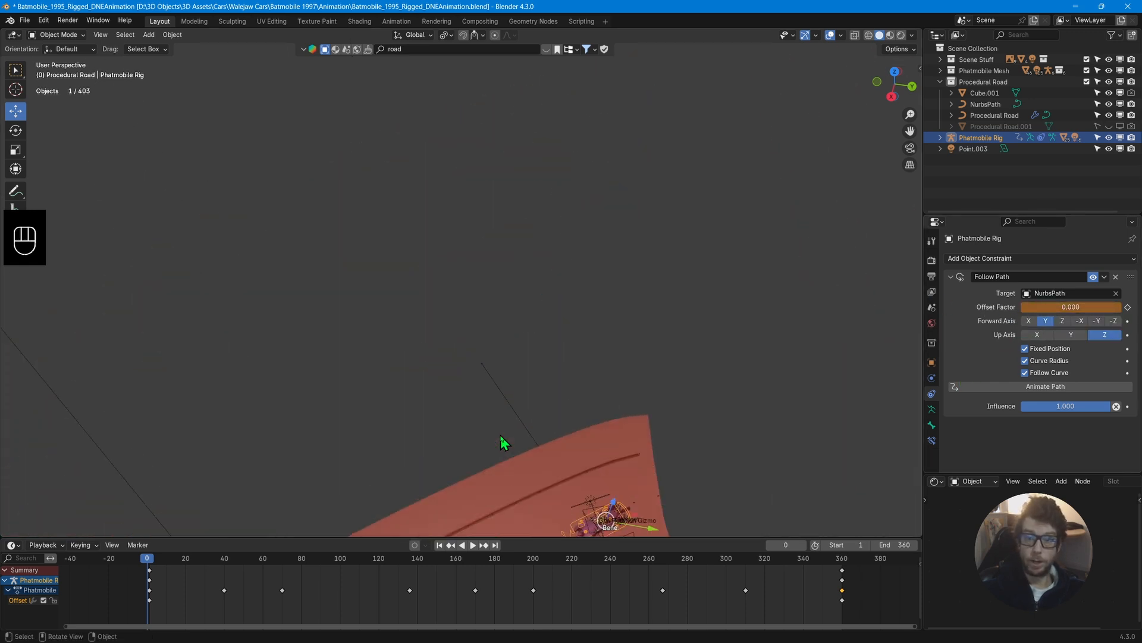
pyautogui.moveTo(502, 443); pyautogui.dragTo(538, 384, button='middle')
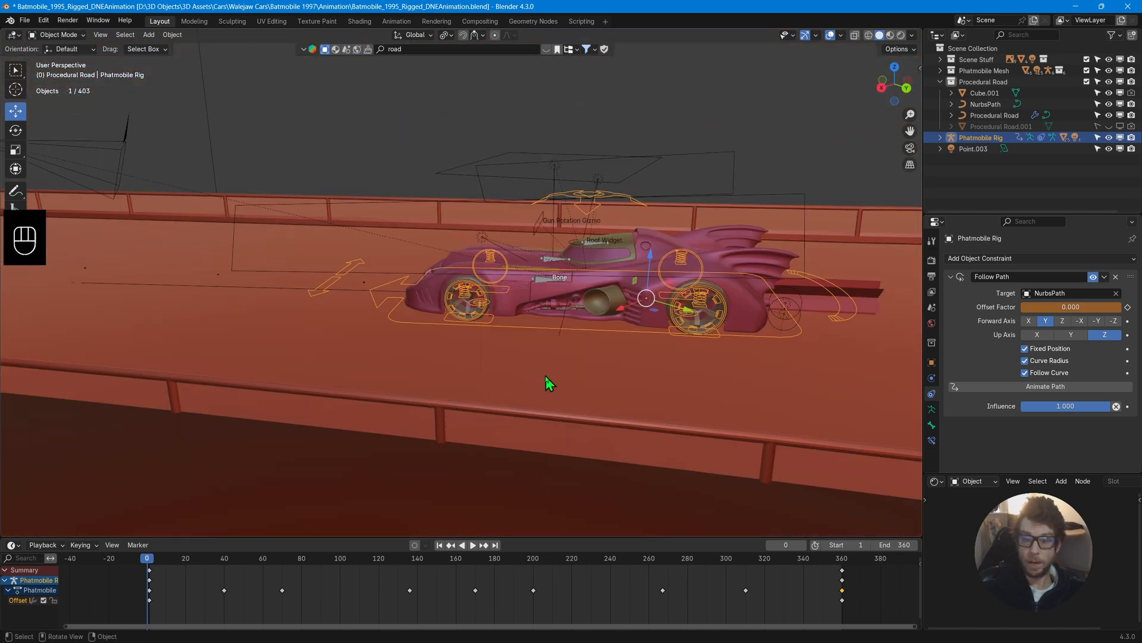
# Clear the Procedural Road.001 ground object from all six Rigacar ground sensors, covering both axles and the four wheels.
pyautogui.press('n')
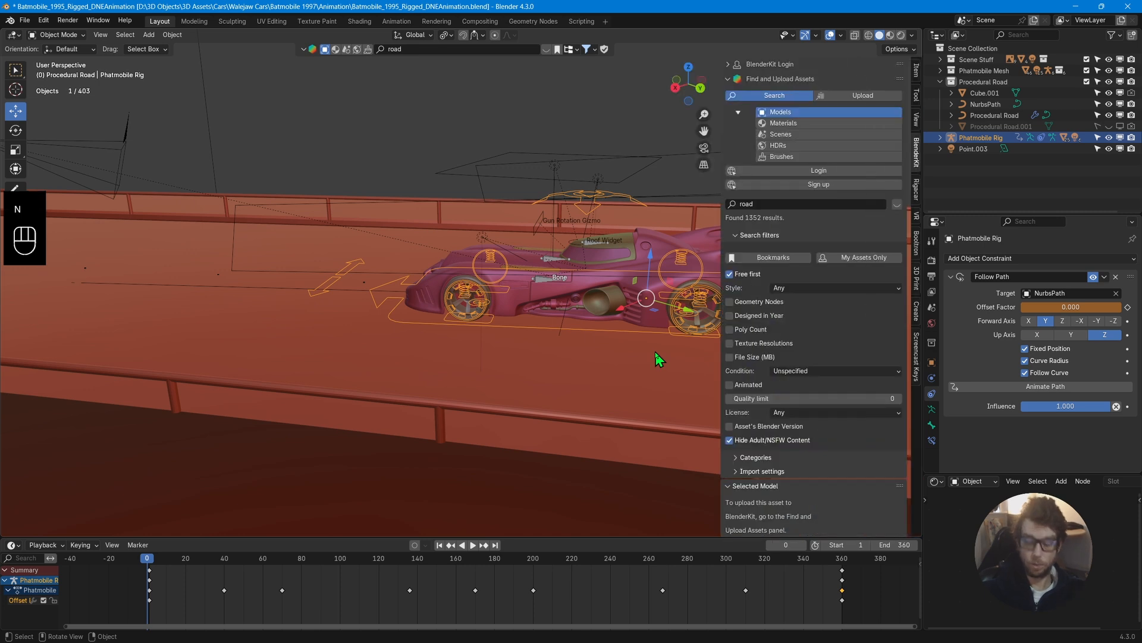
pyautogui.click(917, 194)
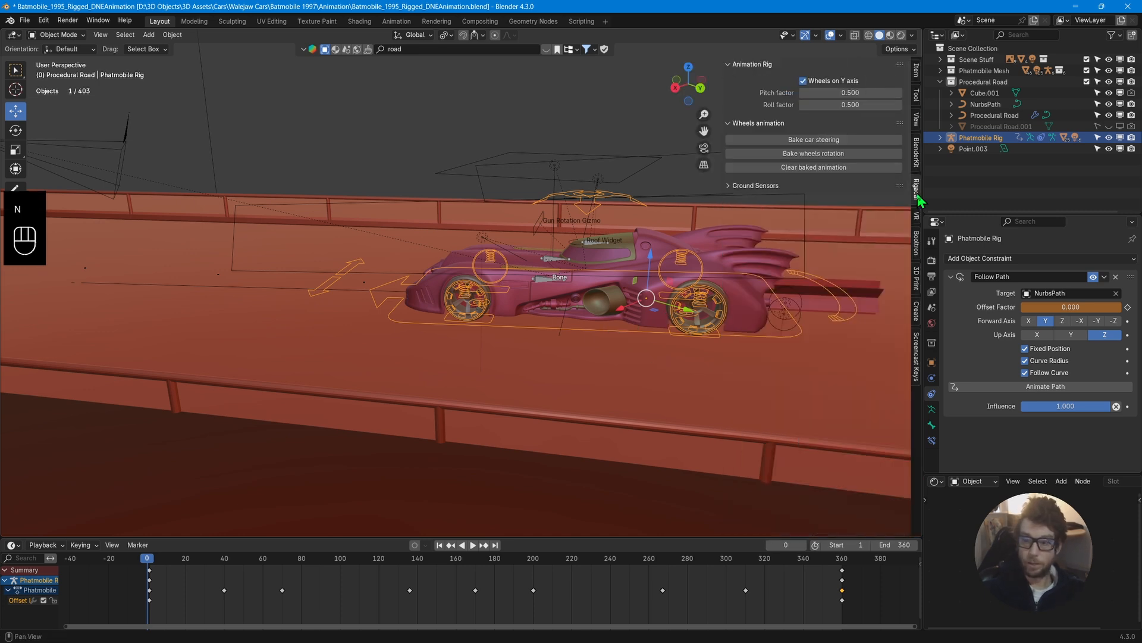
pyautogui.click(821, 186)
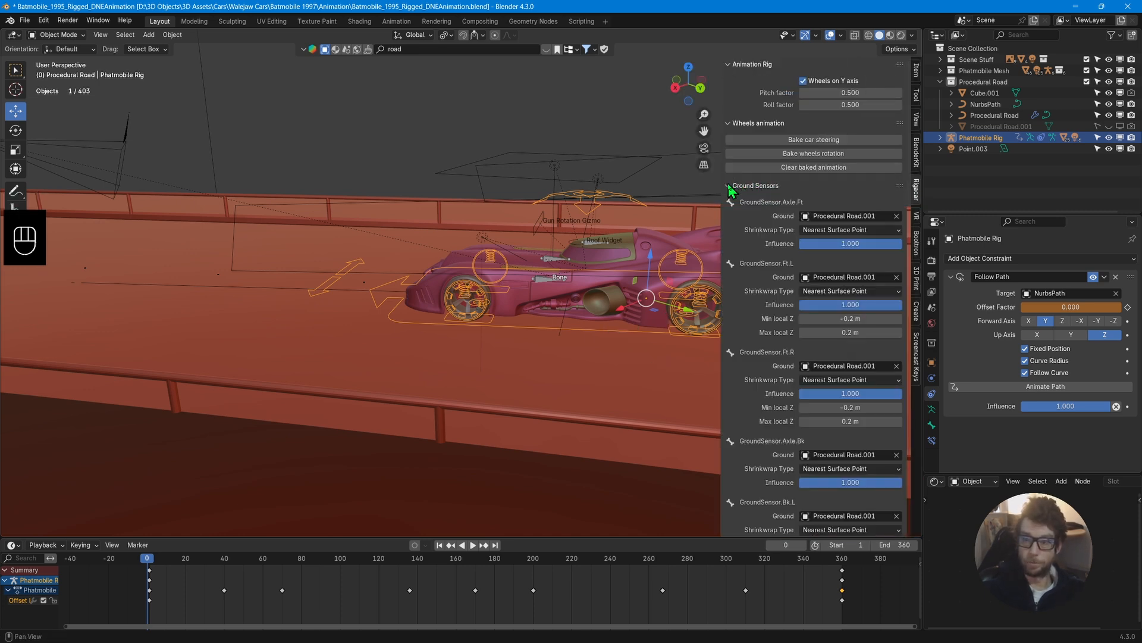
pyautogui.click(896, 216)
pyautogui.click(897, 249)
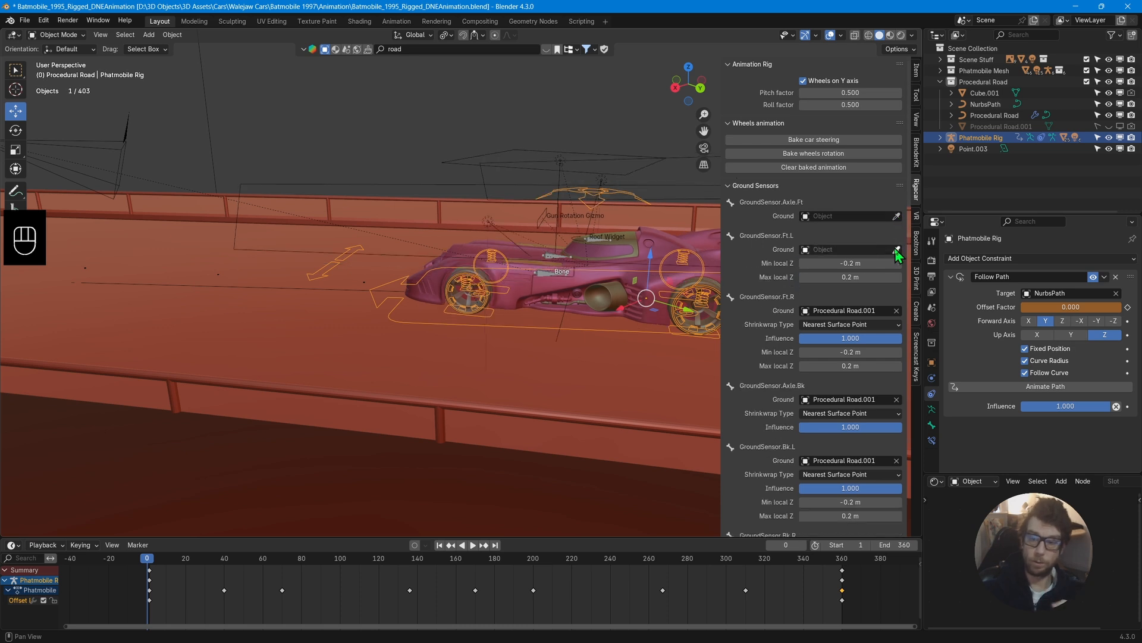
pyautogui.click(897, 311)
pyautogui.click(897, 371)
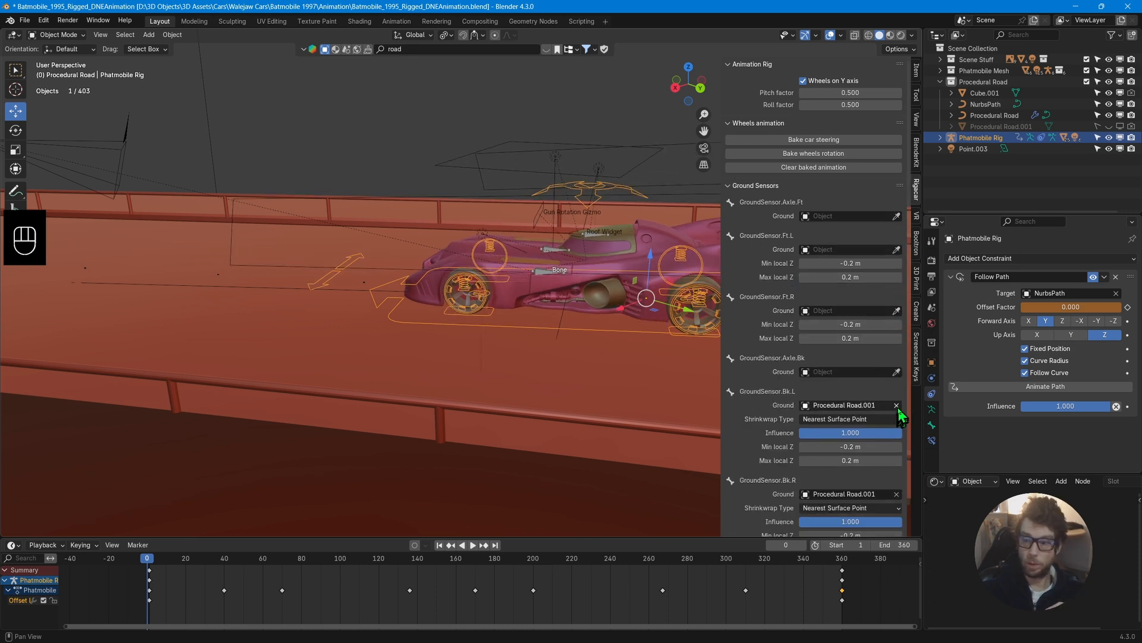
pyautogui.click(896, 406)
pyautogui.click(897, 466)
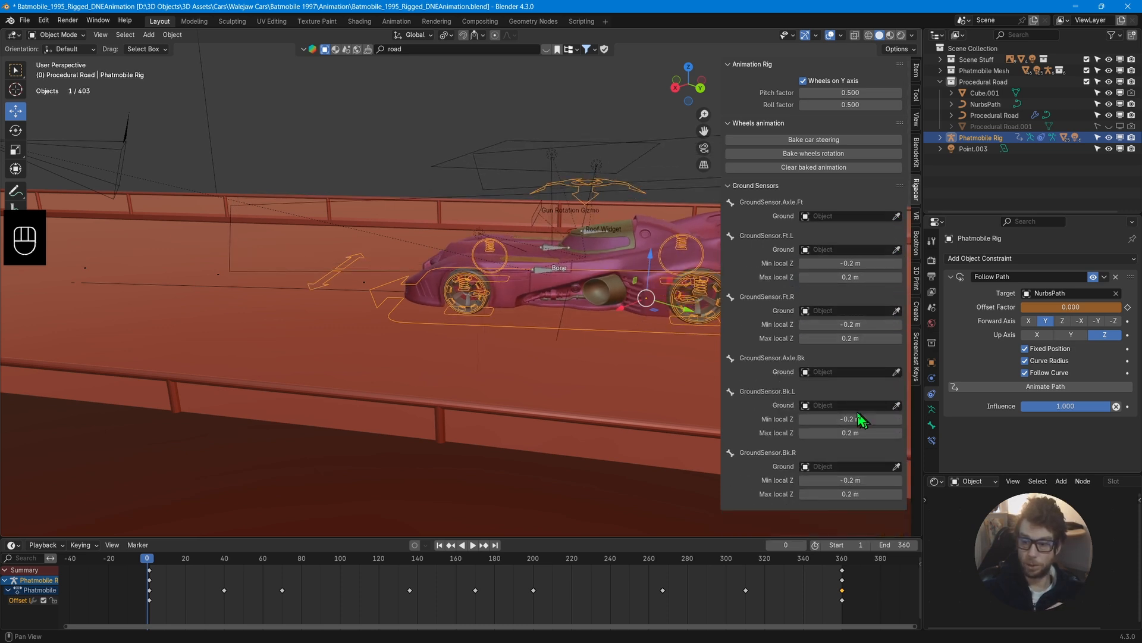
pyautogui.press('n')
# Examine how the car's wheels sit on the road surface with the ground sensors cleared.
pyautogui.scroll(5, 568, 396)
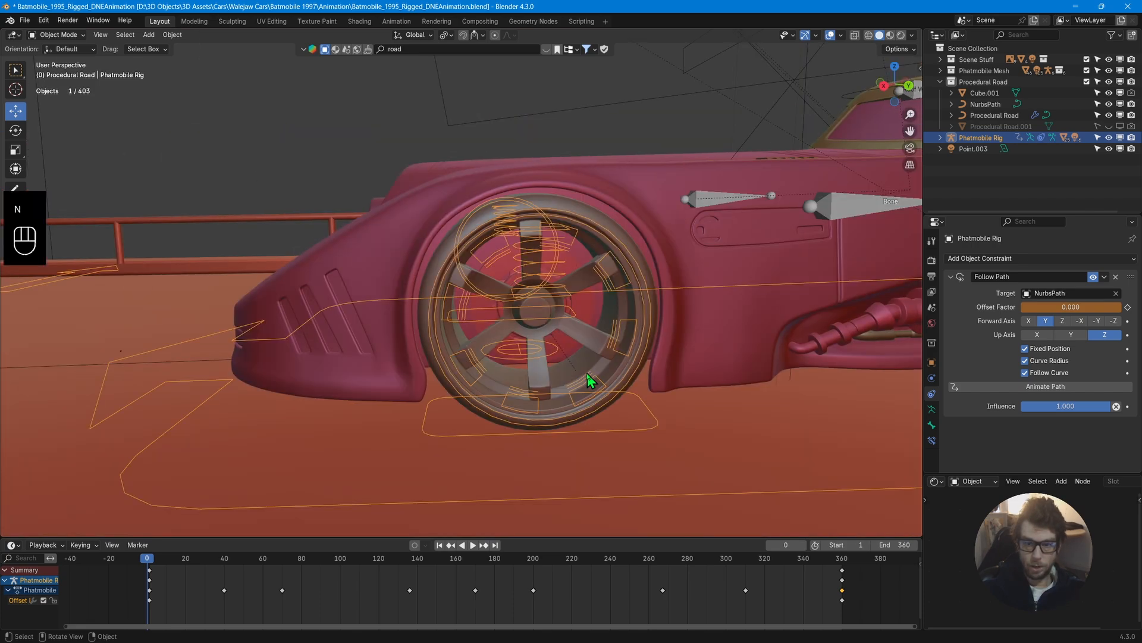
pyautogui.moveTo(587, 383); pyautogui.dragTo(583, 426, button='middle')
pyautogui.scroll(-5, 619, 388)
pyautogui.scroll(7, 618, 388)
pyautogui.scroll(-7, 616, 387)
pyautogui.scroll(-4, 595, 394)
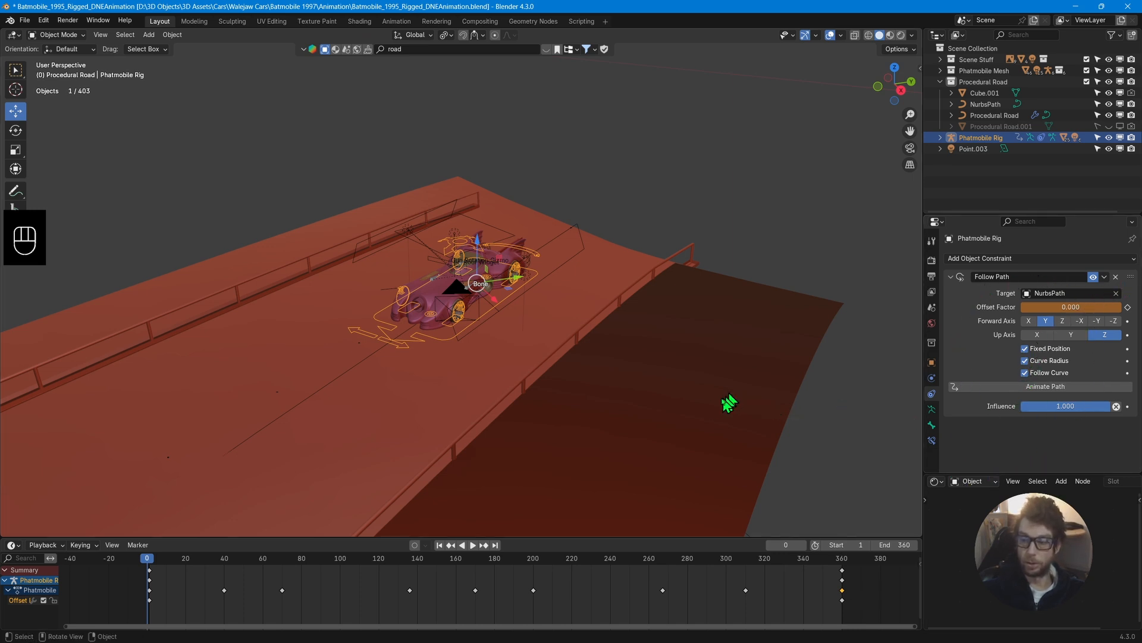
pyautogui.moveTo(699, 406); pyautogui.dragTo(589, 334, button='middle')
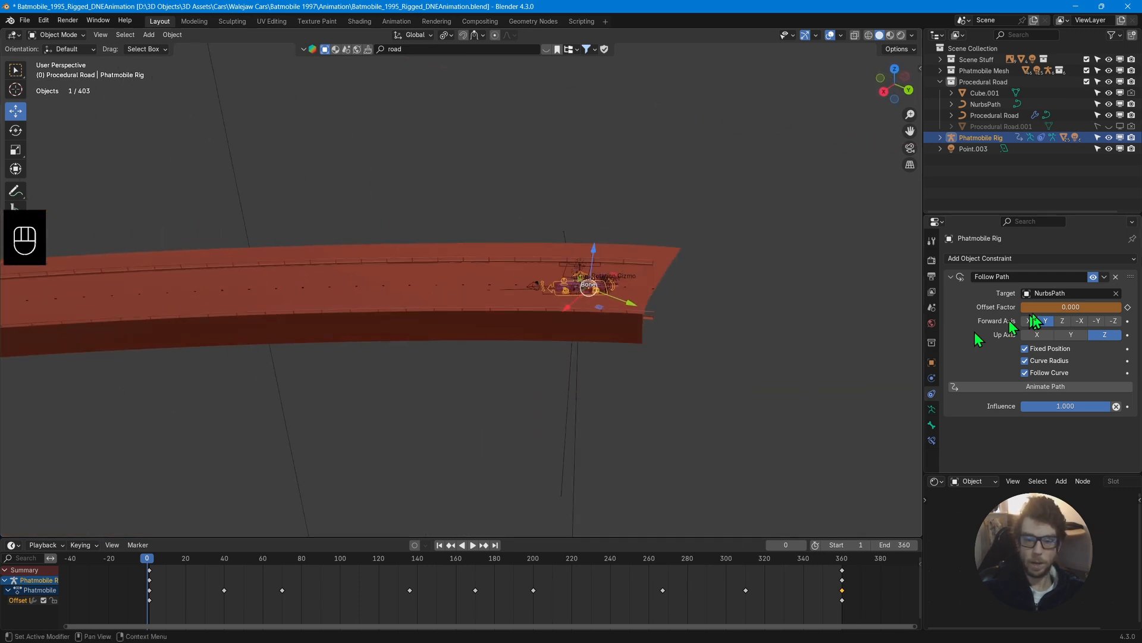
# Demonstrate the Offset Factor by sliding the rig along the NURBS path and returning the value to 0.000.
pyautogui.moveTo(1036, 314)
pyautogui.mouseDown()
pyautogui.moveTo(1068, 313)
pyautogui.moveTo(1023, 314)
pyautogui.mouseUp()
pyautogui.scroll(-9, 675, 385)
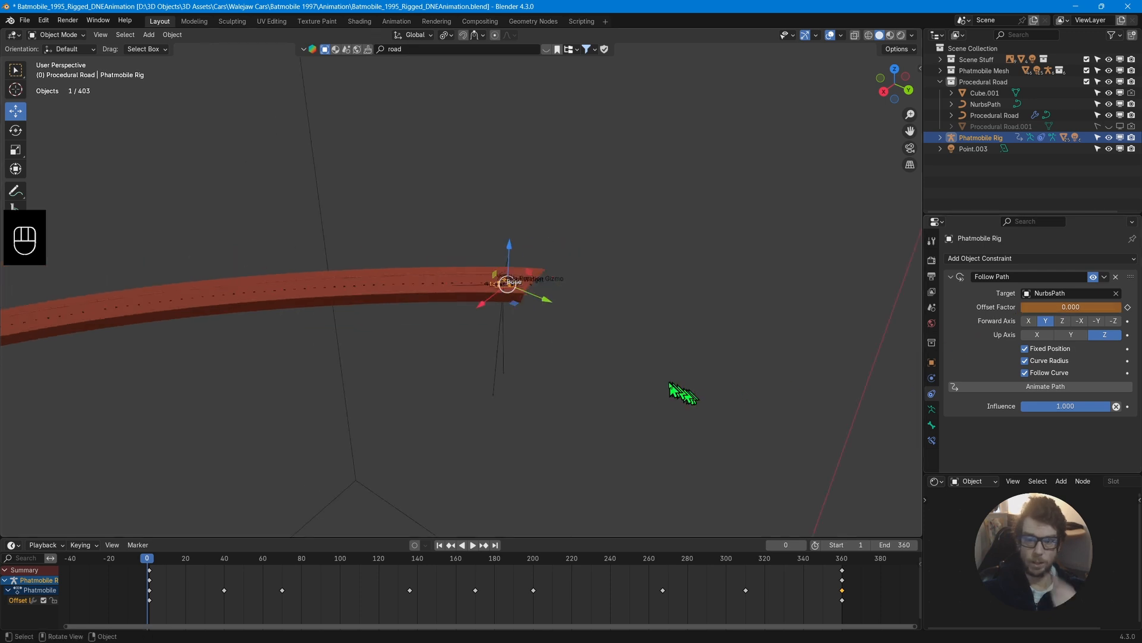
pyautogui.keyDown('shift'); pyautogui.moveTo(631, 384); pyautogui.dragTo(613, 307, button='middle'); pyautogui.keyUp('shift')
pyautogui.moveTo(1047, 307); pyautogui.dragTo(1021, 309)
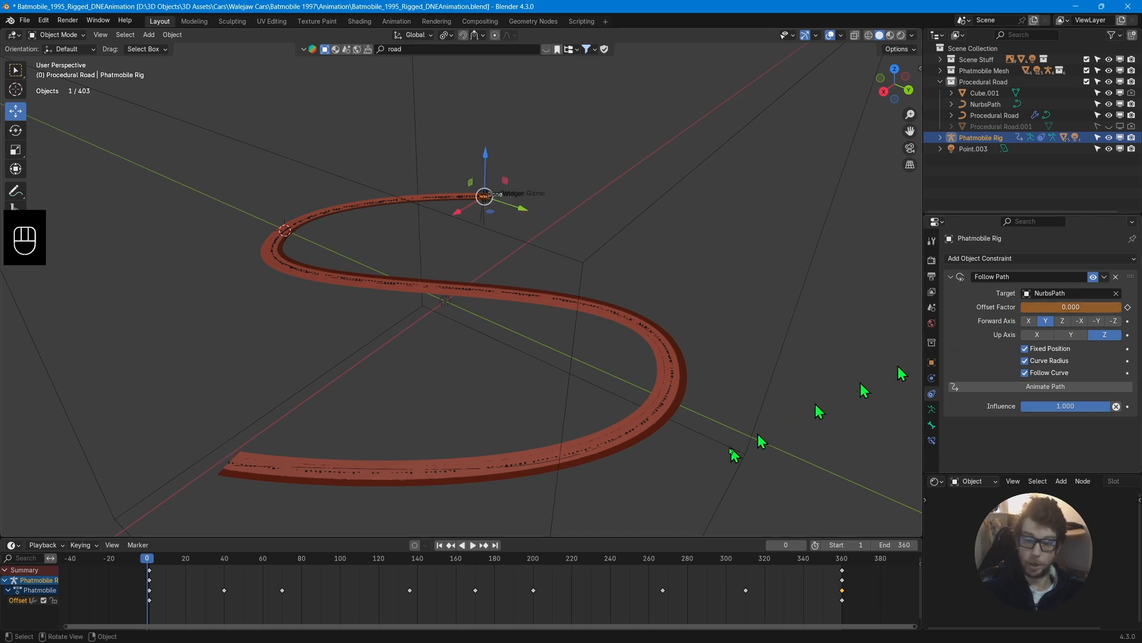
# Compare the Offset Factor keyframes at frames 360 and 1, and slide the value at frame 1 to 0.123.
pyautogui.click(494, 545)
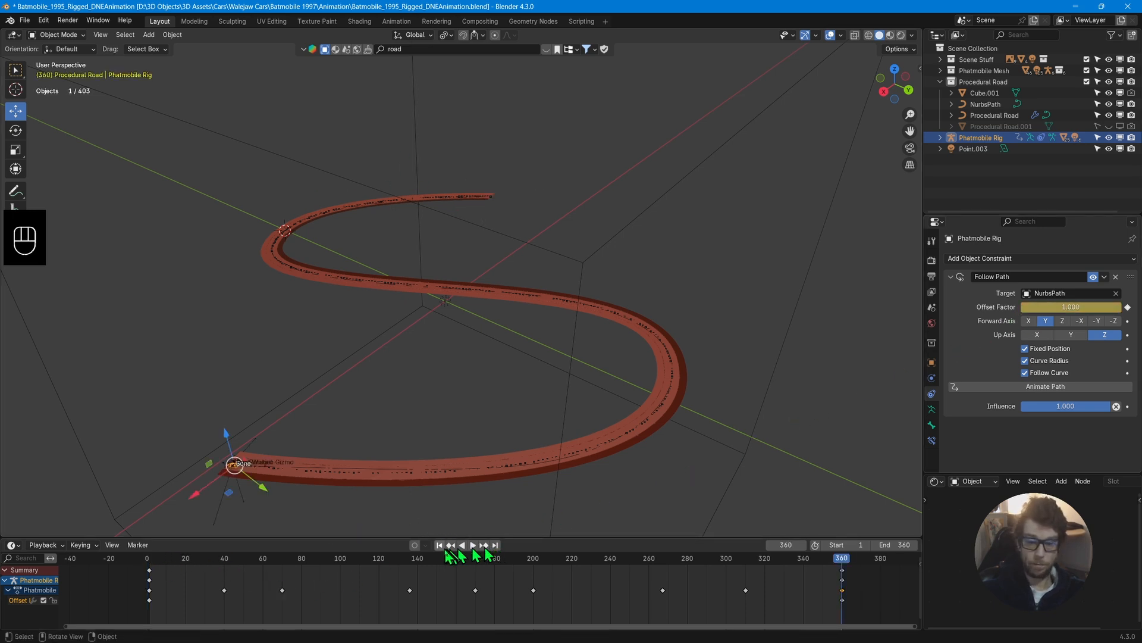
pyautogui.click(449, 546)
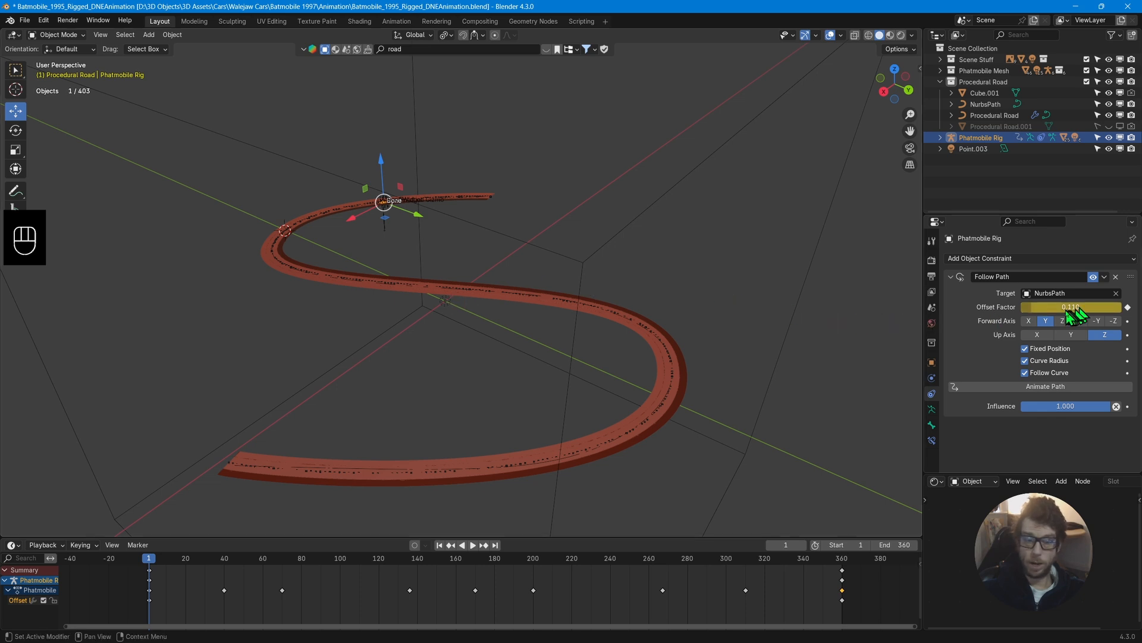
pyautogui.keyDown('shift'); pyautogui.moveTo(538, 244); pyautogui.dragTo(630, 251, button='middle'); pyautogui.keyUp('shift')
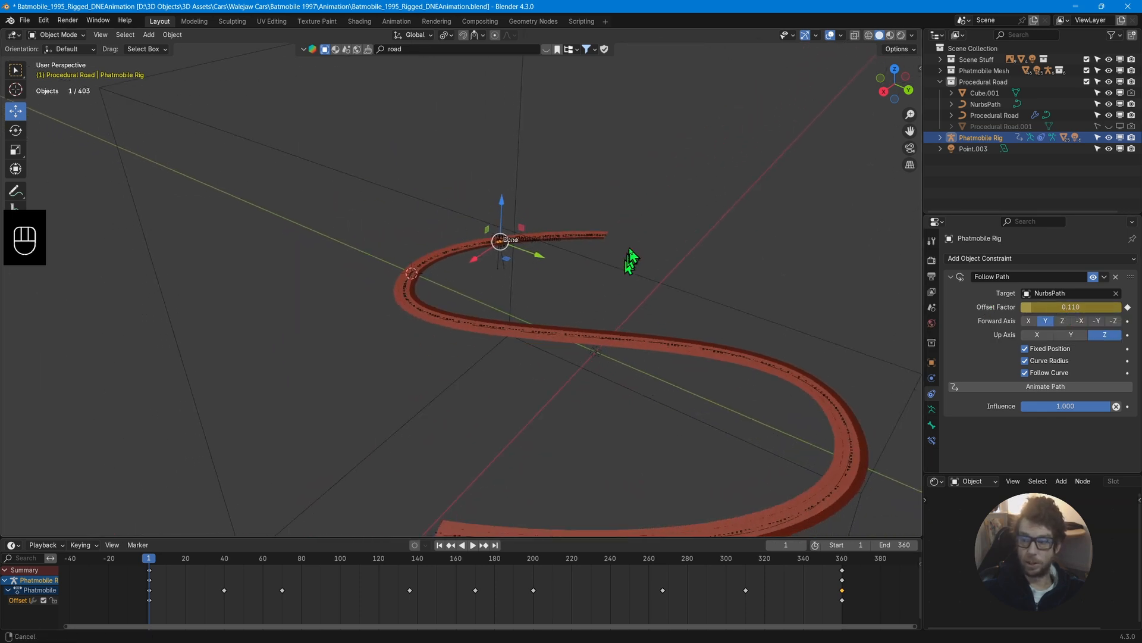
pyautogui.scroll(5, 562, 294)
pyautogui.moveTo(562, 294); pyautogui.dragTo(596, 311, button='middle')
pyautogui.keyDown('shift'); pyautogui.moveTo(602, 197); pyautogui.dragTo(536, 296, button='middle'); pyautogui.keyUp('shift')
pyautogui.scroll(5, 554, 270)
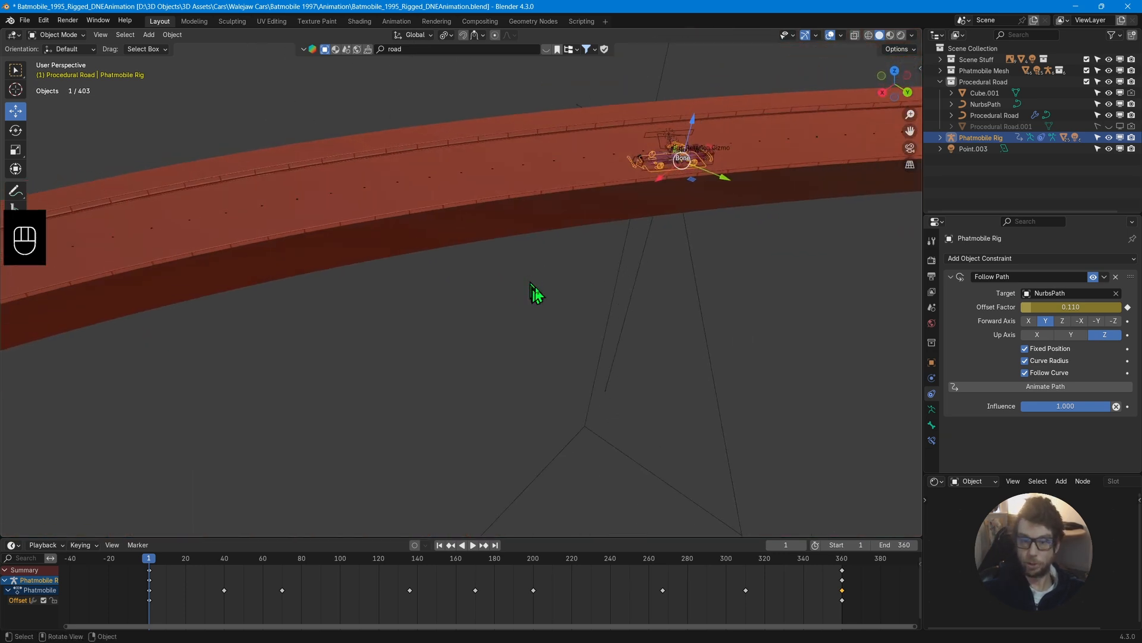
pyautogui.moveTo(1044, 307)
pyautogui.mouseDown()
pyautogui.moveTo(1119, 307)
pyautogui.moveTo(1065, 307)
pyautogui.mouseUp()
# Look through the scene camera and expand the Phatmobile Rig hierarchy to reveal the camera parented to it.
pyautogui.moveTo(702, 261); pyautogui.dragTo(722, 355, button='middle')
pyautogui.press('KP_0')
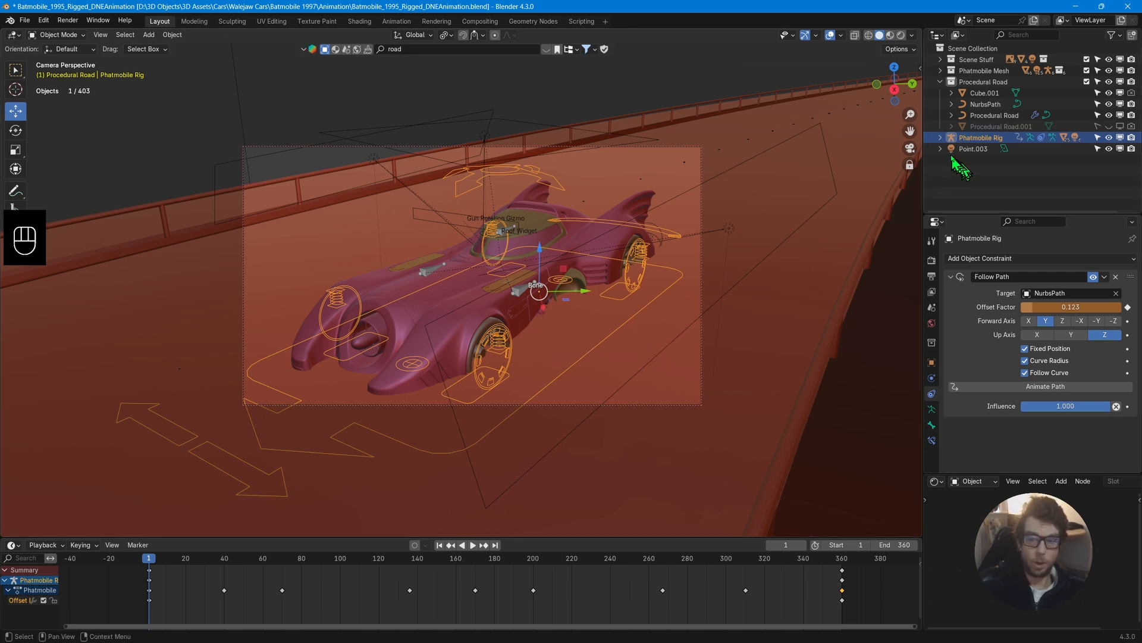
pyautogui.click(941, 138)
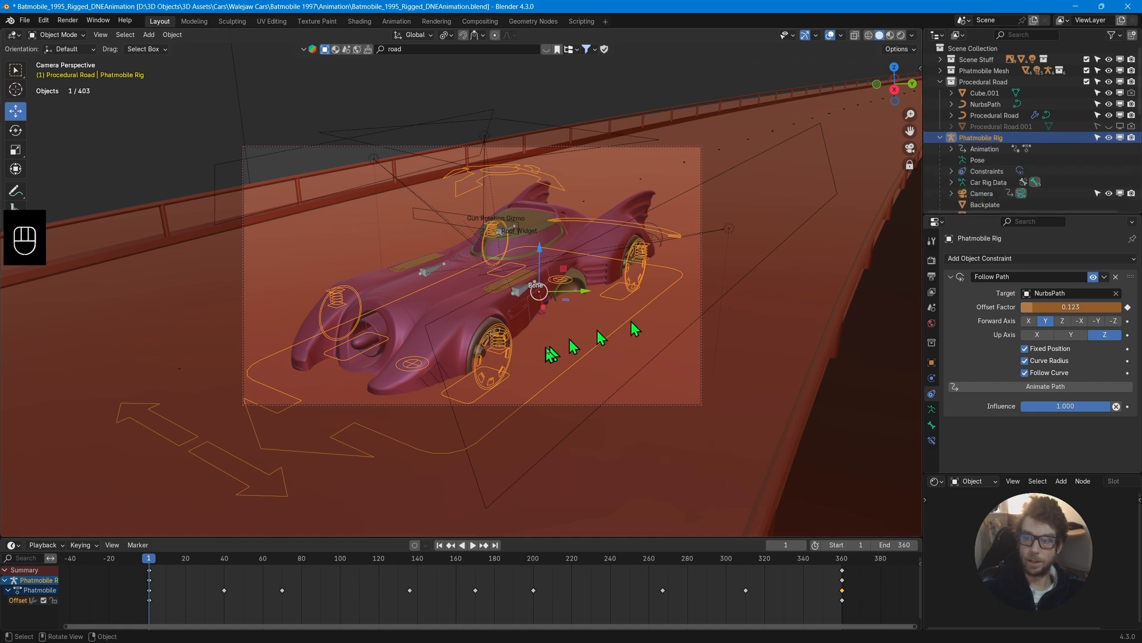
# Play and scrub the animation through the camera view to review the car's motion, and return to frame 1.
pyautogui.press('space')
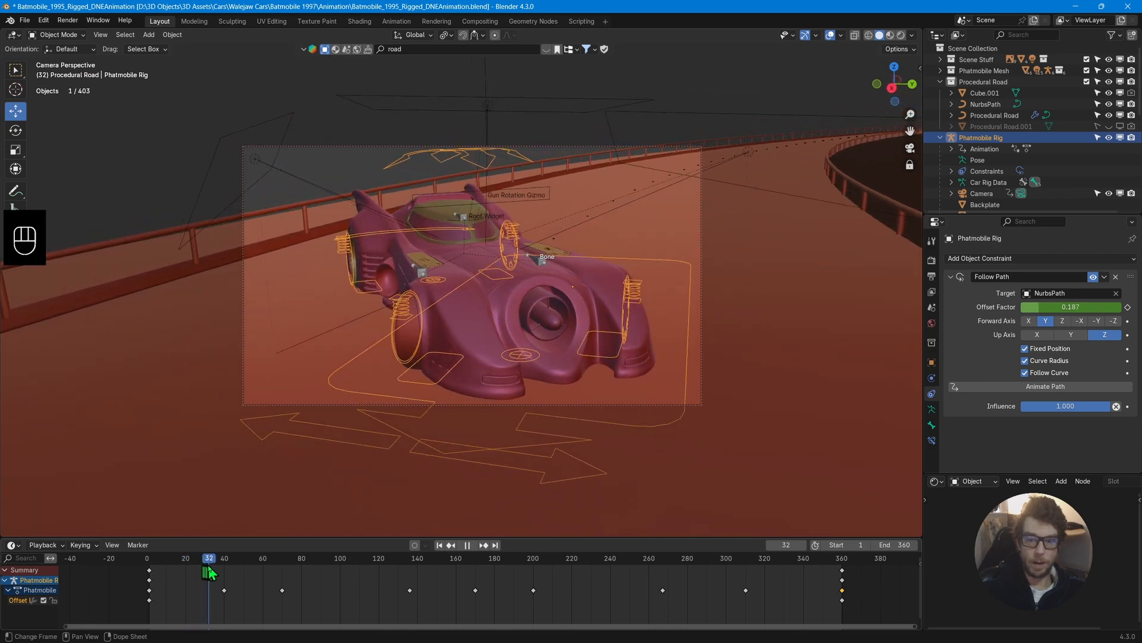
pyautogui.press('space')
pyautogui.moveTo(180, 572); pyautogui.dragTo(778, 609)
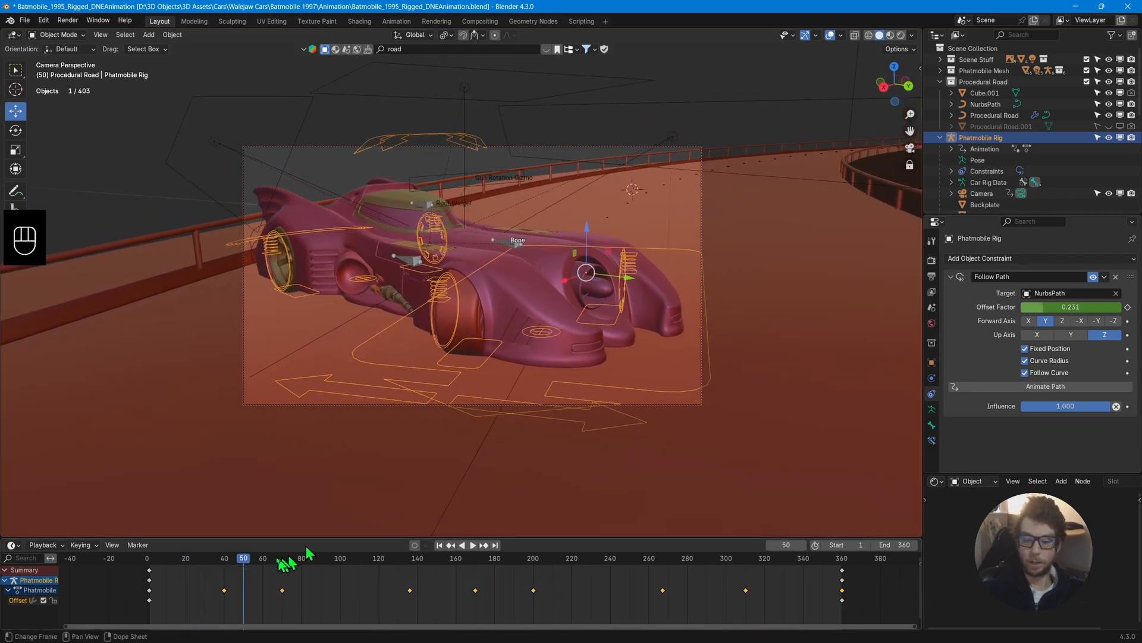
pyautogui.press('space')
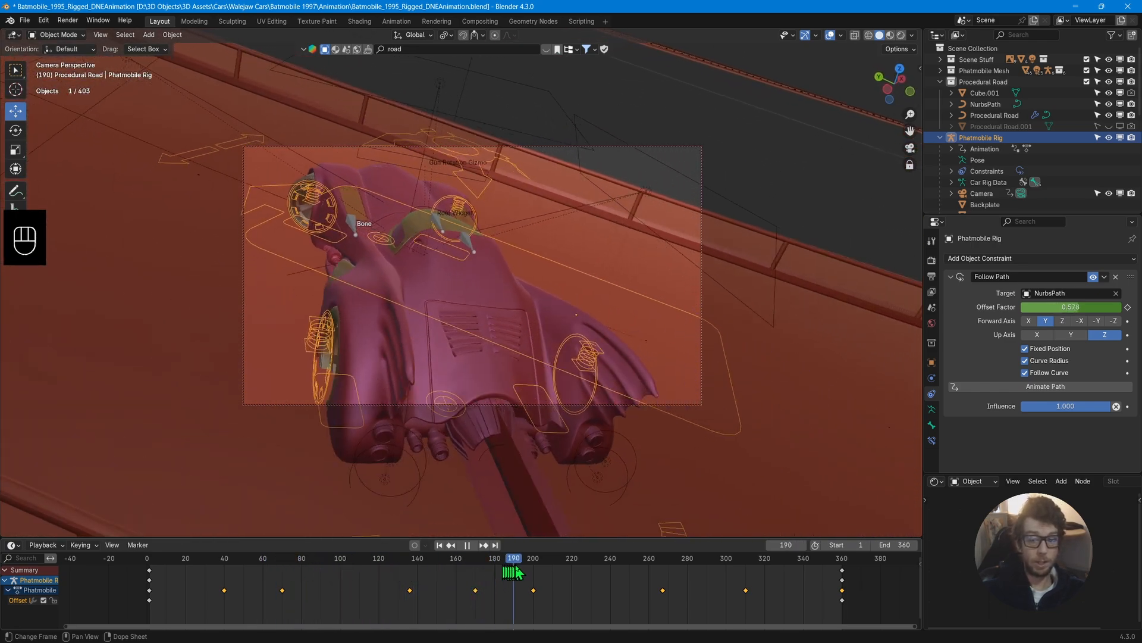
pyautogui.moveTo(537, 565); pyautogui.dragTo(147, 545)
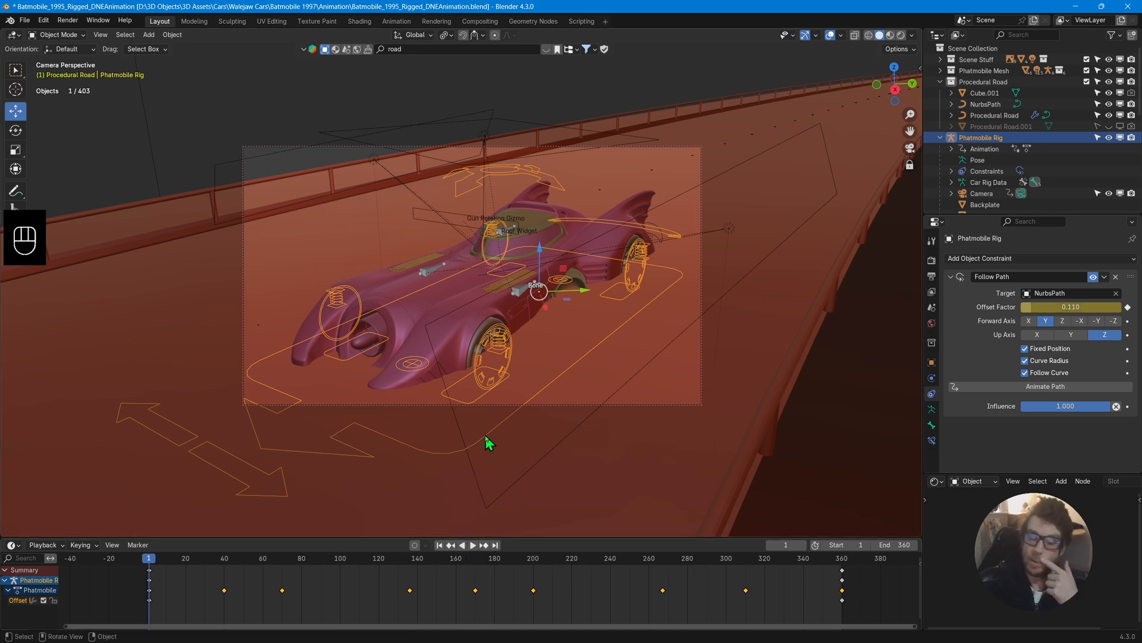
# Select the rig's Drift bone in Pose Mode, scrub its keyframed motion to frame 360, and return to Object Mode at frame 1.
pyautogui.hotkey('ctrl', 'Tab')
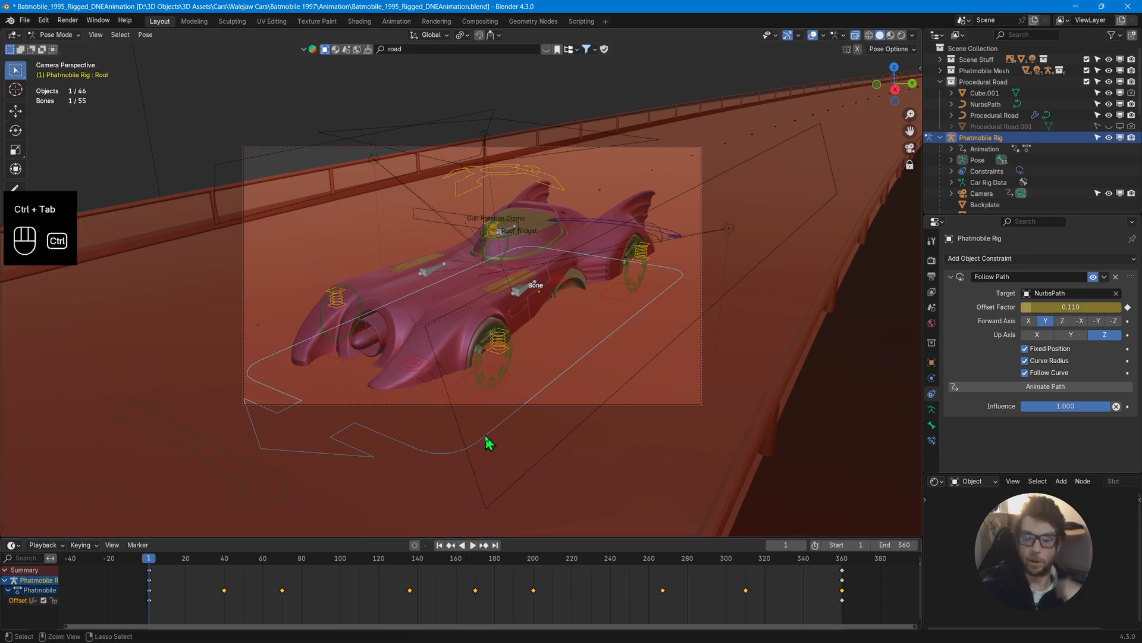
pyautogui.click(673, 236)
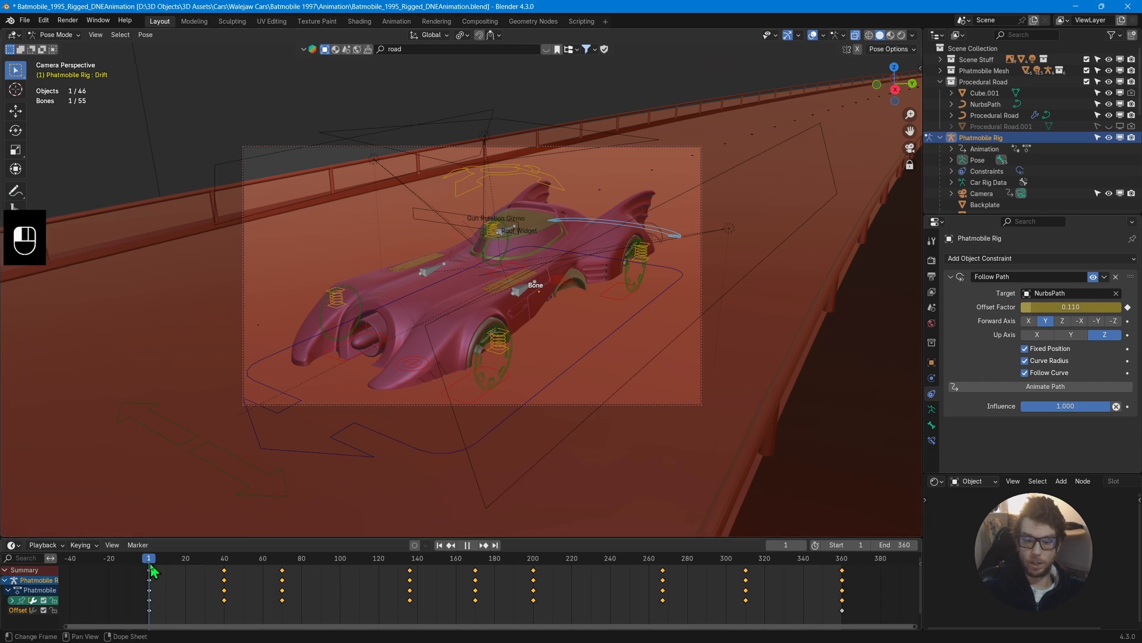
pyautogui.moveTo(151, 571); pyautogui.dragTo(505, 626)
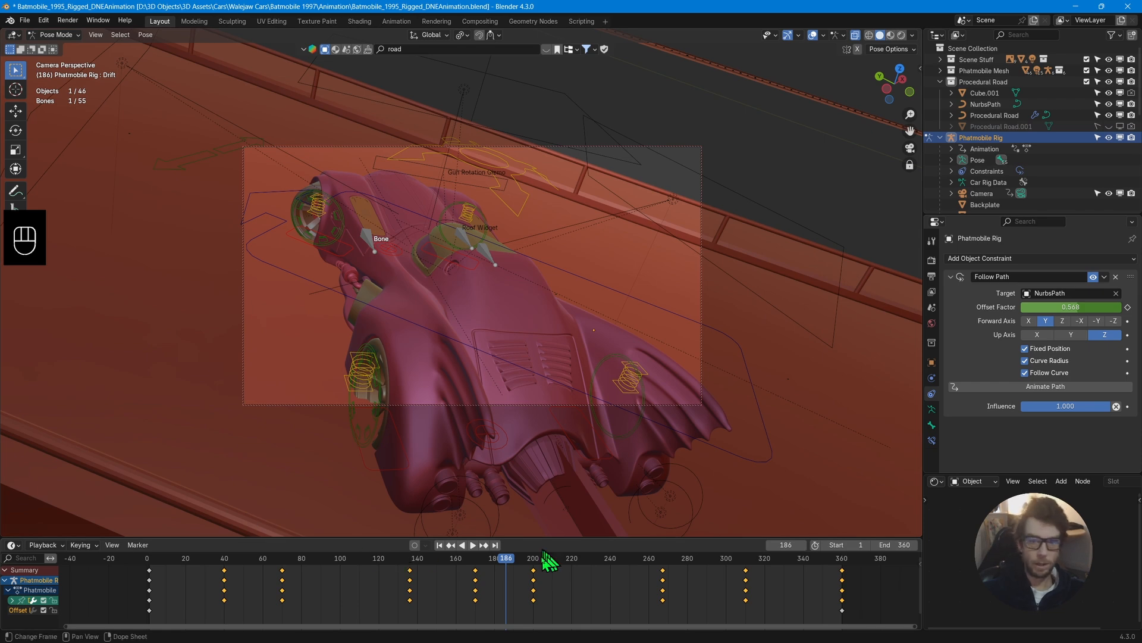
pyautogui.moveTo(501, 563); pyautogui.dragTo(839, 581)
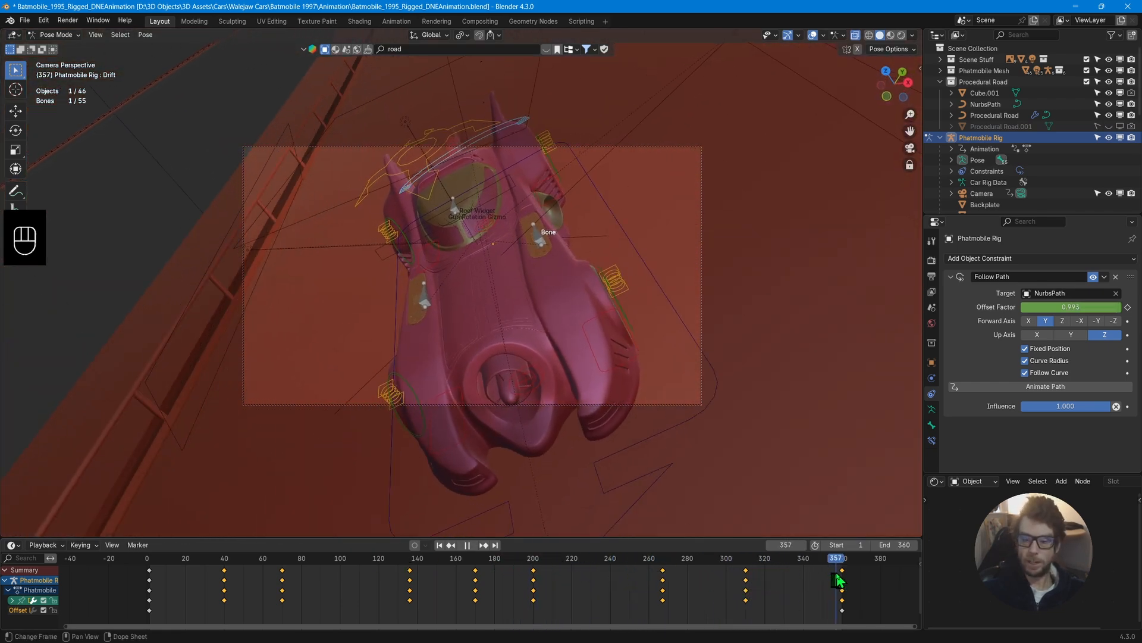
pyautogui.click(440, 545)
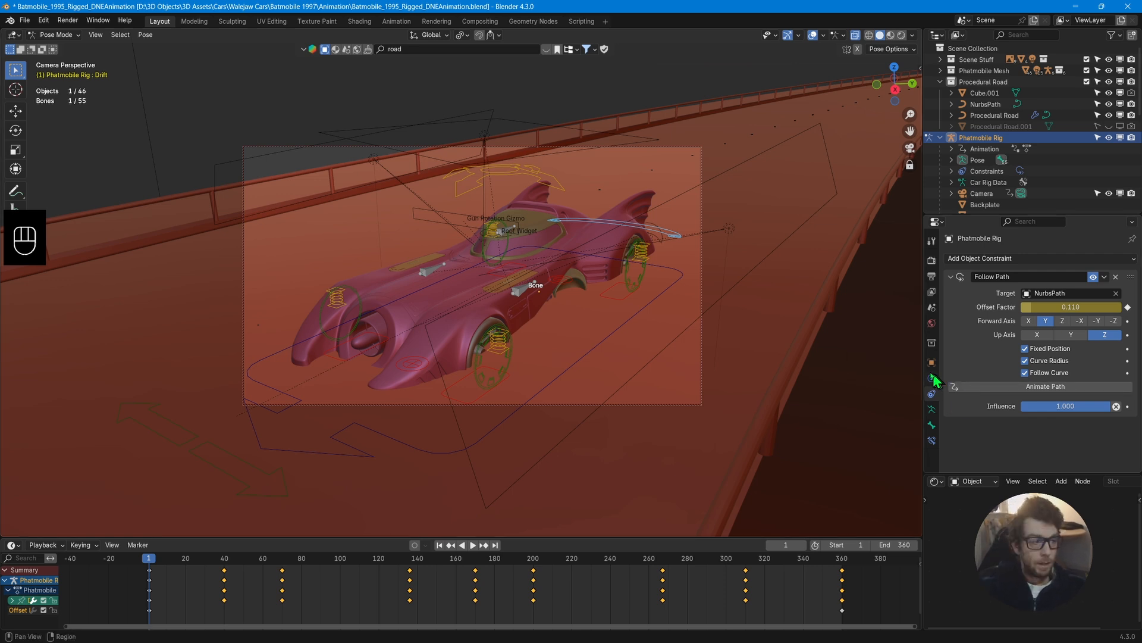
pyautogui.moveTo(153, 559); pyautogui.dragTo(842, 601)
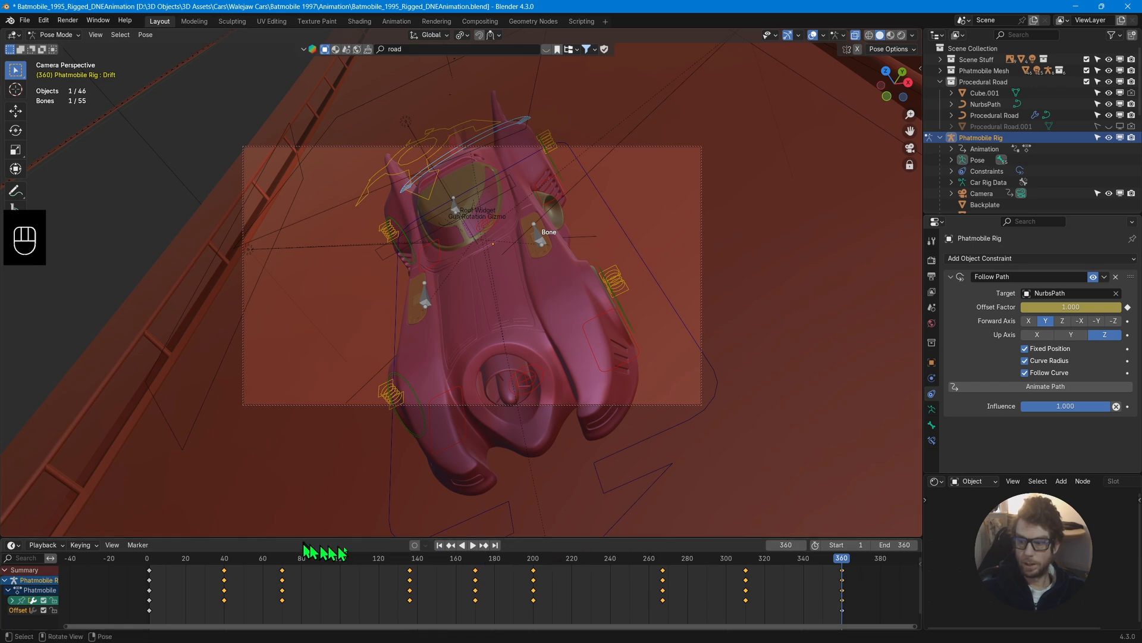
pyautogui.hotkey('ctrl', 'Tab')
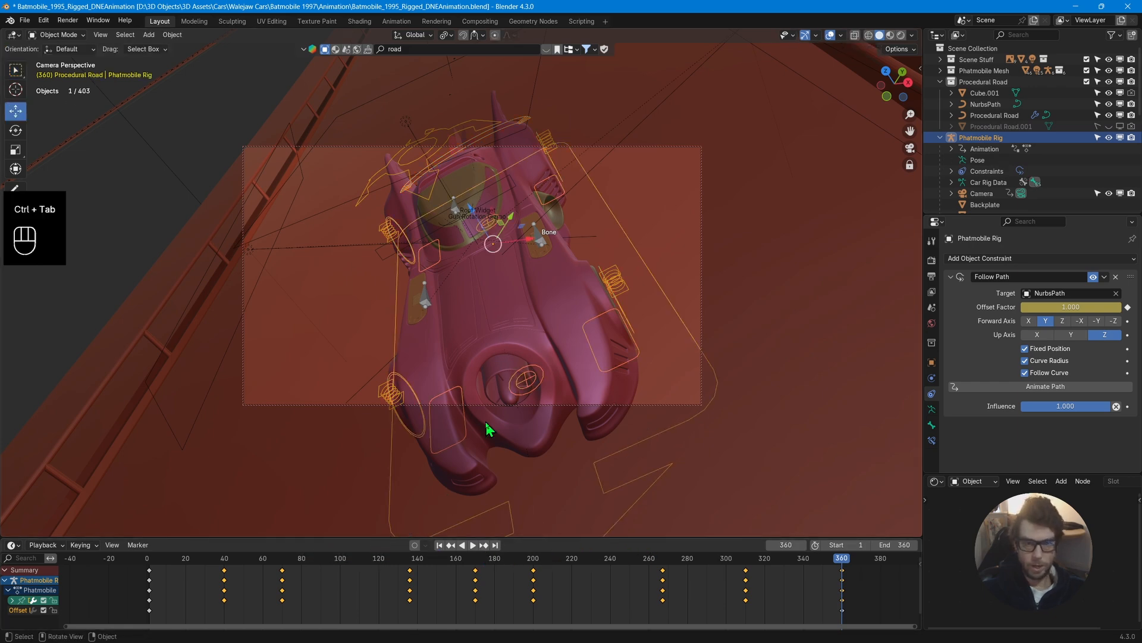
pyautogui.click(440, 545)
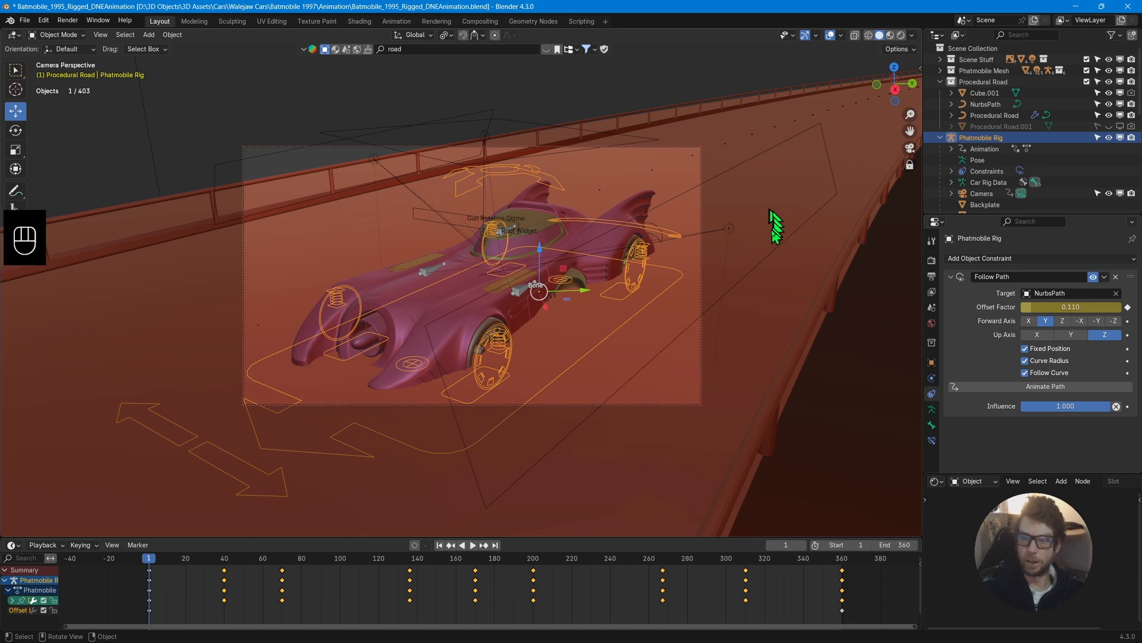
# Demonstrate sliding the Offset Factor at frame 1 to 0.000, and restore its keyframed value.
pyautogui.moveTo(1060, 309); pyautogui.dragTo(1021, 313)
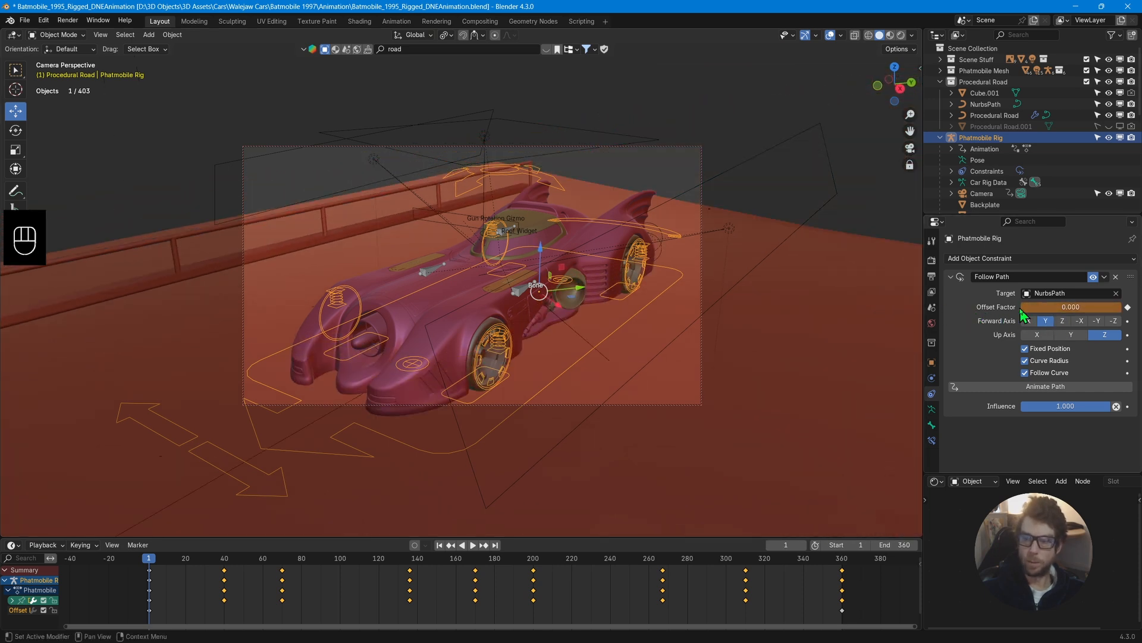
pyautogui.moveTo(277, 137); pyautogui.dragTo(839, 258)
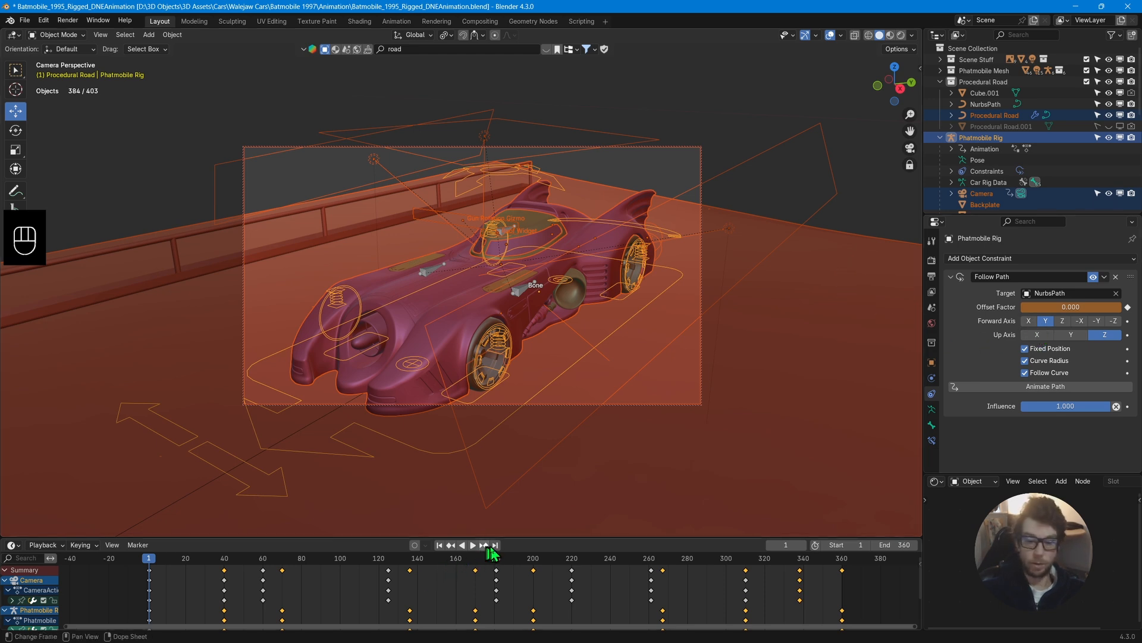
pyautogui.click(451, 544)
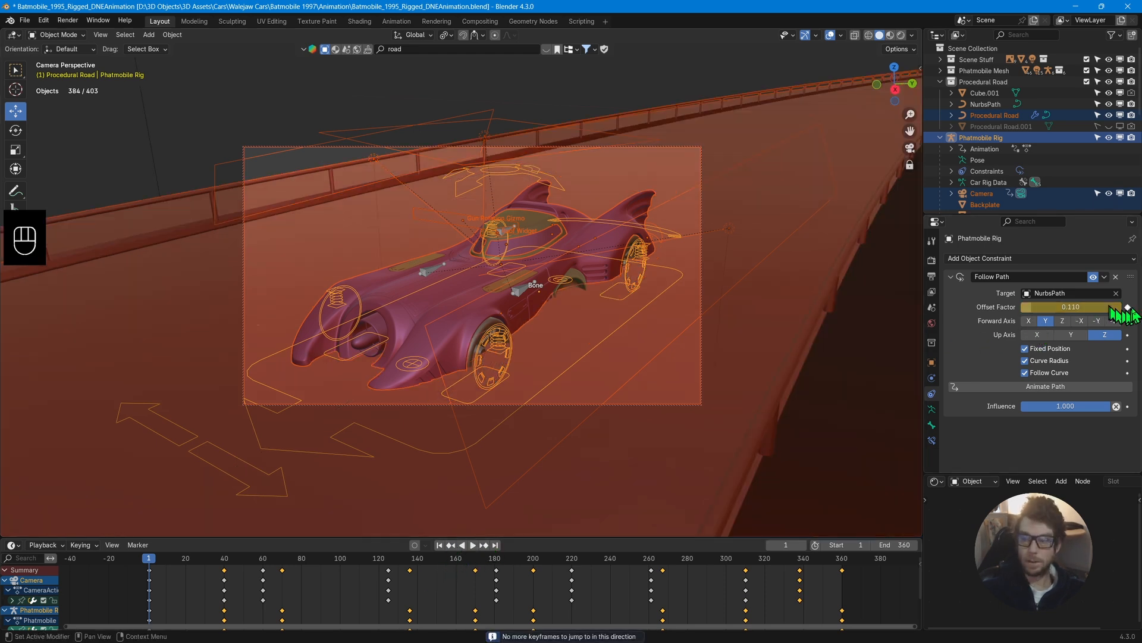
pyautogui.click(1127, 307)
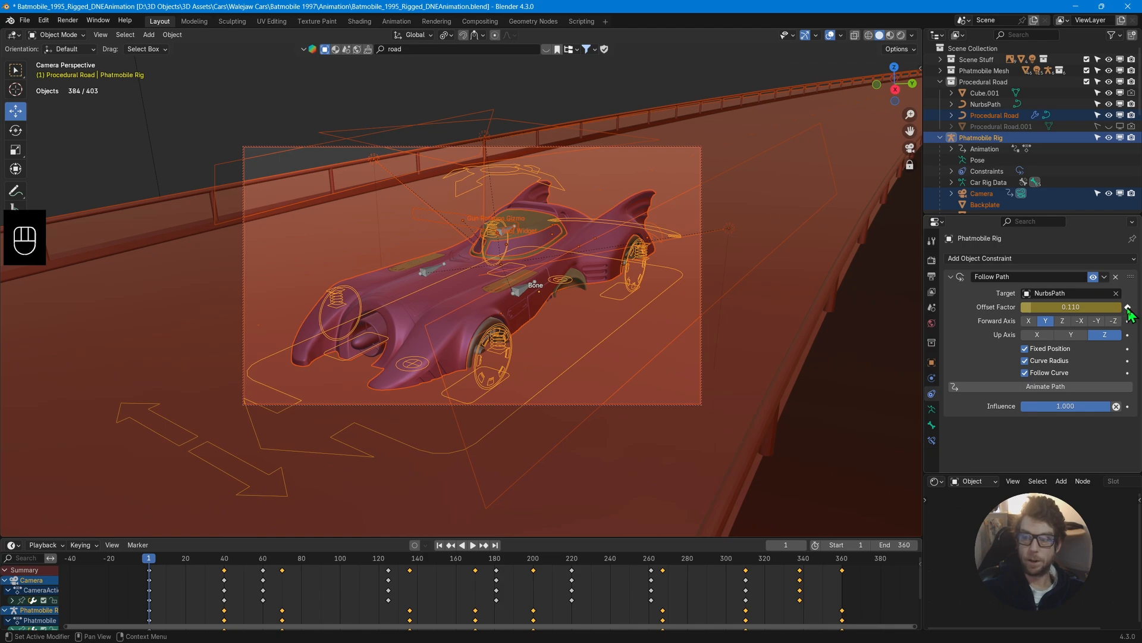
# Preview frame 98 in Rendered viewport shading with the overlays hidden and the objects deselected.
pyautogui.moveTo(154, 572); pyautogui.dragTo(337, 573)
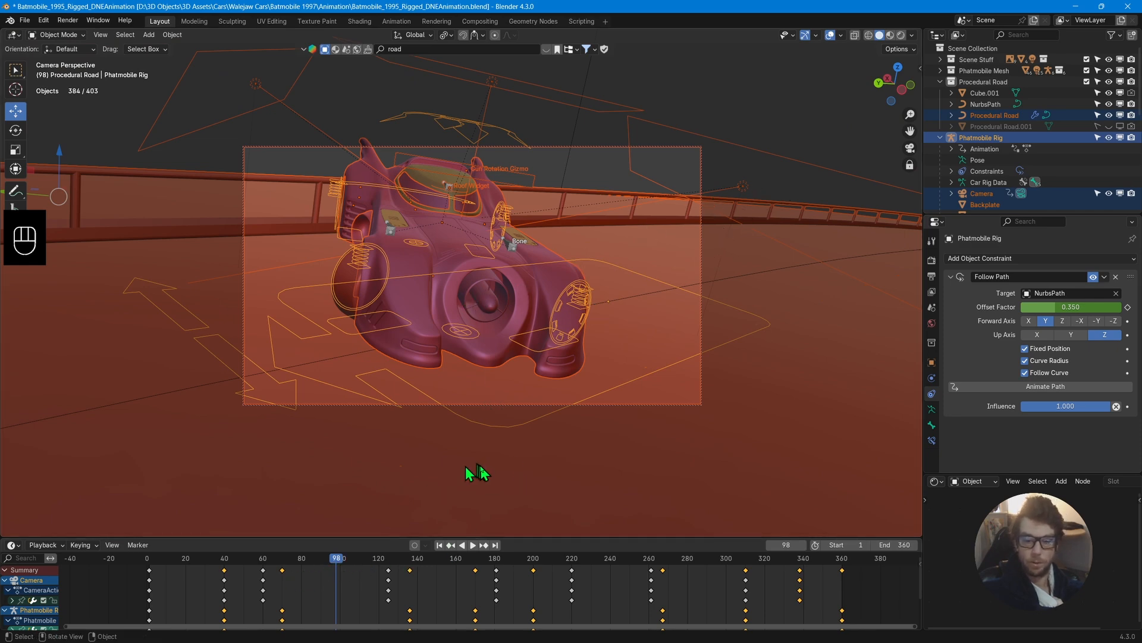
pyautogui.click(891, 35)
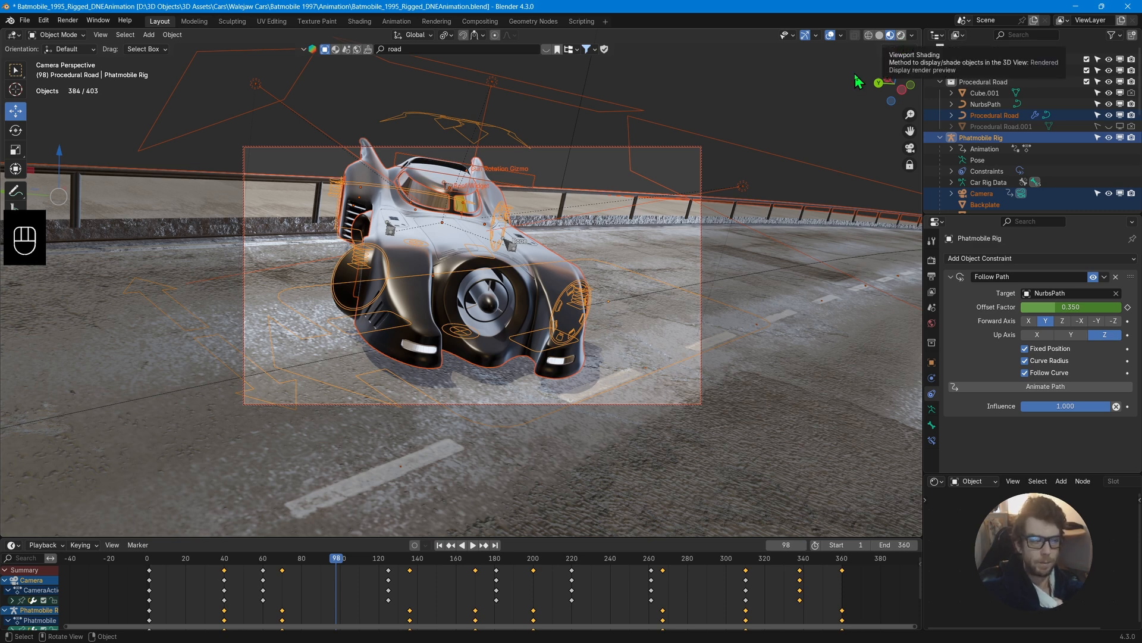
pyautogui.click(902, 35)
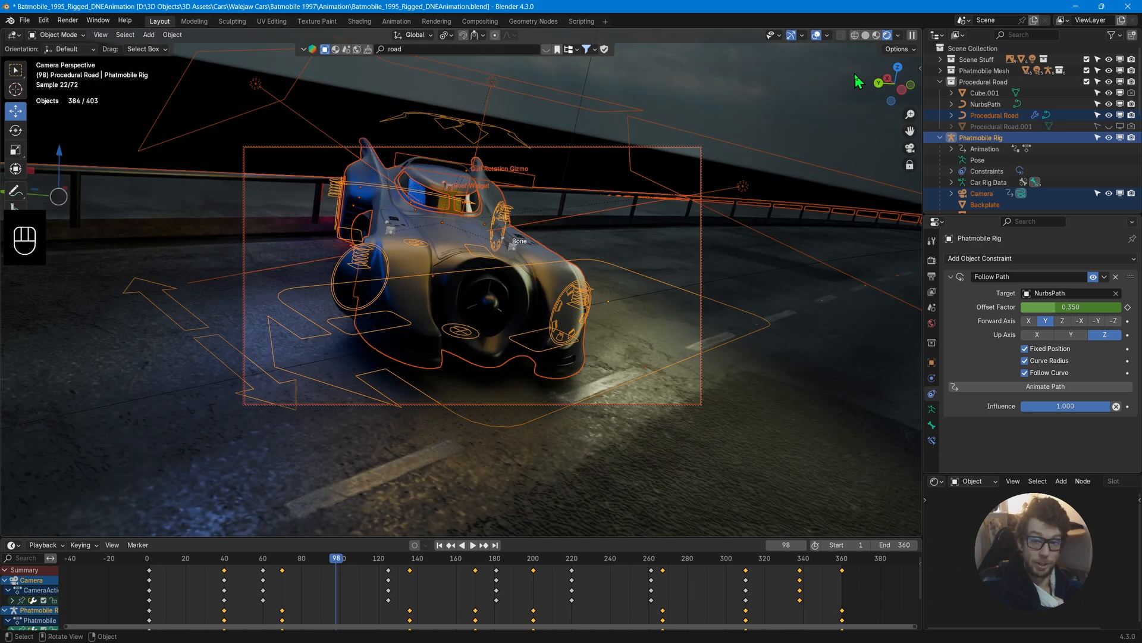
pyautogui.click(817, 35)
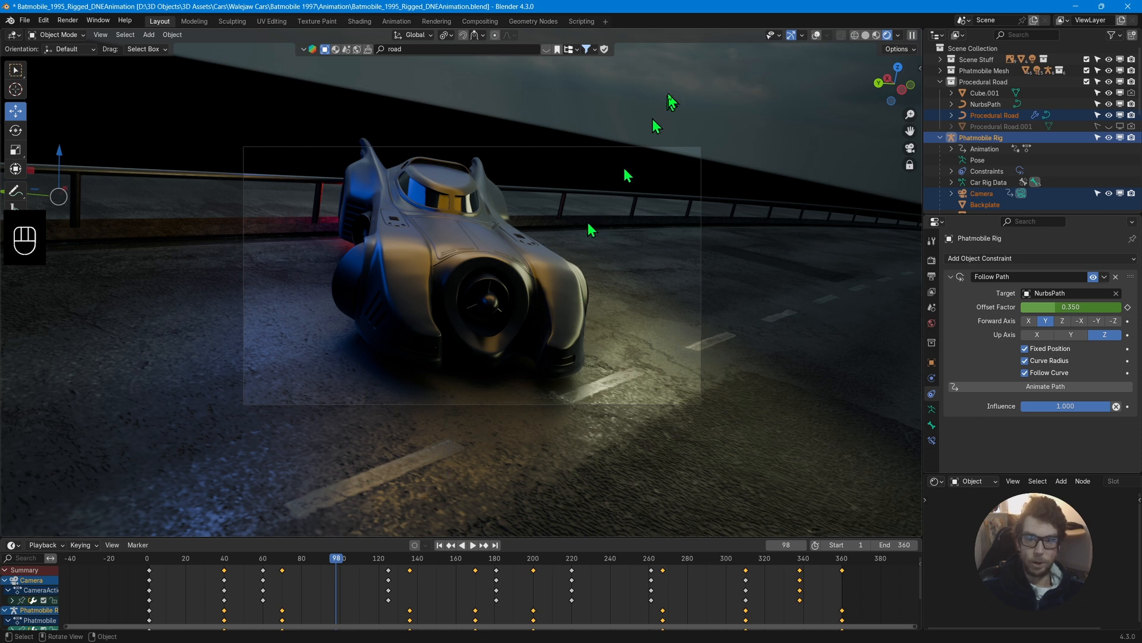
pyautogui.moveTo(637, 108); pyautogui.dragTo(733, 175)
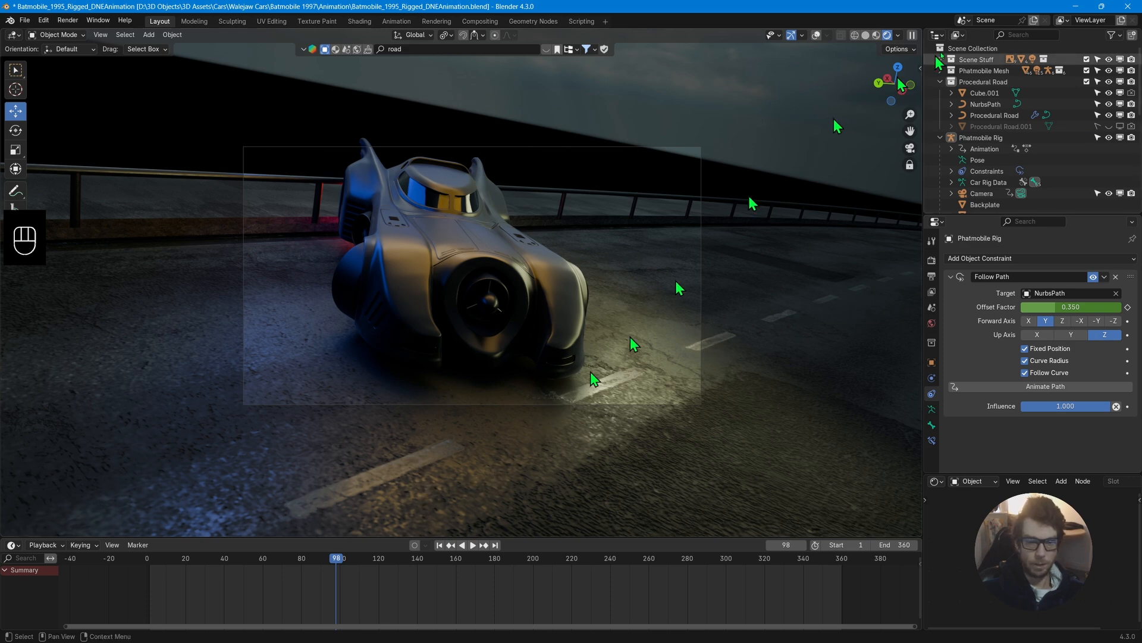
pyautogui.click(899, 35)
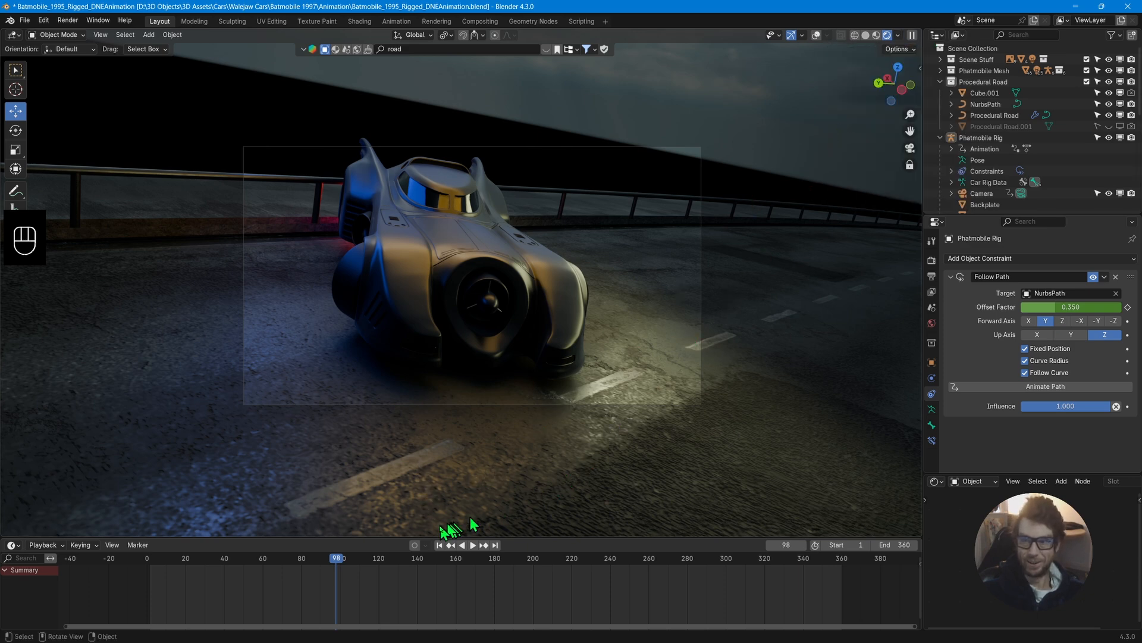
# Move the animation to frame 63 and bring up the Rigacar Ground Sensors settings.
pyautogui.moveTo(343, 561)
pyautogui.mouseDown()
pyautogui.moveTo(149, 562)
pyautogui.moveTo(269, 565)
pyautogui.mouseUp()
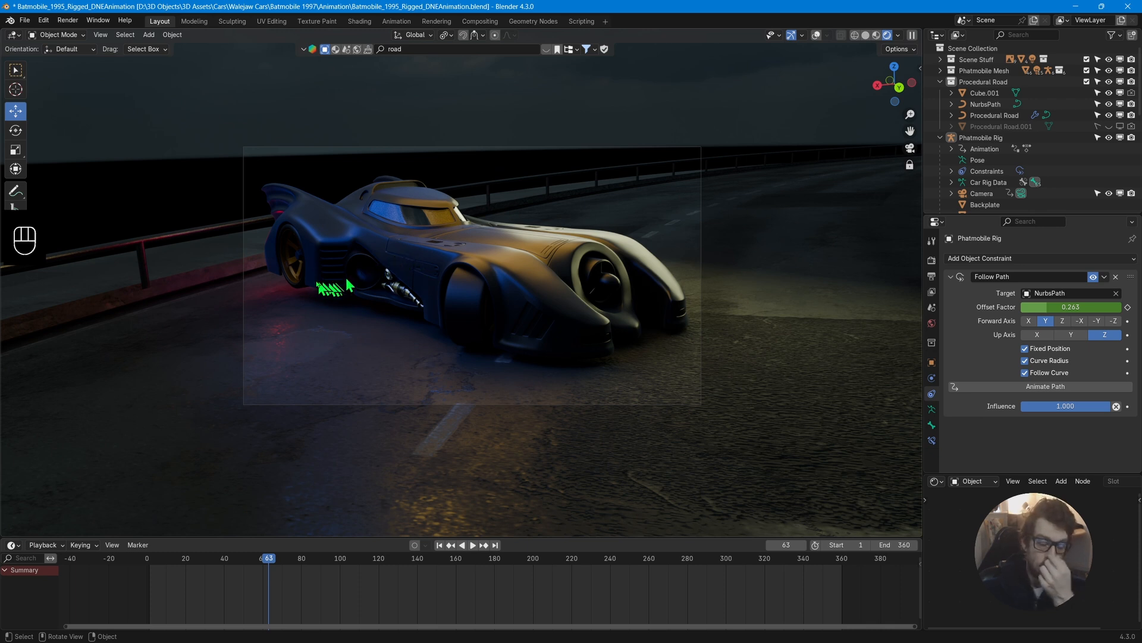
pyautogui.moveTo(182, 250); pyautogui.dragTo(344, 315)
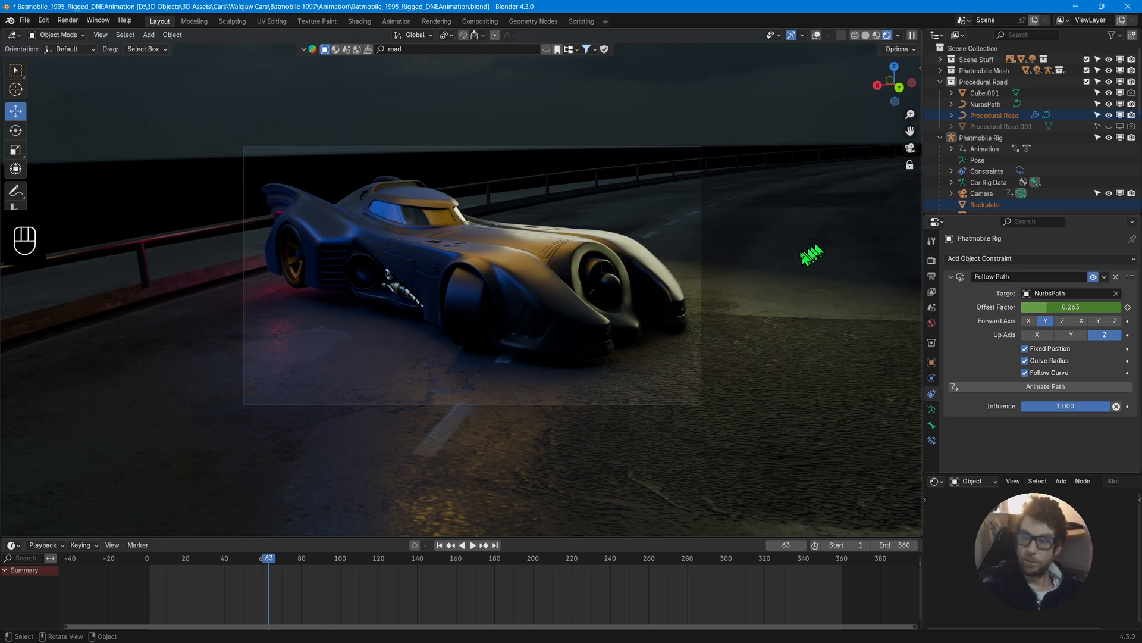
pyautogui.press('n')
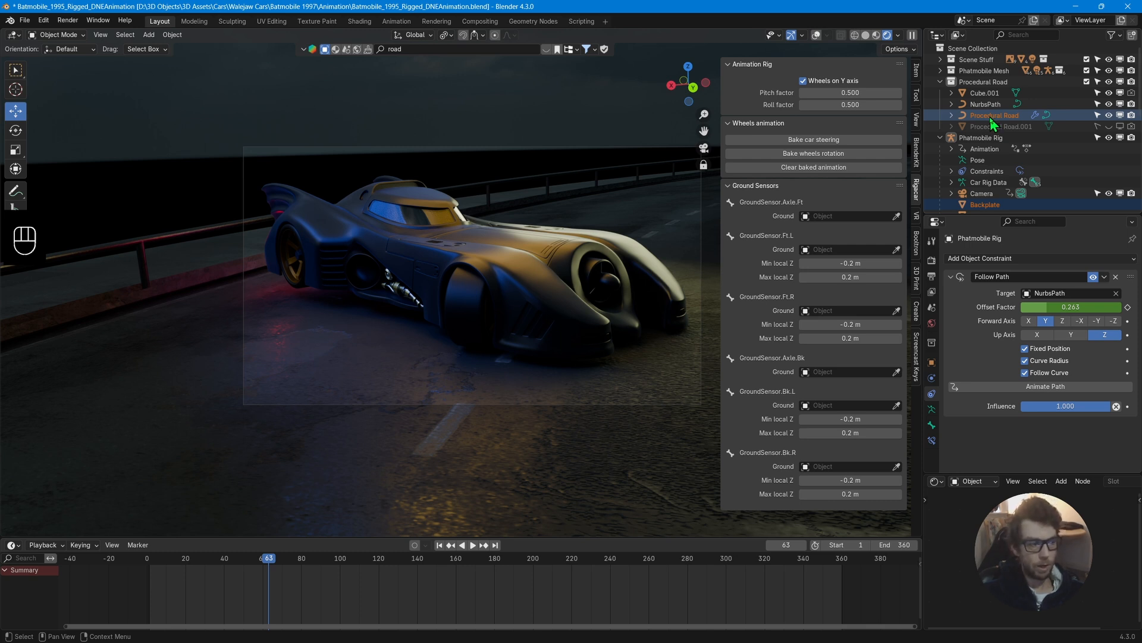
# Try to pick the Procedural Road curve as the ground for the front axle sensor.
pyautogui.click(896, 216)
pyautogui.click(382, 425)
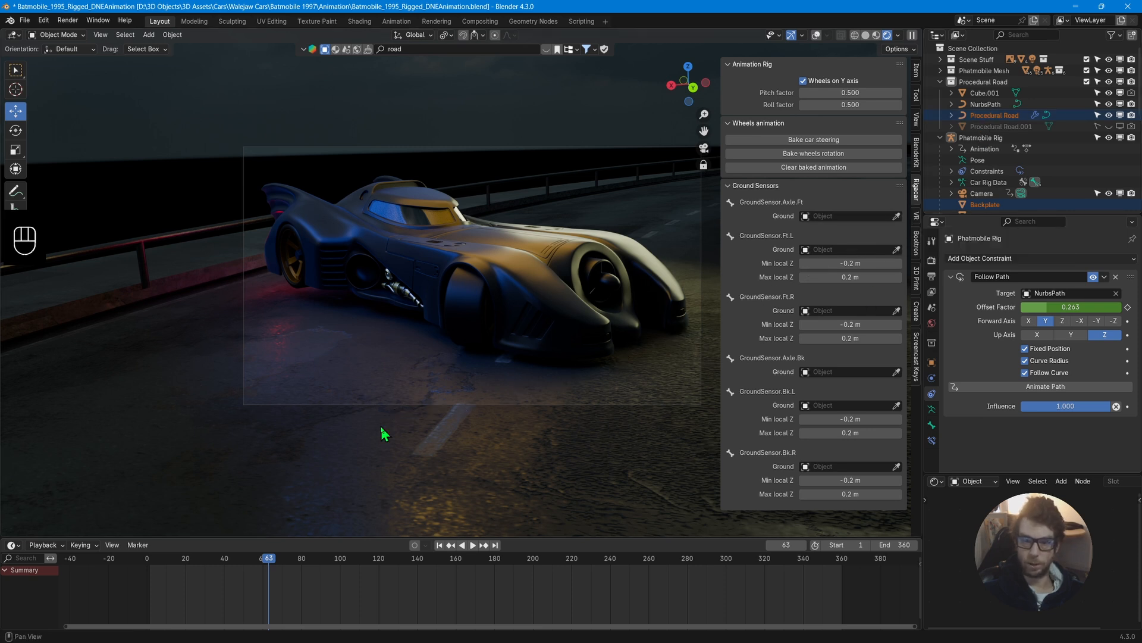
pyautogui.click(896, 216)
pyautogui.click(429, 473)
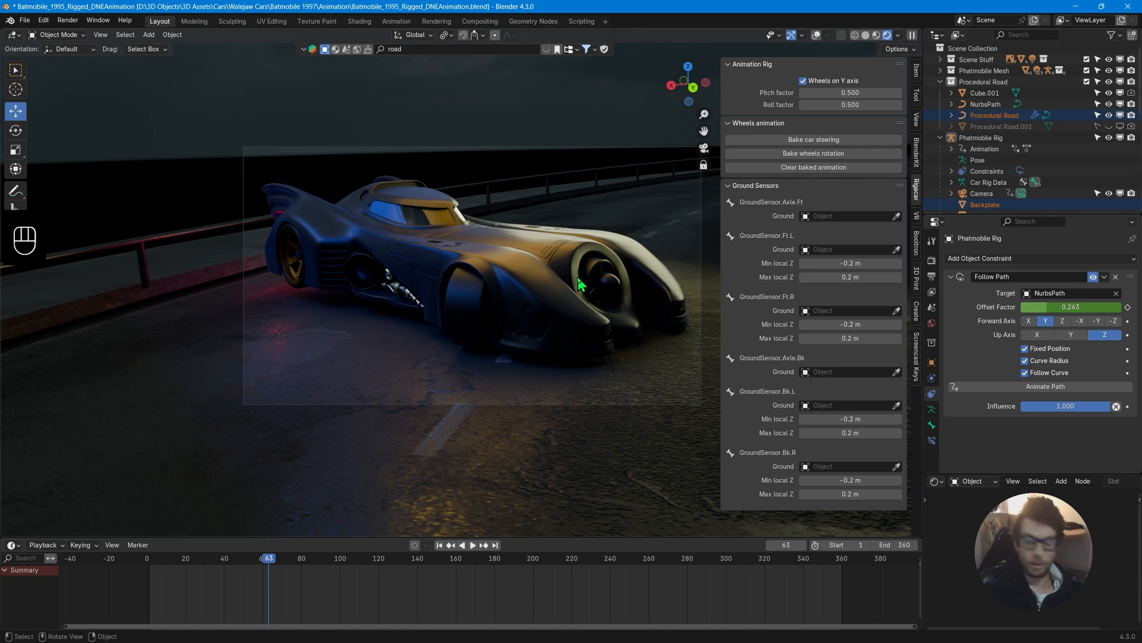
# Check the object options for converting the Procedural Road curve, hide the curve, and show the mesh version Procedural Road.001.
pyautogui.click(985, 118)
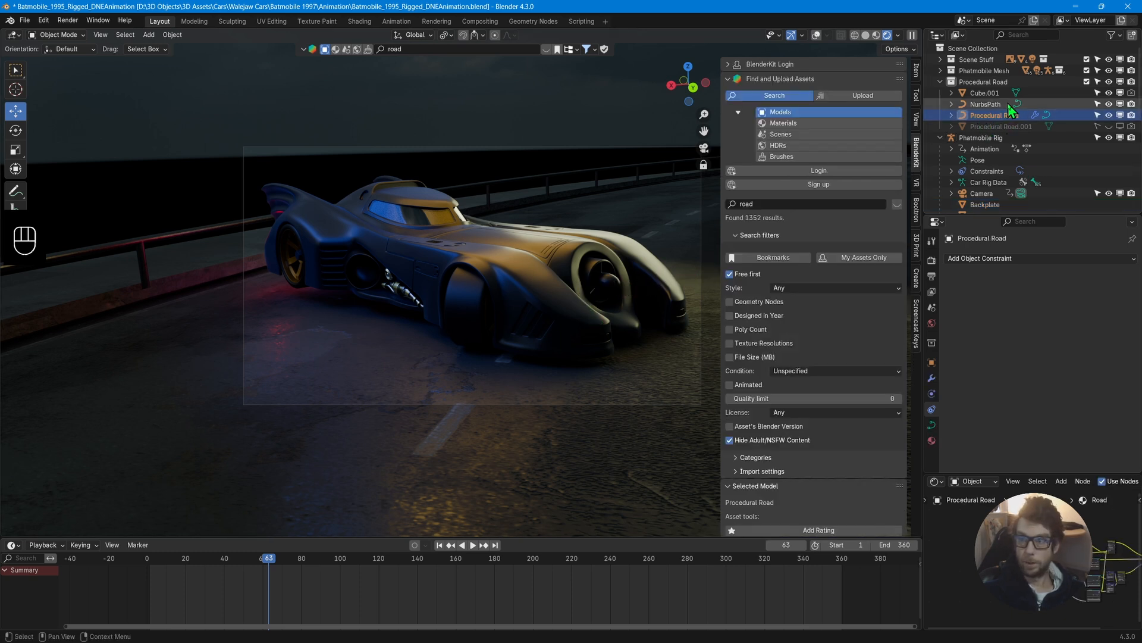
pyautogui.rightClick(409, 414)
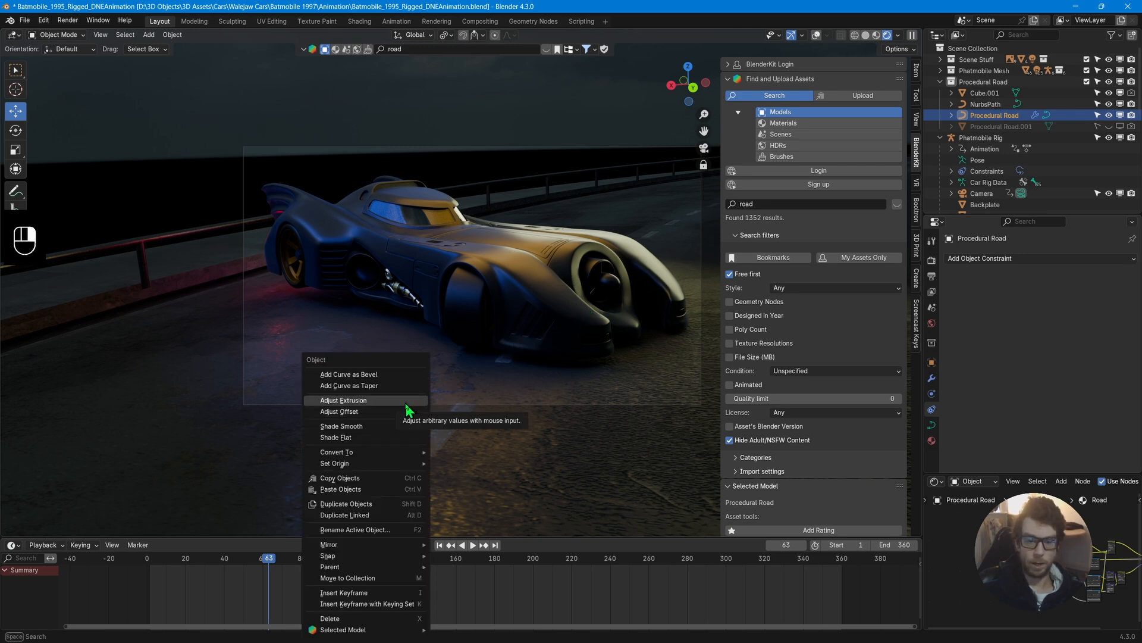
pyautogui.moveTo(417, 452)
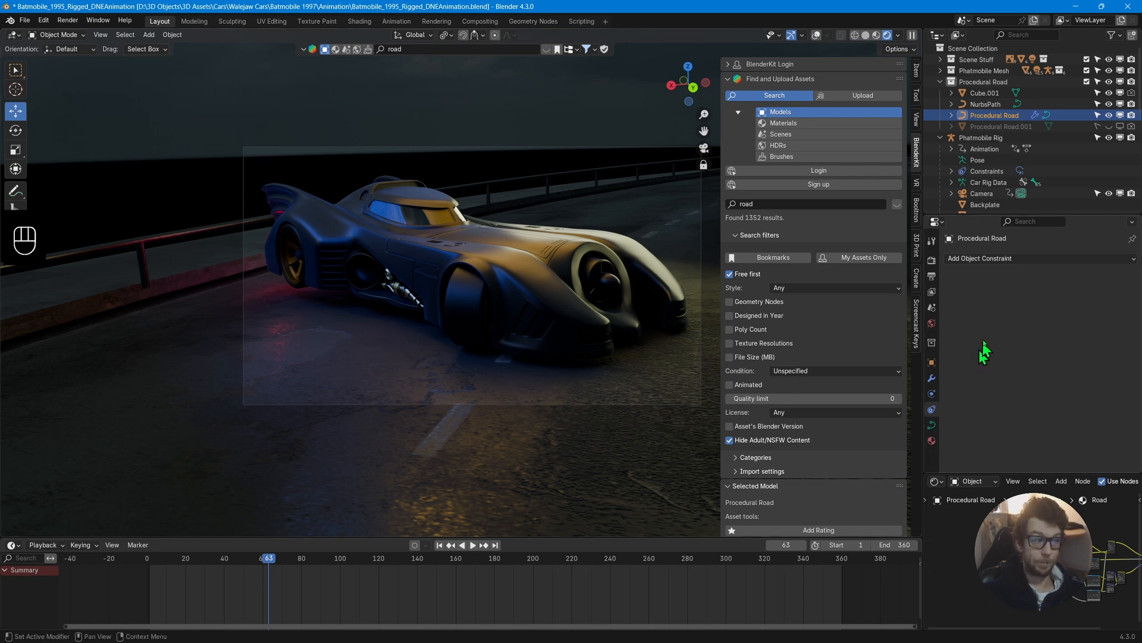
pyautogui.click(1109, 115)
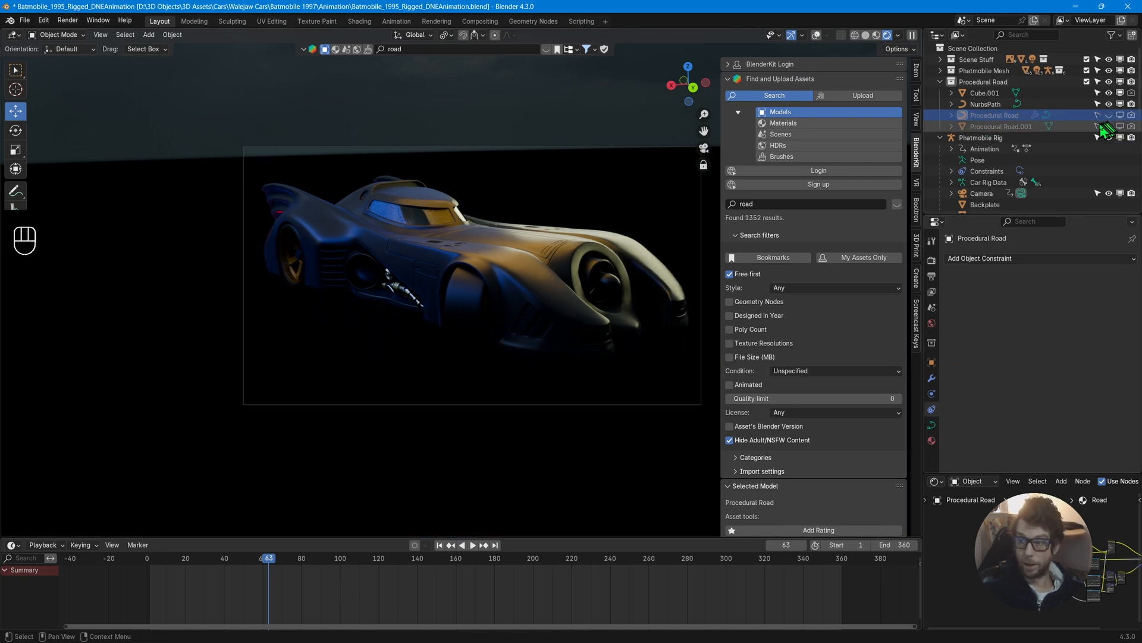
pyautogui.click(1109, 126)
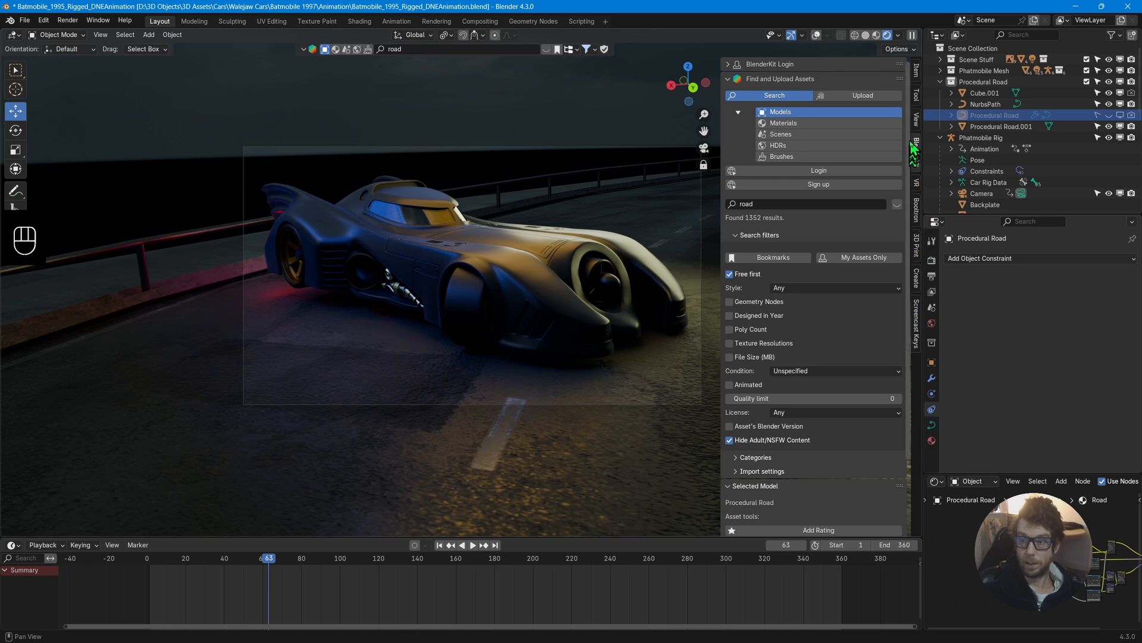
# Select the Phatmobile Rig and assign Procedural Road.001 as the ground for the Axle.Ft, Ft.L and Ft.R sensors.
pyautogui.click(982, 138)
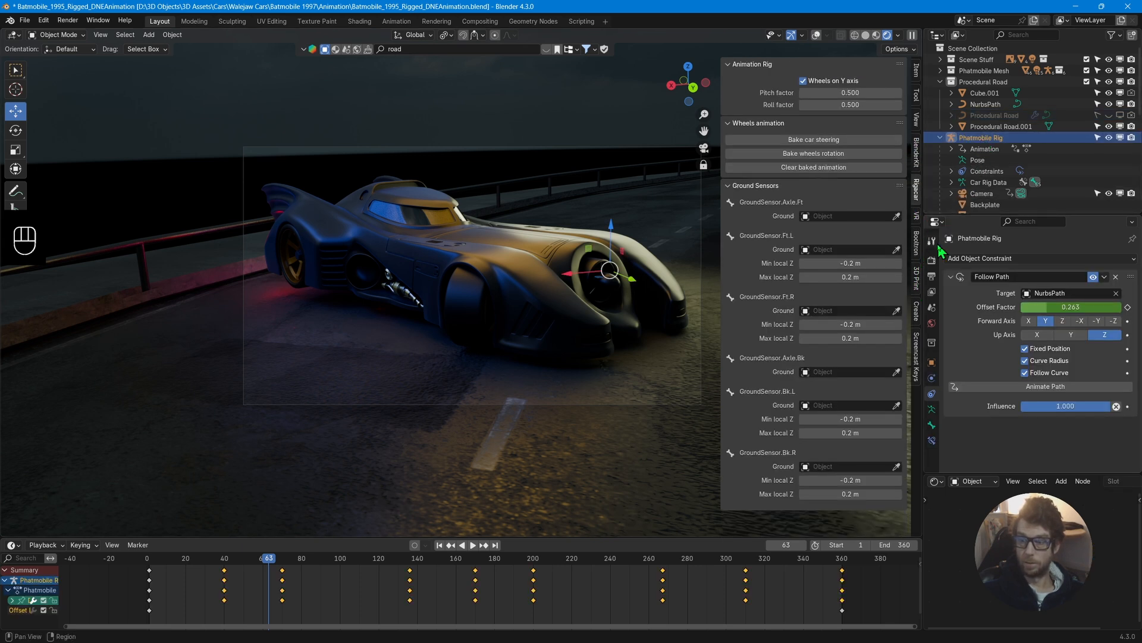
pyautogui.click(897, 216)
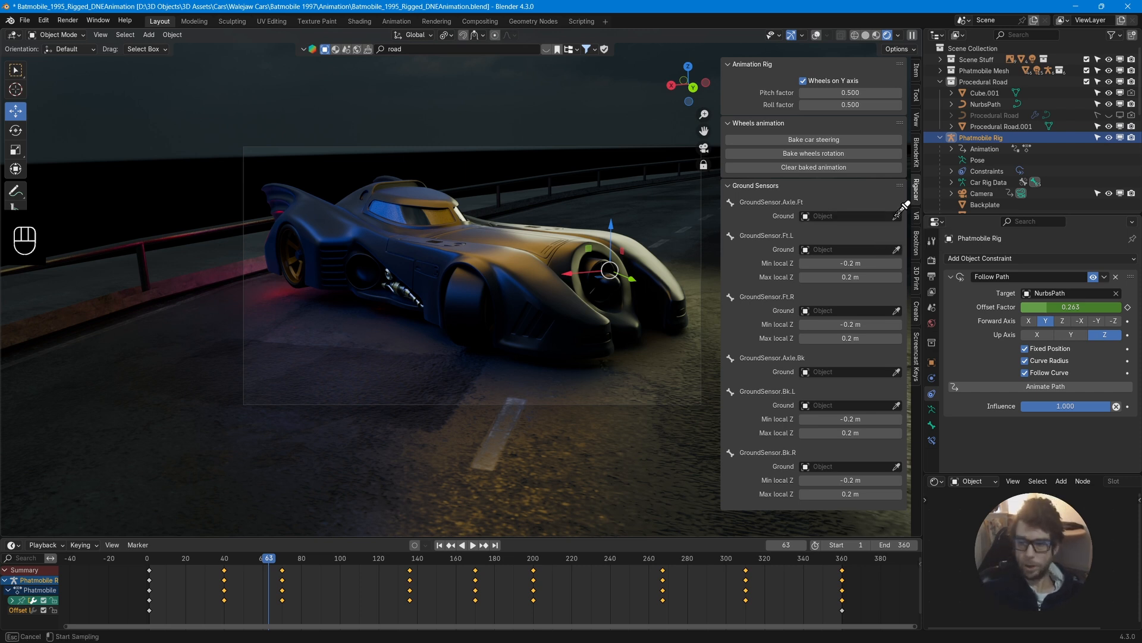
pyautogui.click(502, 455)
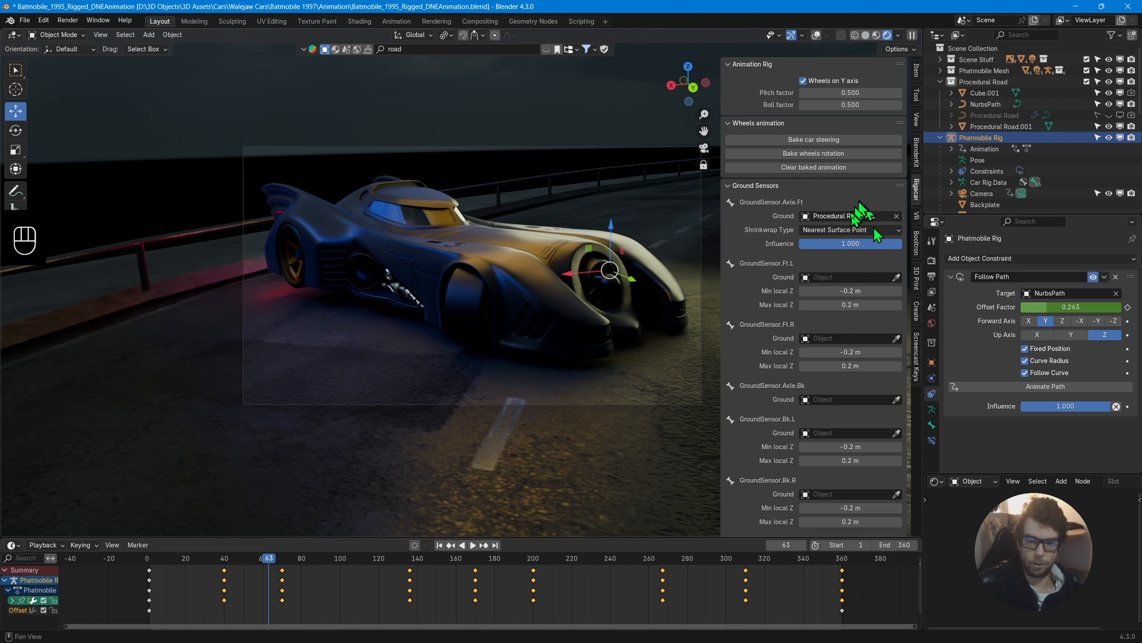
pyautogui.click(896, 277)
pyautogui.click(565, 430)
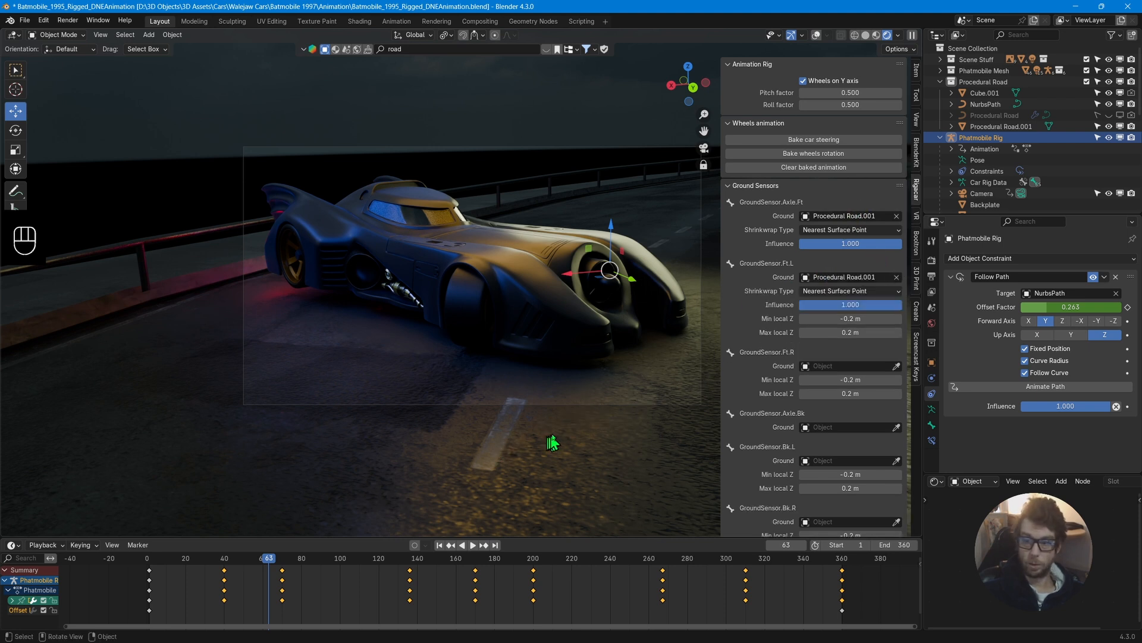
pyautogui.click(896, 365)
pyautogui.click(566, 467)
# Assign Procedural Road.001 as the ground for the Axle.Bk, Bk.L and Bk.R sensors.
pyautogui.click(897, 455)
pyautogui.click(571, 452)
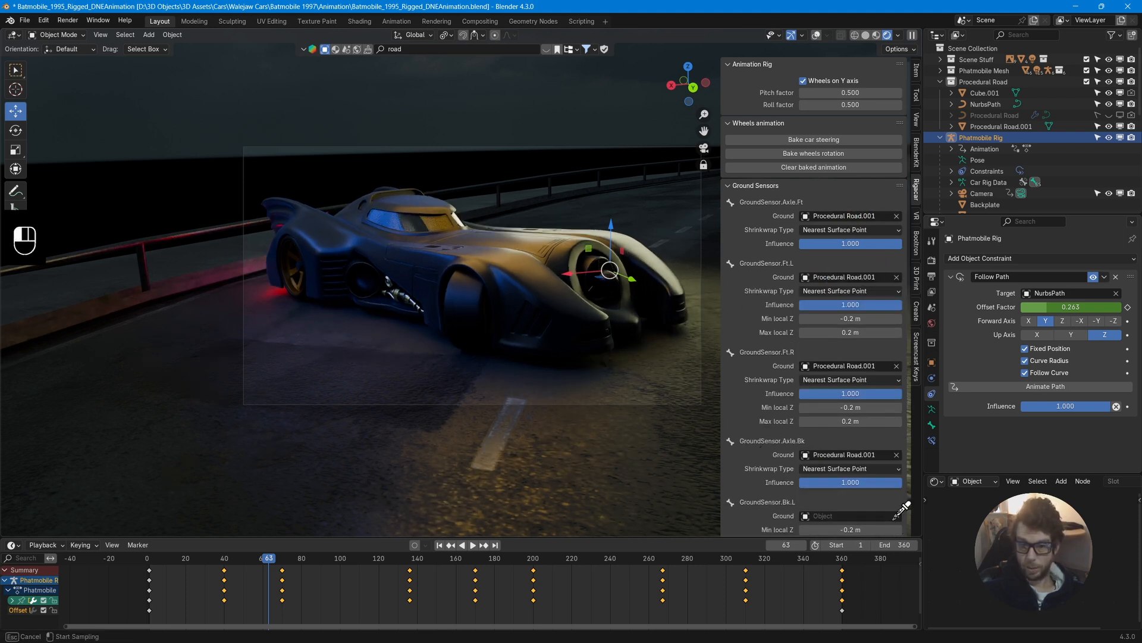
pyautogui.click(897, 516)
pyautogui.click(601, 467)
pyautogui.scroll(-5, 867, 484)
pyautogui.click(897, 495)
pyautogui.click(657, 483)
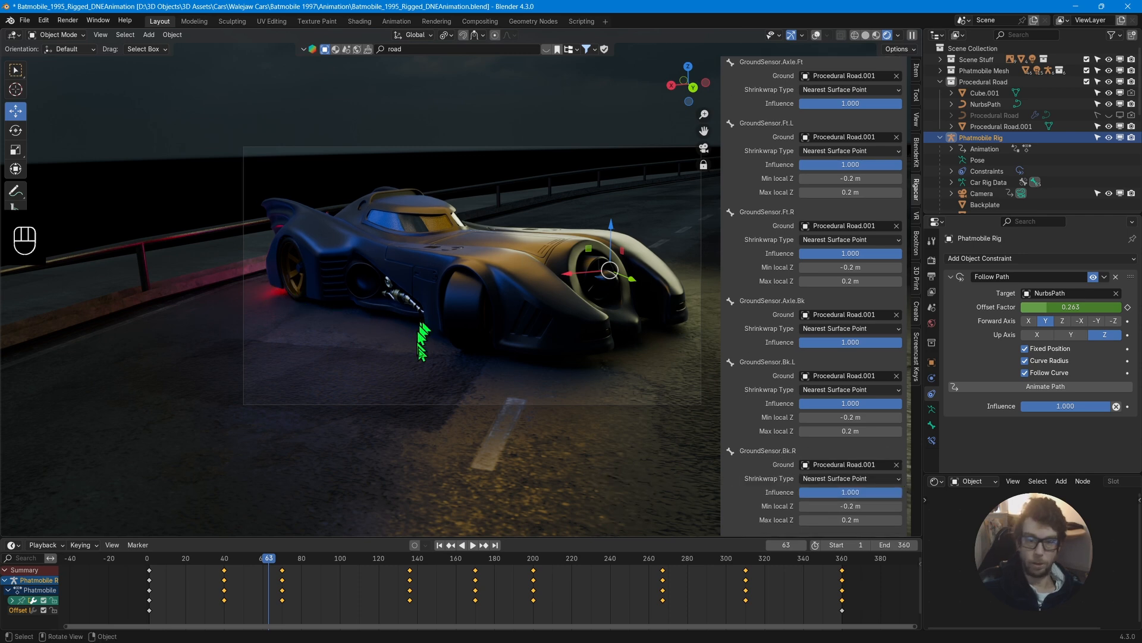
pyautogui.moveTo(458, 381); pyautogui.dragTo(450, 353, button='middle')
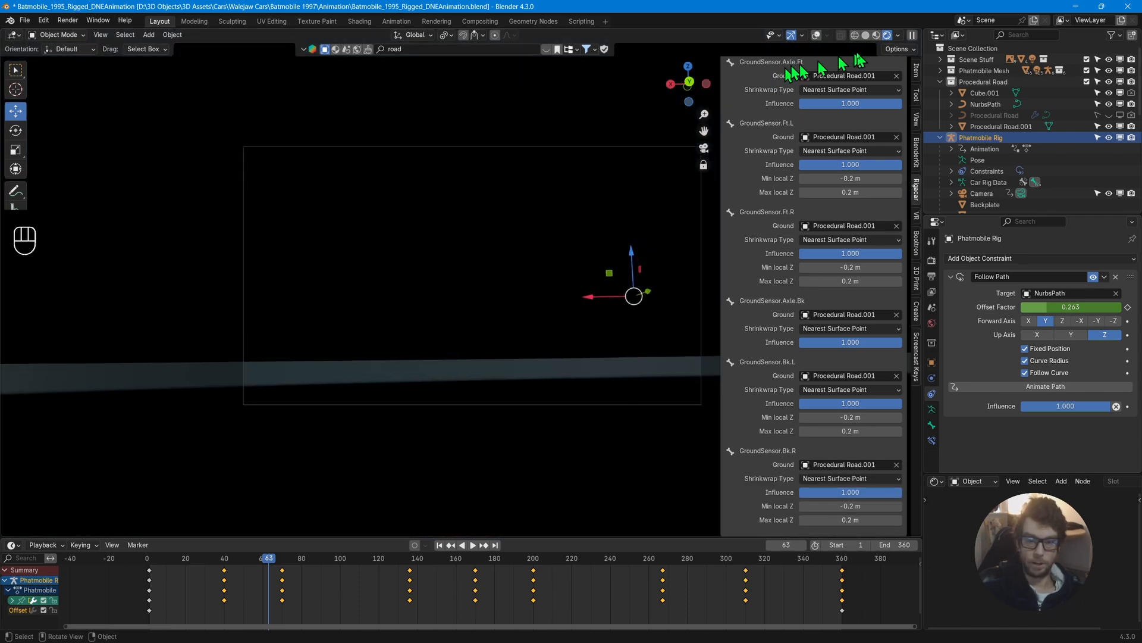
# Switch the viewport to solid shading and scrub the animation from frame 63 to frame 360 to check the car against the road.
pyautogui.click(866, 34)
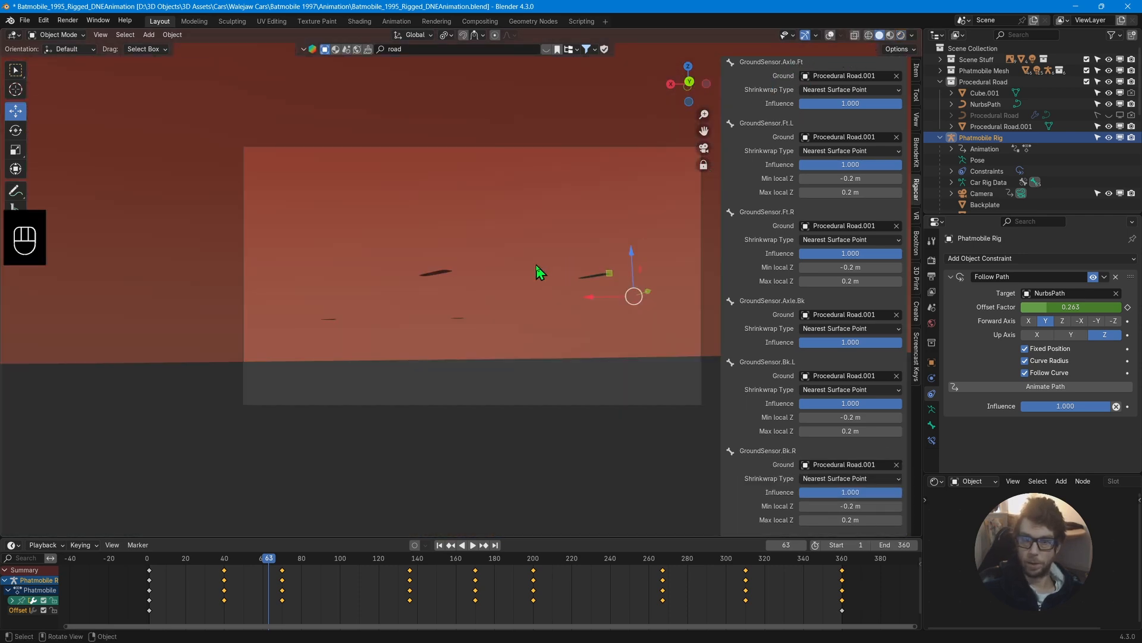
pyautogui.moveTo(537, 265); pyautogui.dragTo(548, 311, button='middle')
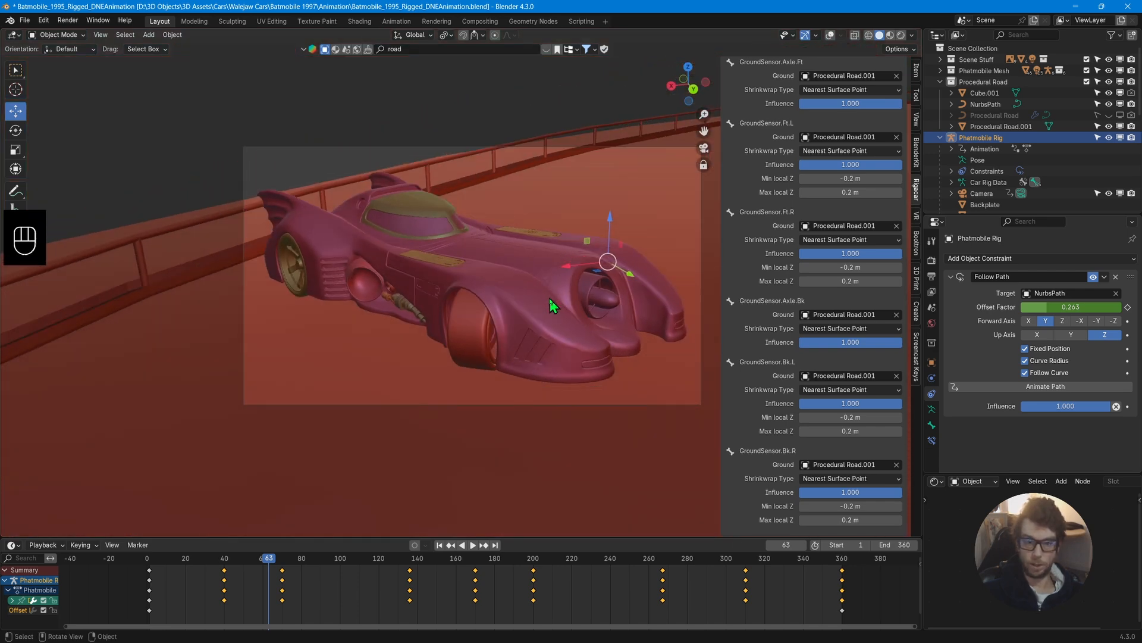
pyautogui.moveTo(271, 572); pyautogui.dragTo(845, 594)
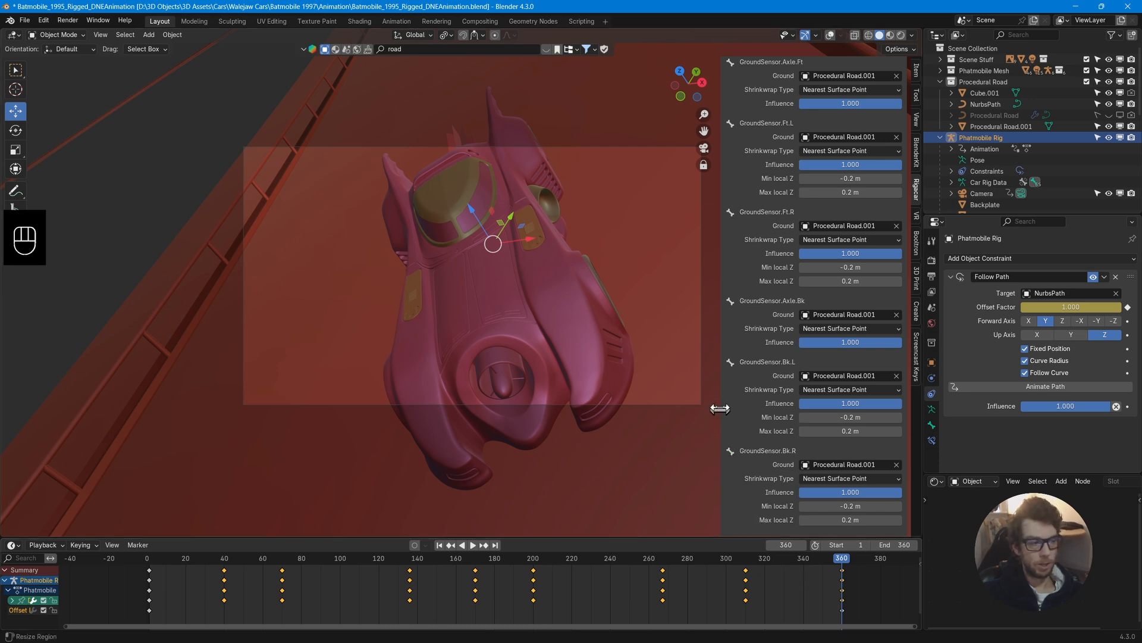
# Hide the viewport sidebar, return to rendered shading, and play the animation from frame 1 to about frame 40.
pyautogui.press('n')
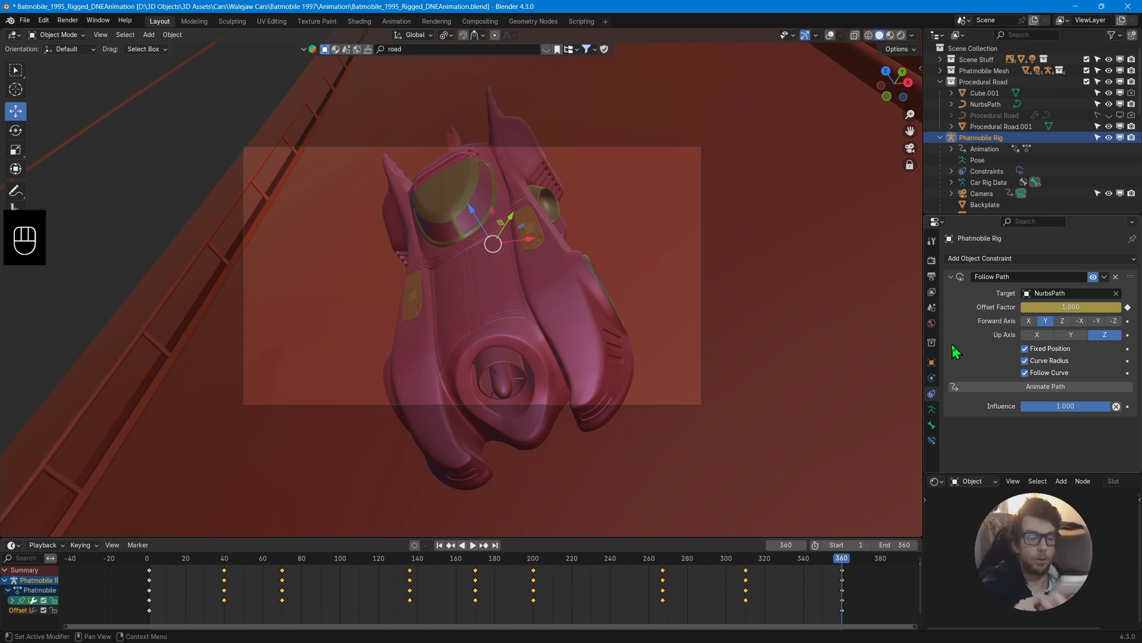
pyautogui.click(901, 34)
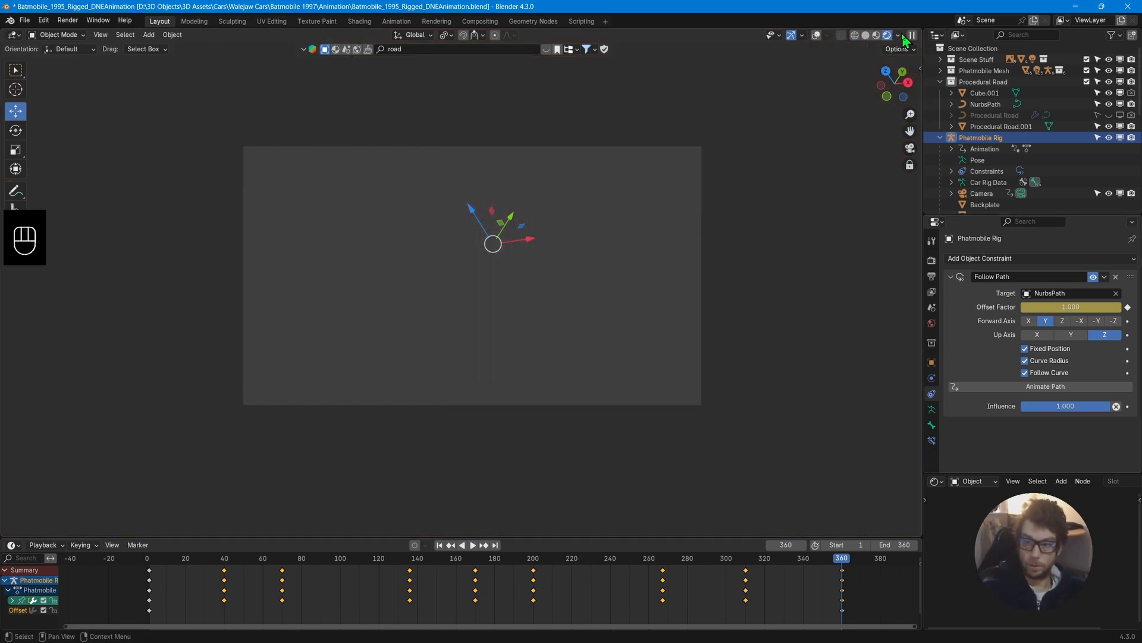
pyautogui.click(439, 545)
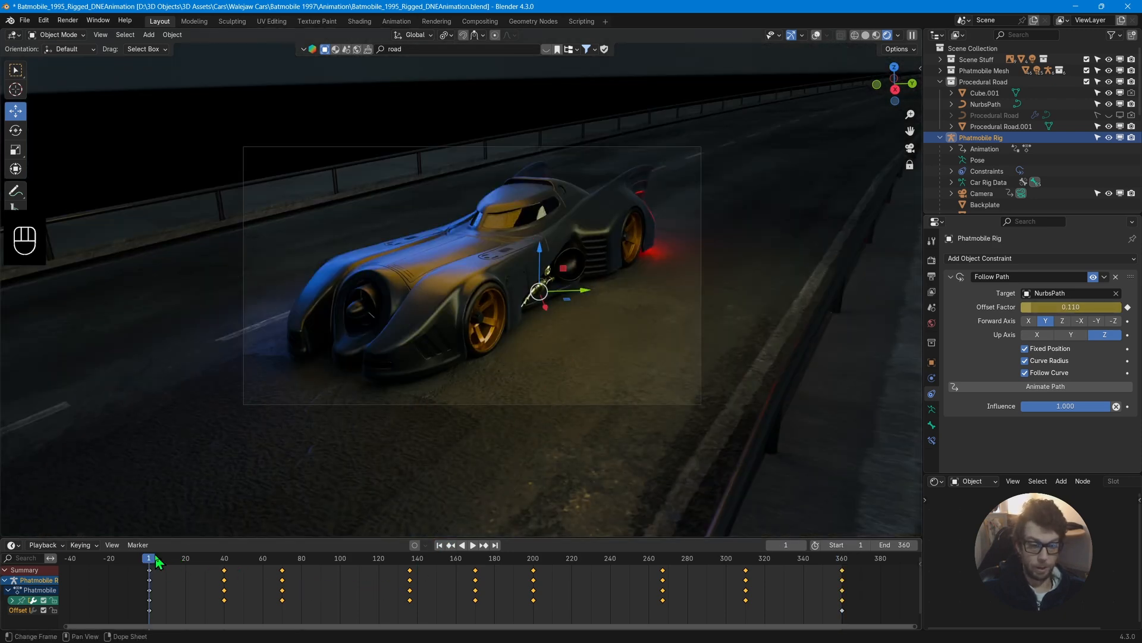
pyautogui.press('space')
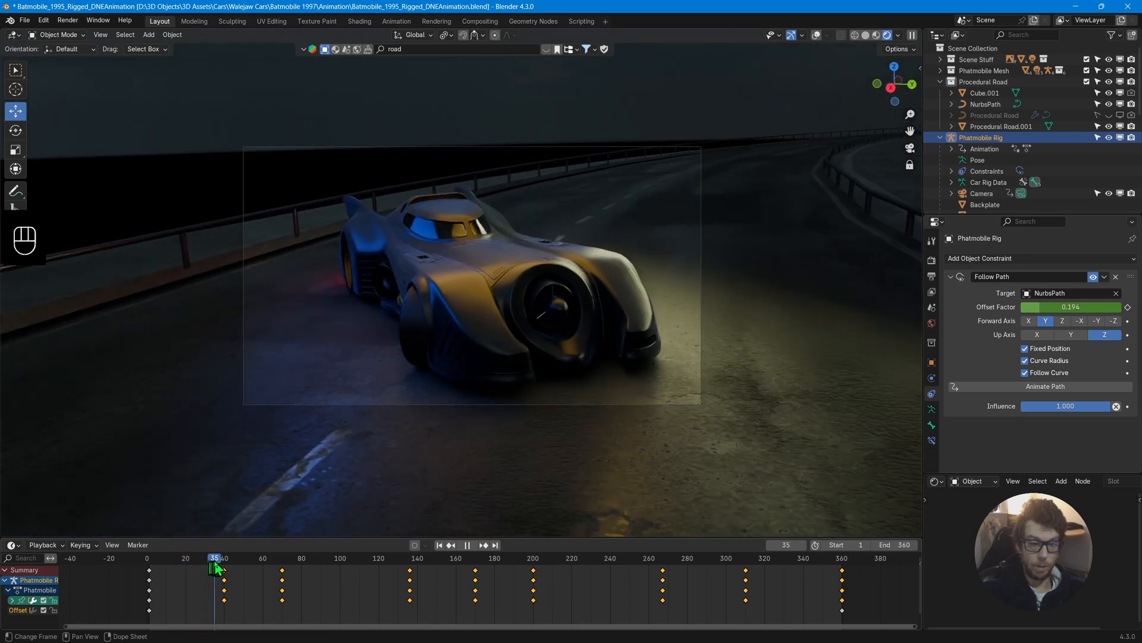
pyautogui.press('space')
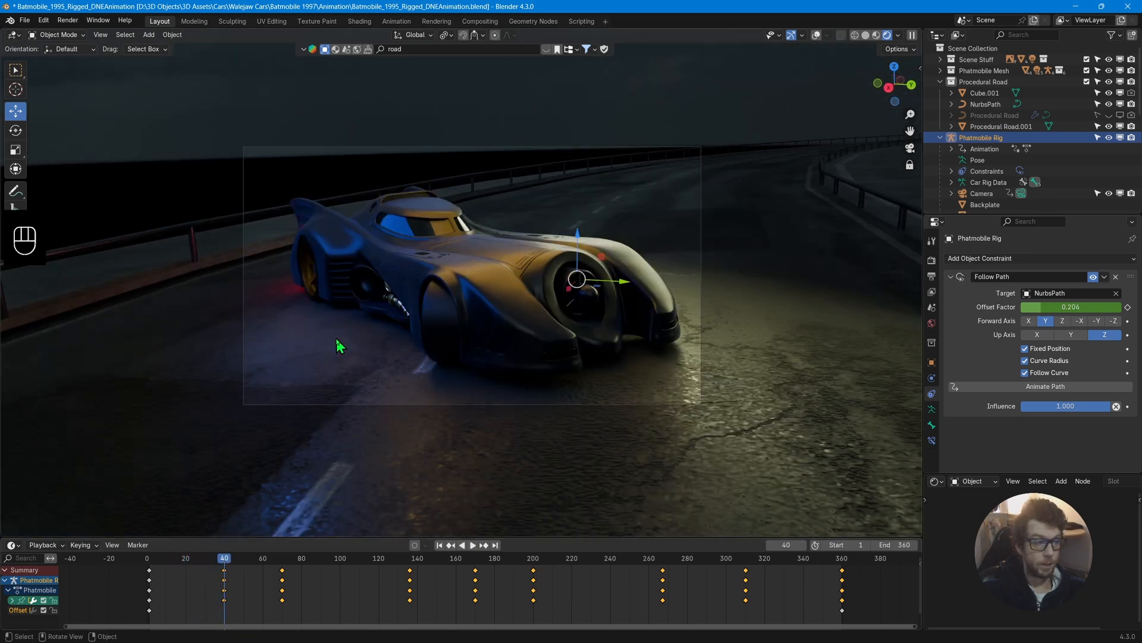